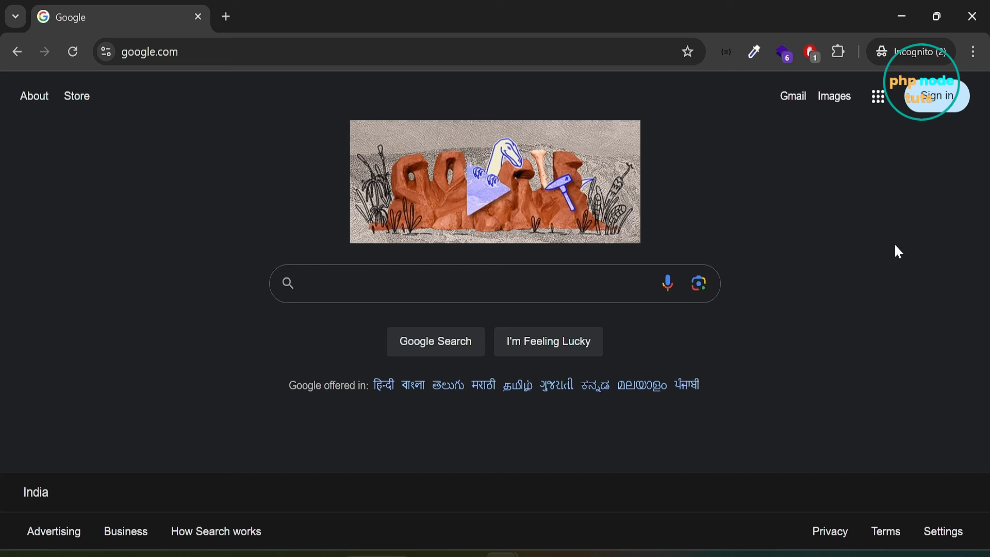
Search Google for "mongodb download" and open the MongoDB Community Server Download page.
text(mong)
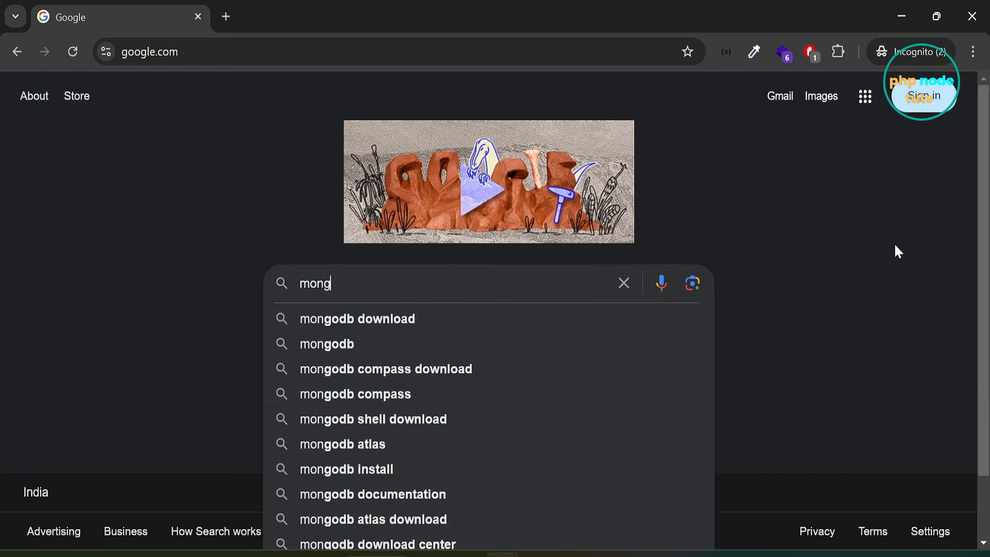
text(odb download)
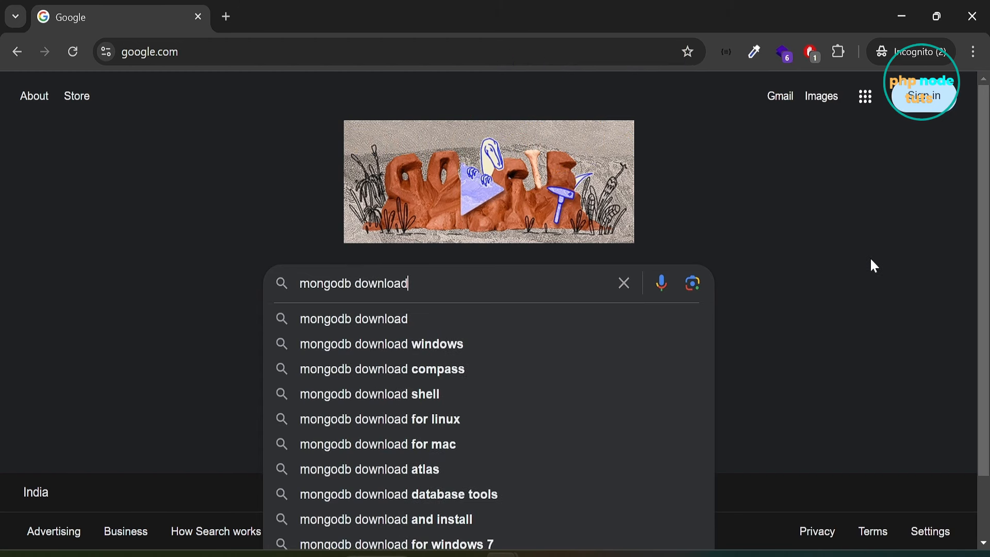
key(Return)
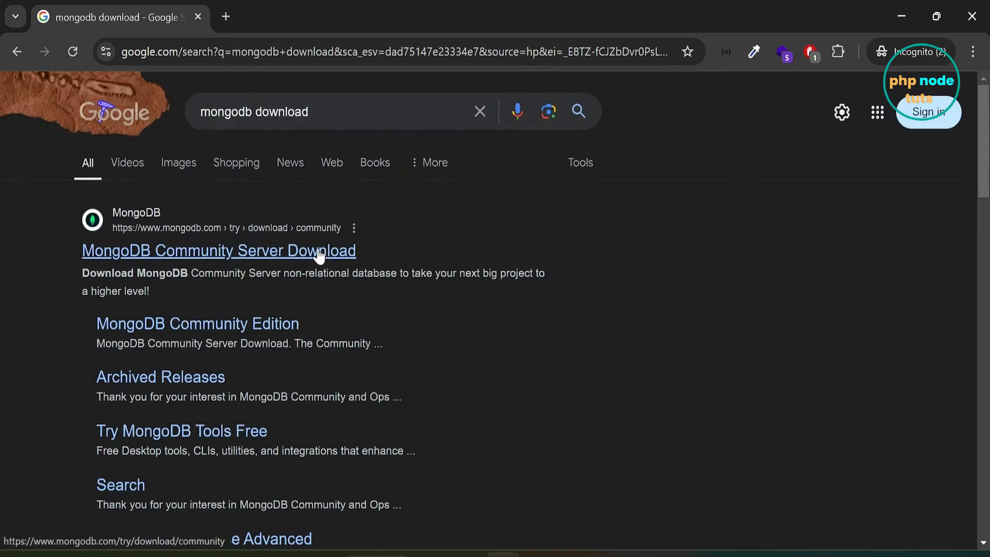
click(320, 257)
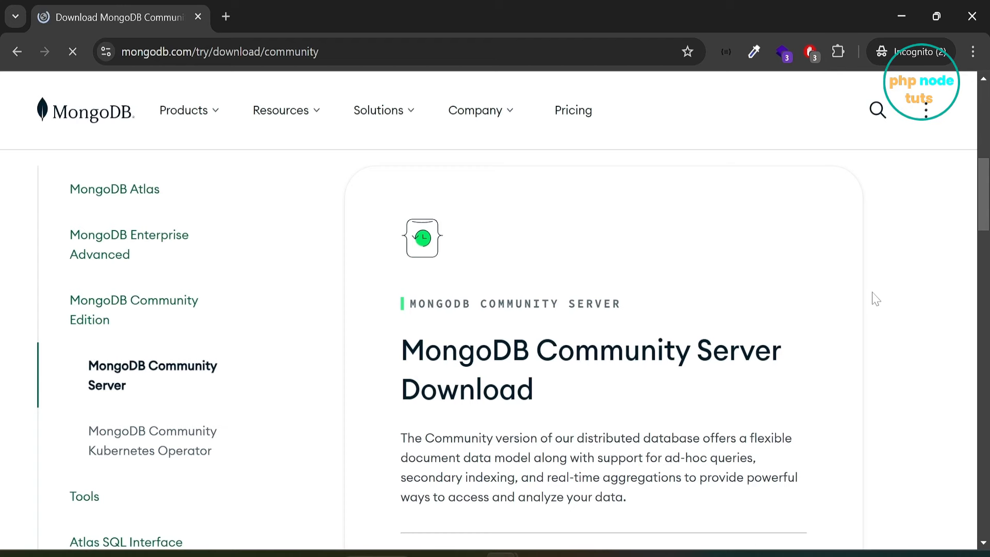
Review the version, platform and package choices offered for the MongoDB Community Server download.
scroll(833, 371, down, 6)
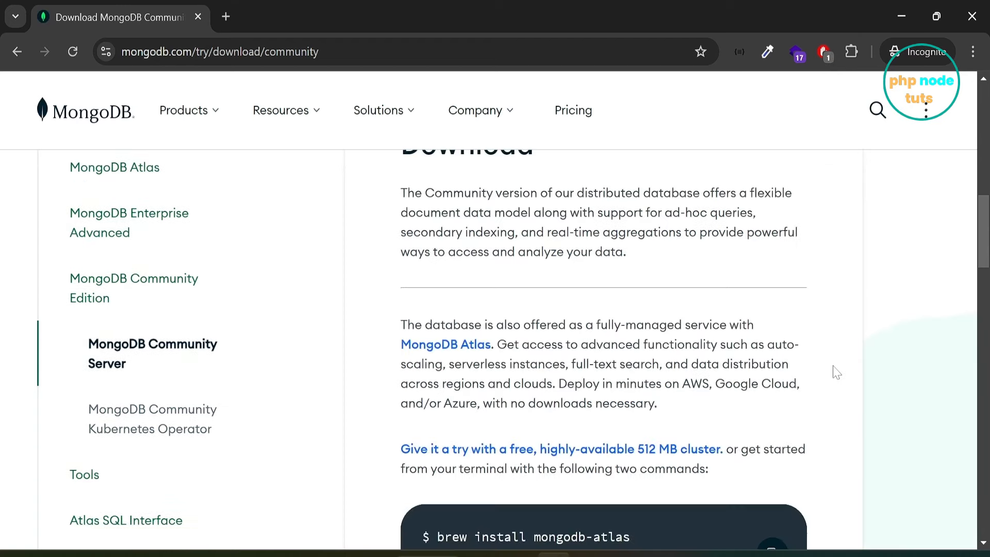
scroll(837, 371, down, 5)
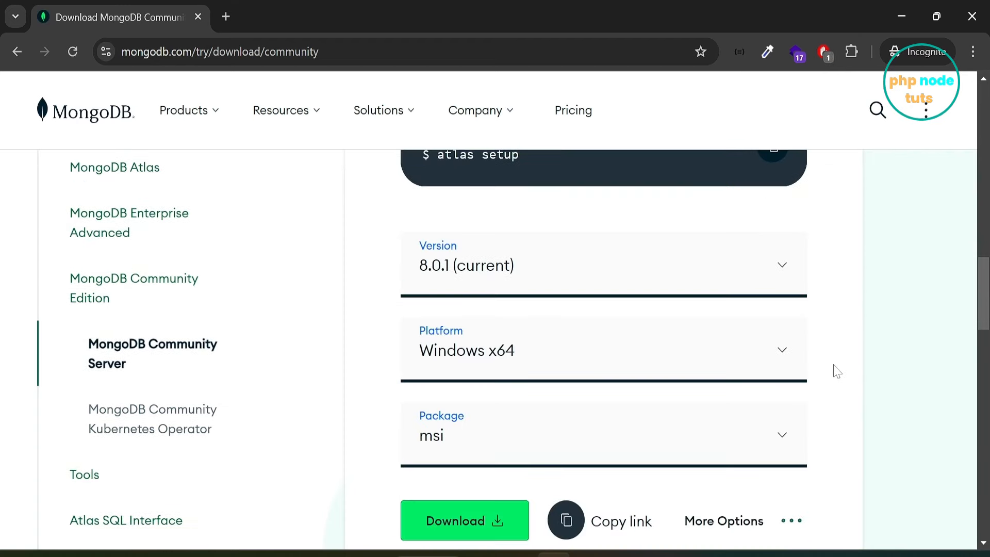
click(780, 273)
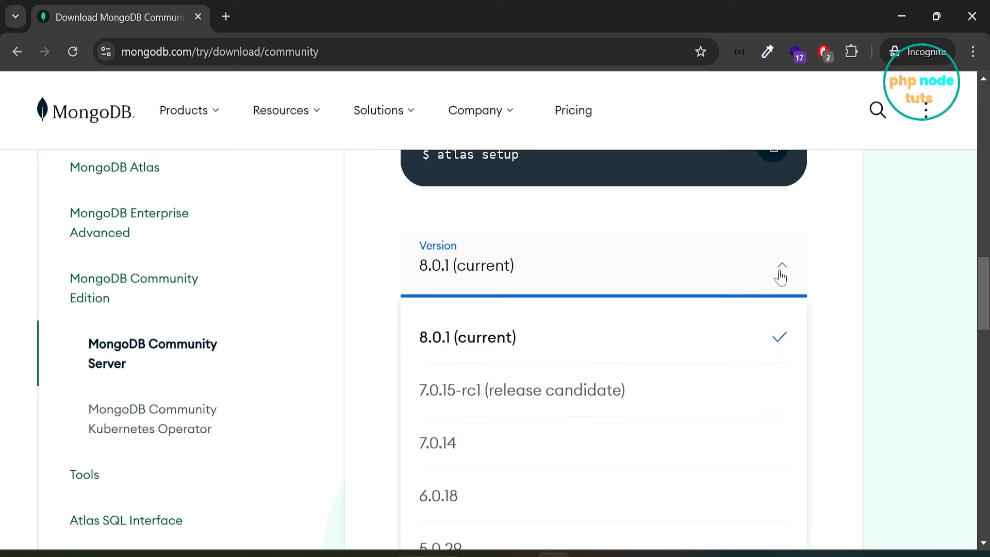
click(853, 334)
scroll(848, 330, down, 2)
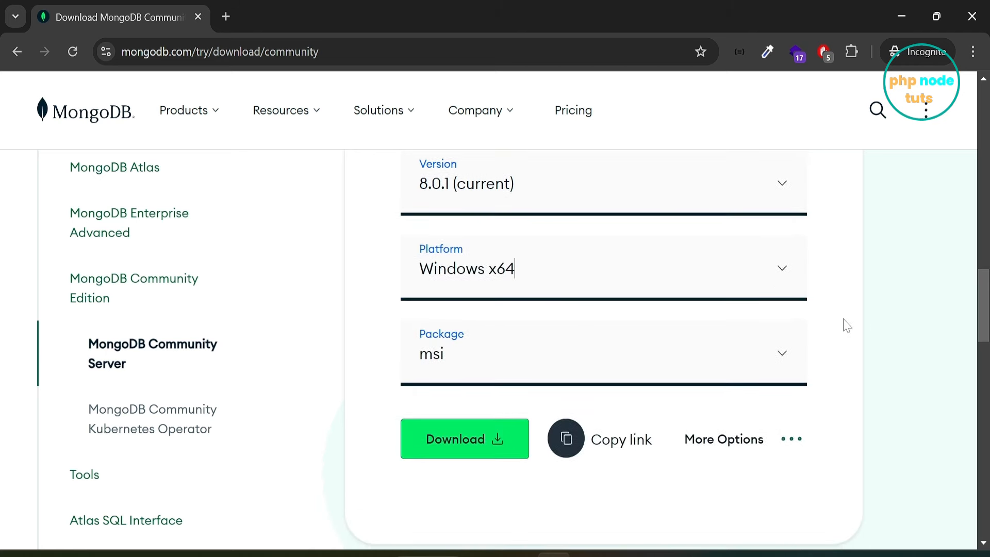
click(778, 276)
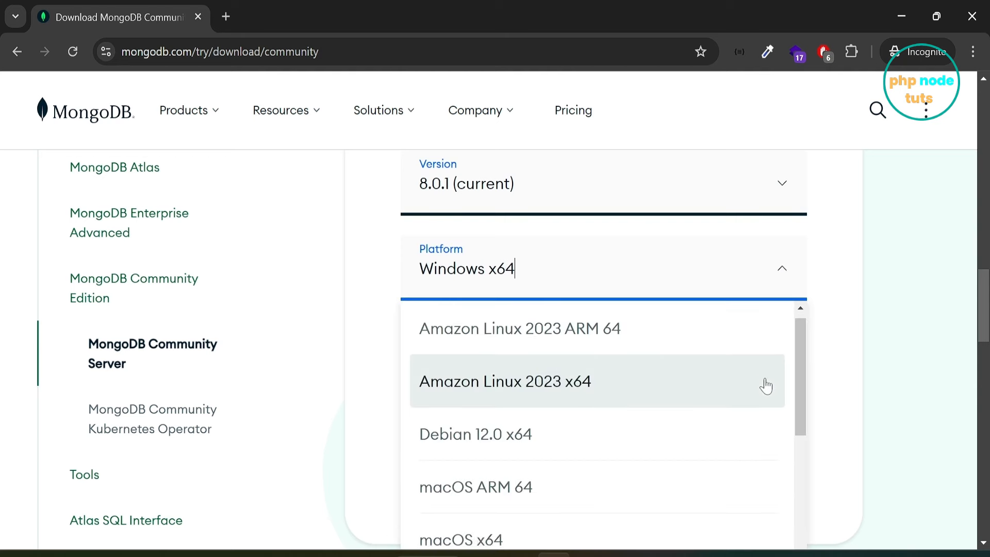
scroll(763, 385, down, 4)
scroll(762, 386, down, 5)
scroll(763, 386, up, 9)
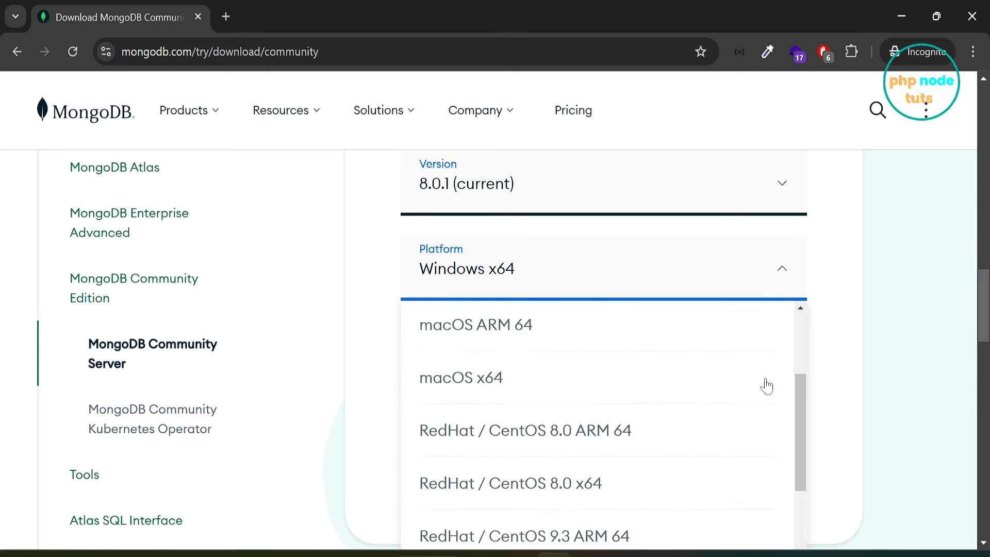
click(845, 308)
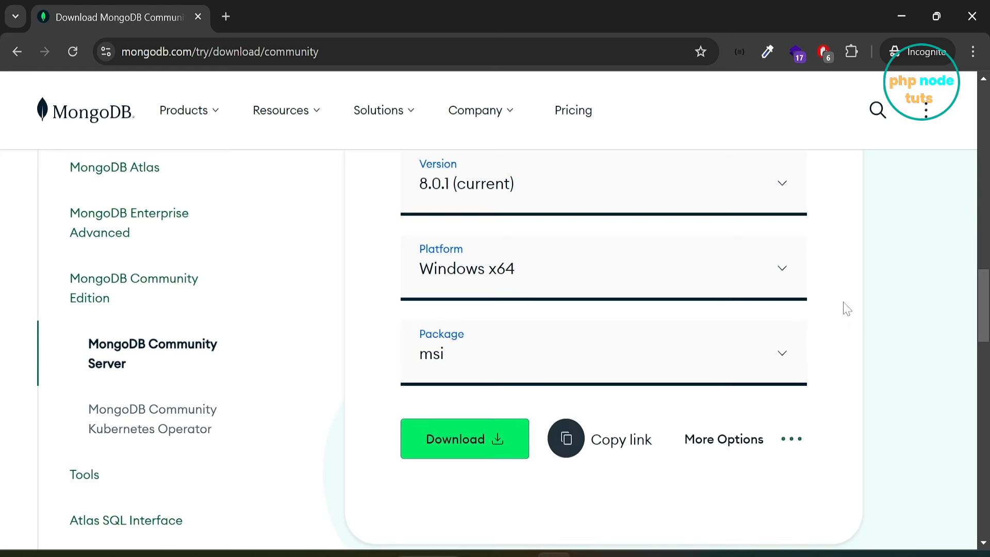
click(781, 366)
click(826, 369)
Download the MongoDB 8.0.1 msi package for Windows x64 and save it in the Softwares folder.
scroll(837, 365, down, 2)
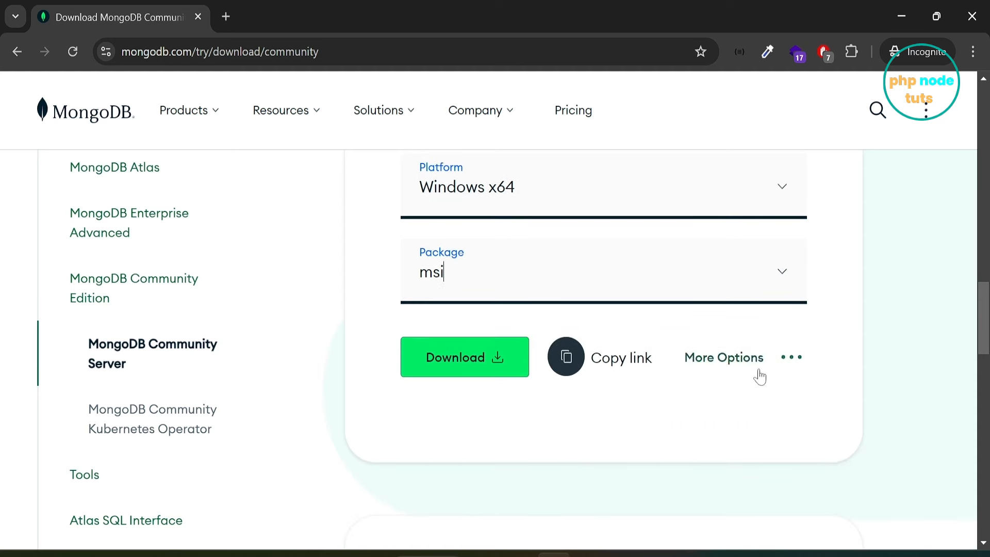
click(494, 365)
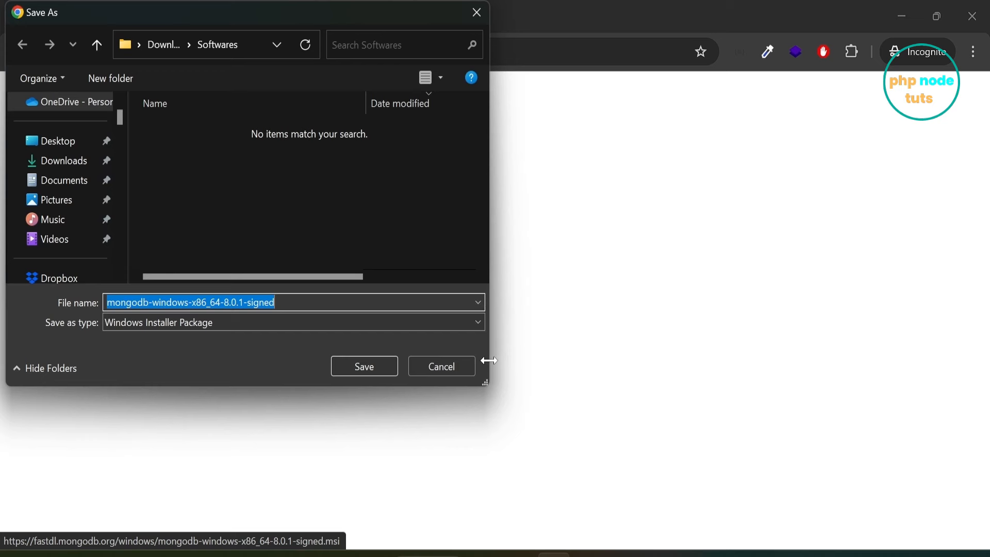
click(373, 370)
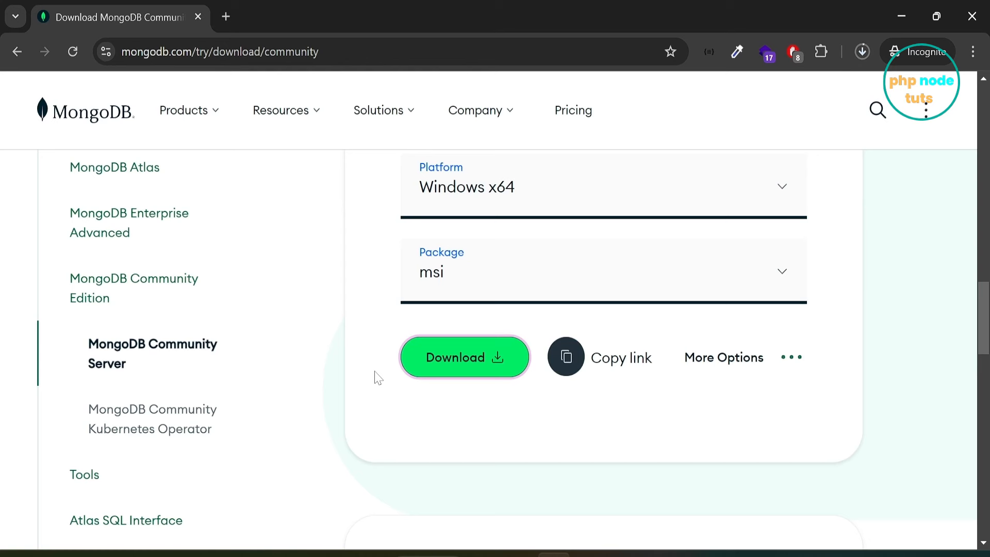
Show the downloaded MongoDB installer in its folder and launch it.
click(863, 52)
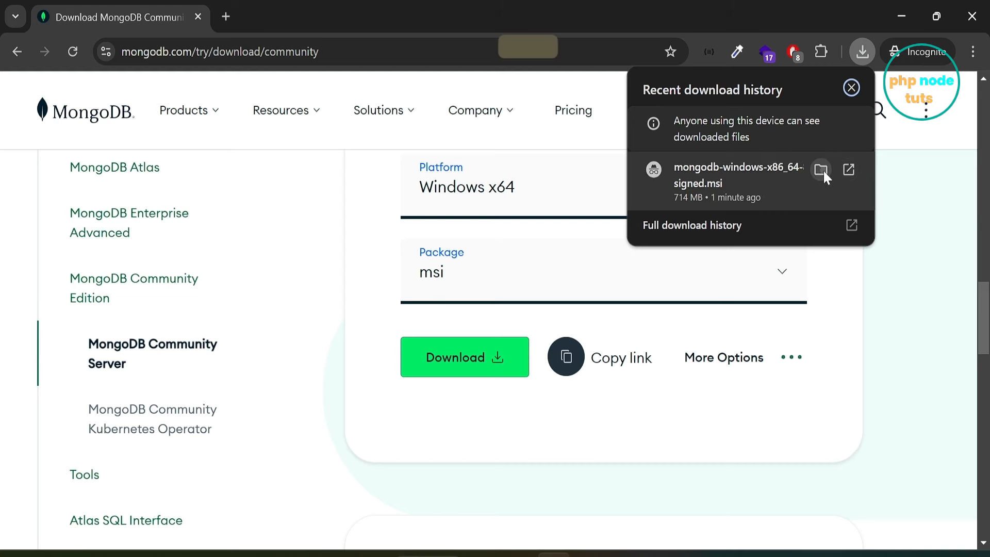
click(823, 169)
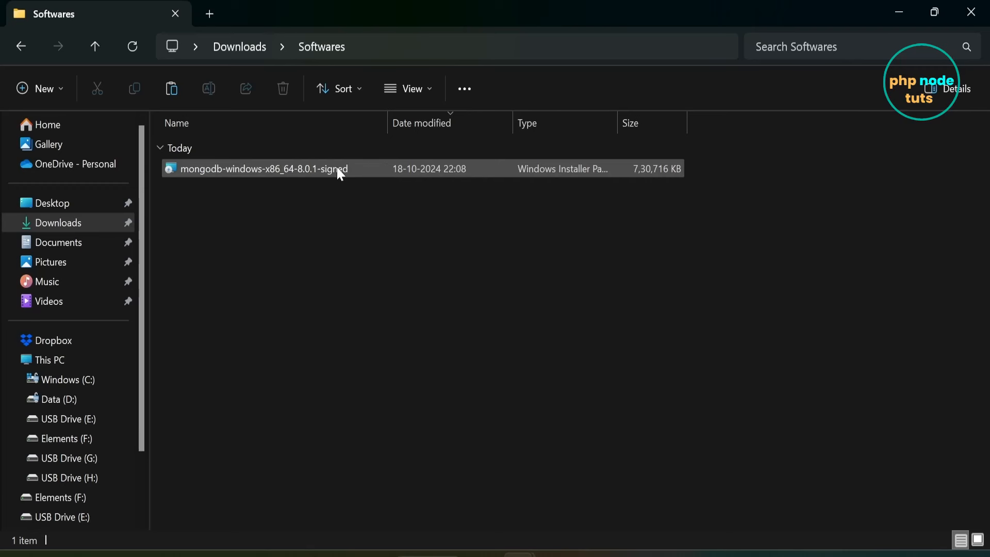
double_click(337, 169)
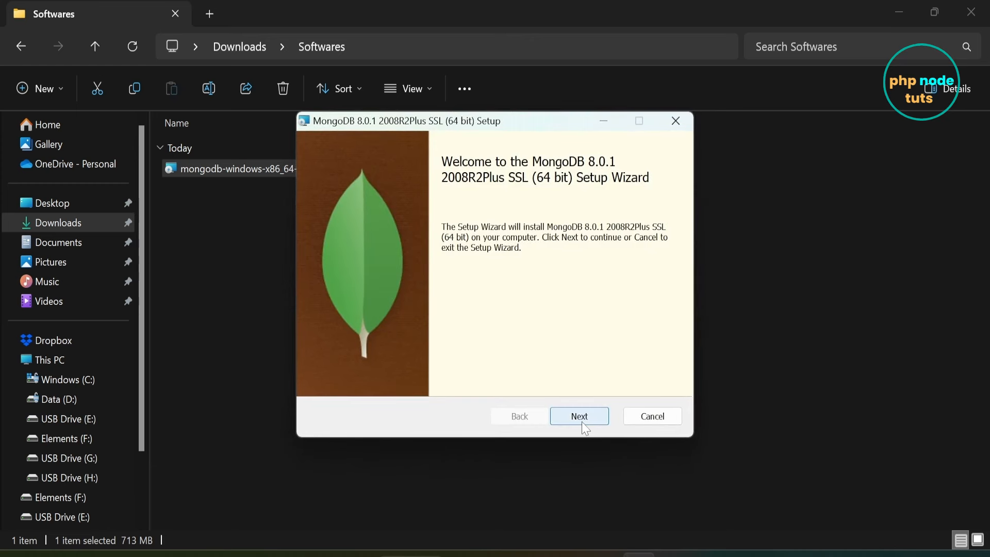
Accept the licence agreement in the MongoDB setup wizard and choose the Complete setup type.
click(579, 416)
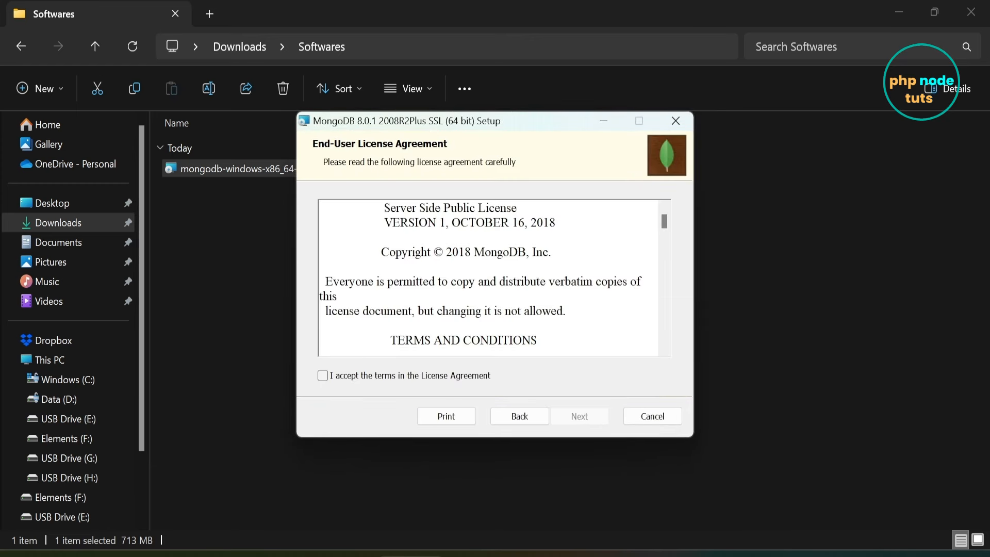
drag(664, 226, 664, 341)
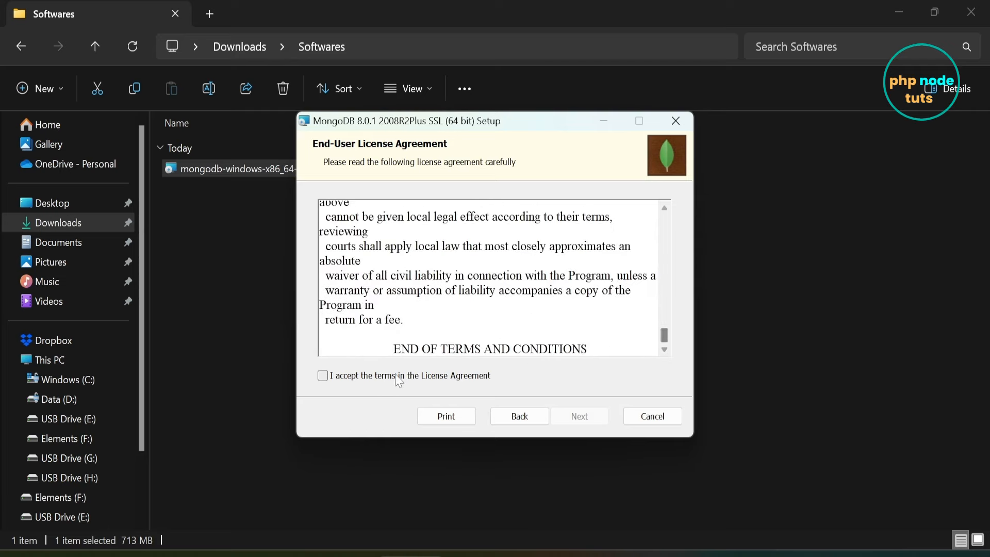
click(378, 379)
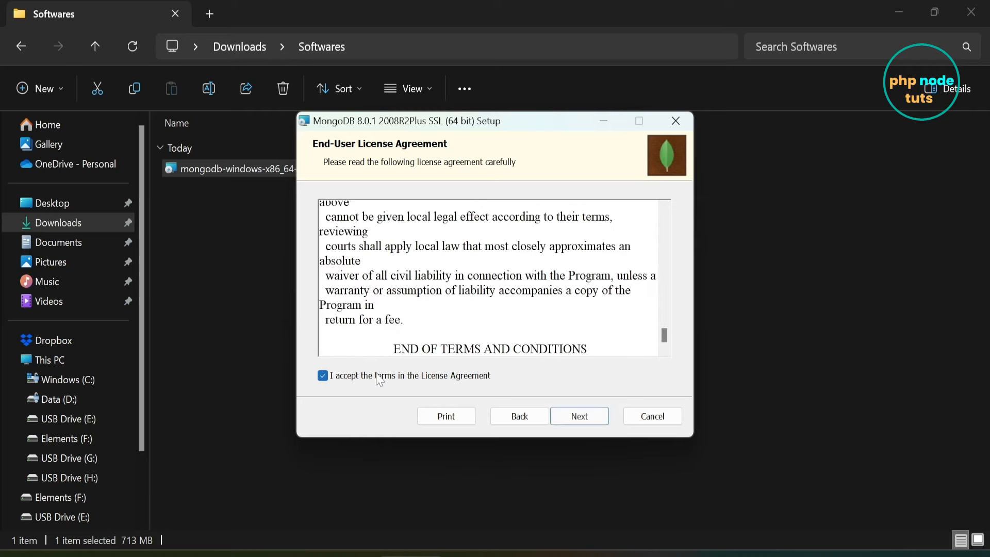
click(580, 418)
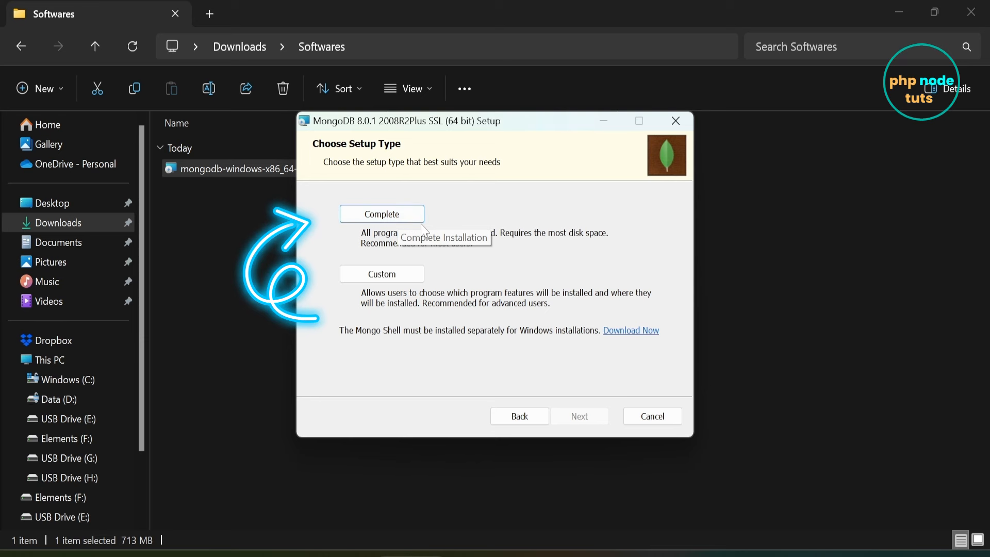
click(403, 215)
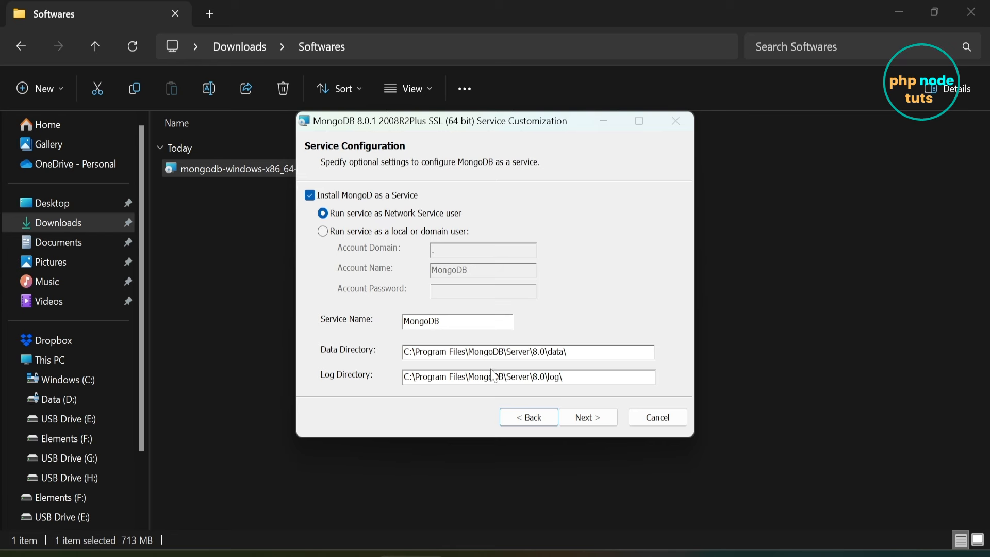
Check the data and log directories and accept the default configuration for installing MongoD as a Network Service user.
drag(568, 351, 405, 351)
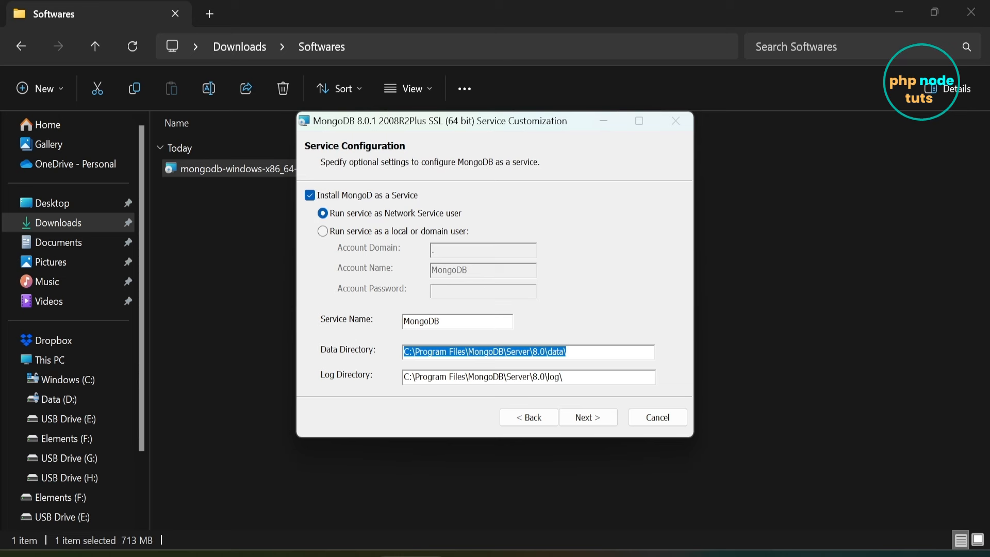
key(Tab)
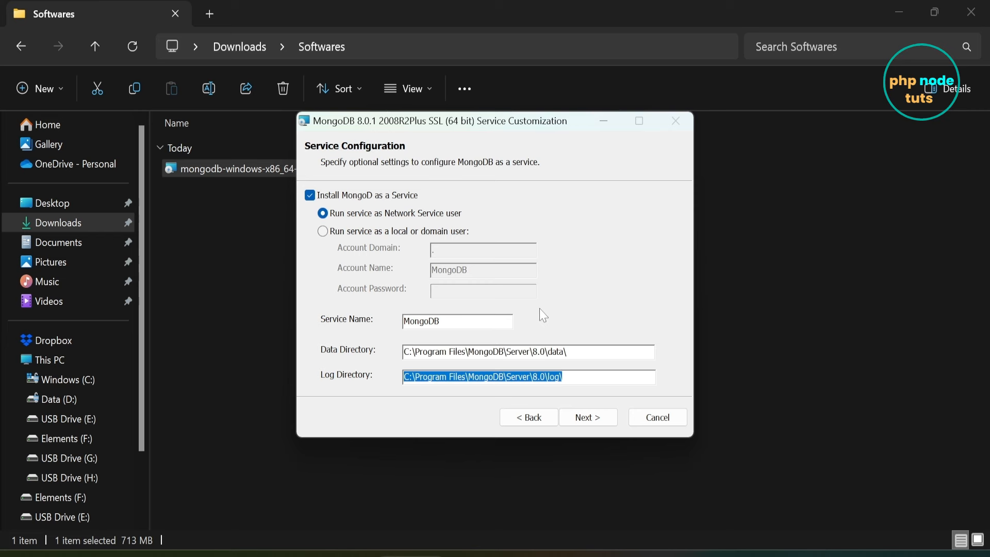
click(585, 416)
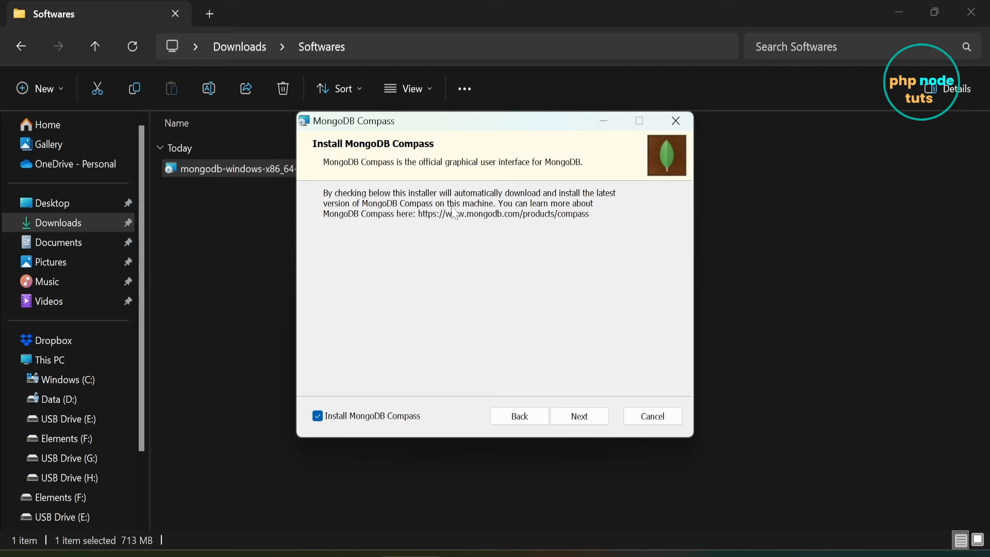
Install MongoDB together with MongoDB Compass and finish the setup wizard.
click(596, 416)
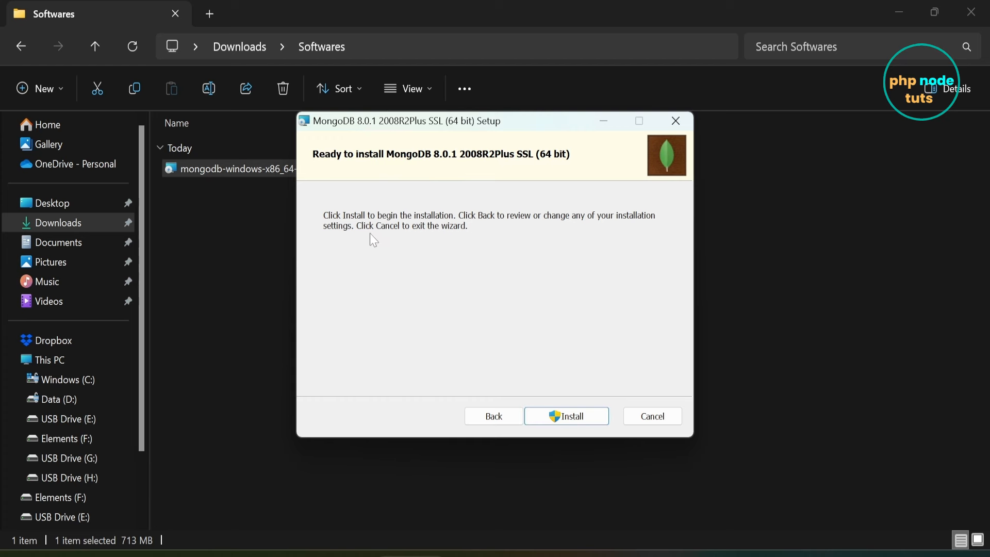
click(578, 418)
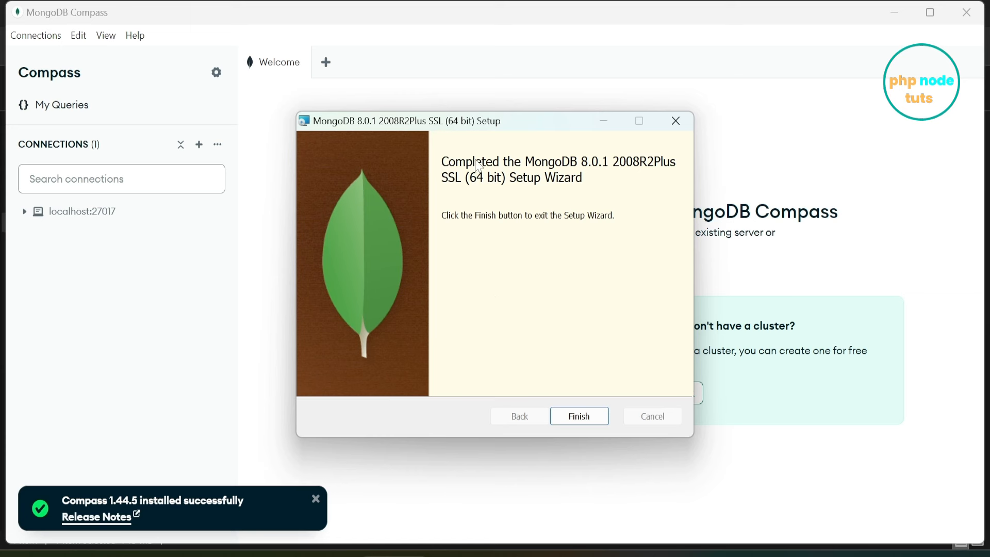
click(579, 415)
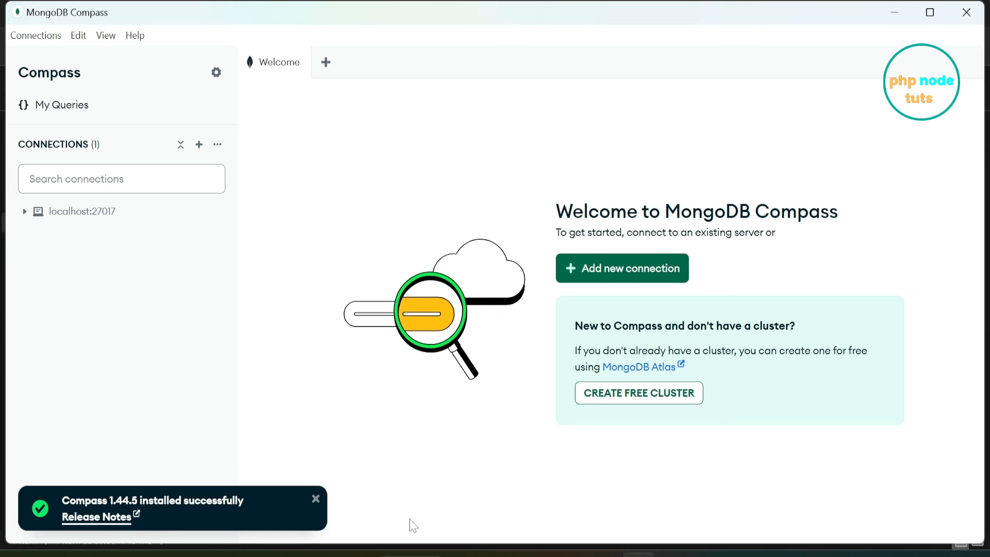
Start a new connection in MongoDB Compass with the URI mongodb://localhost:27017/ and name it "Local MongoDB".
click(605, 279)
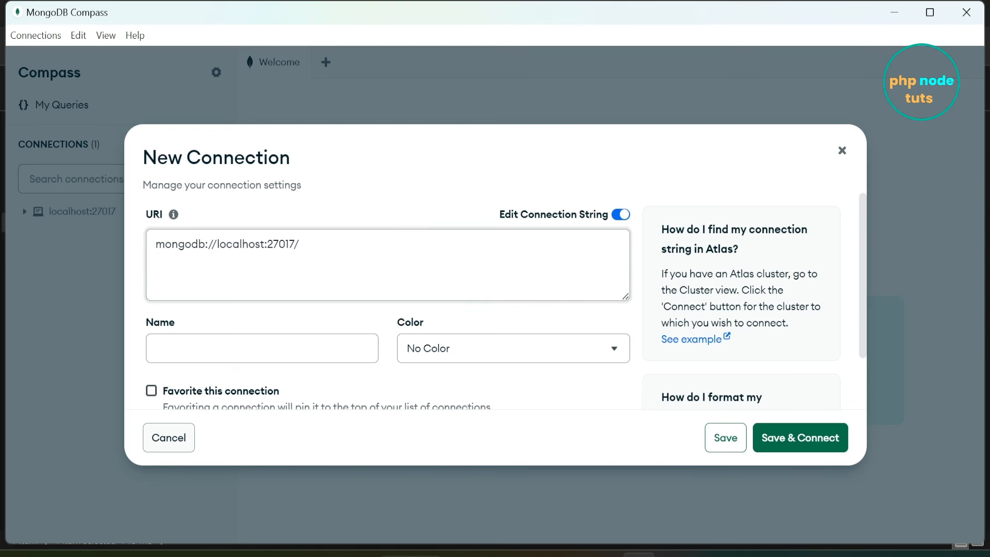
click(297, 243)
key(BackSpace)
drag(295, 244, 135, 250)
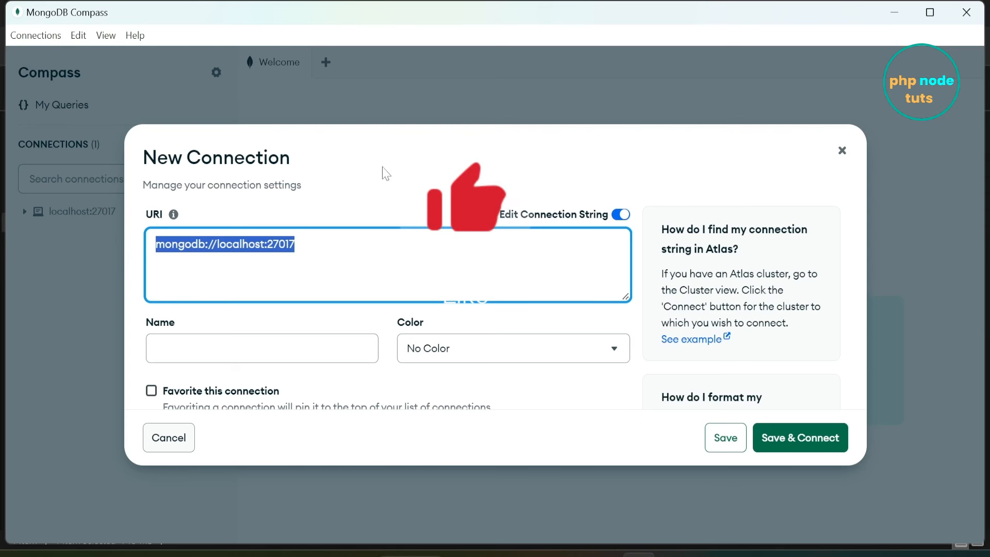
key(Tab)
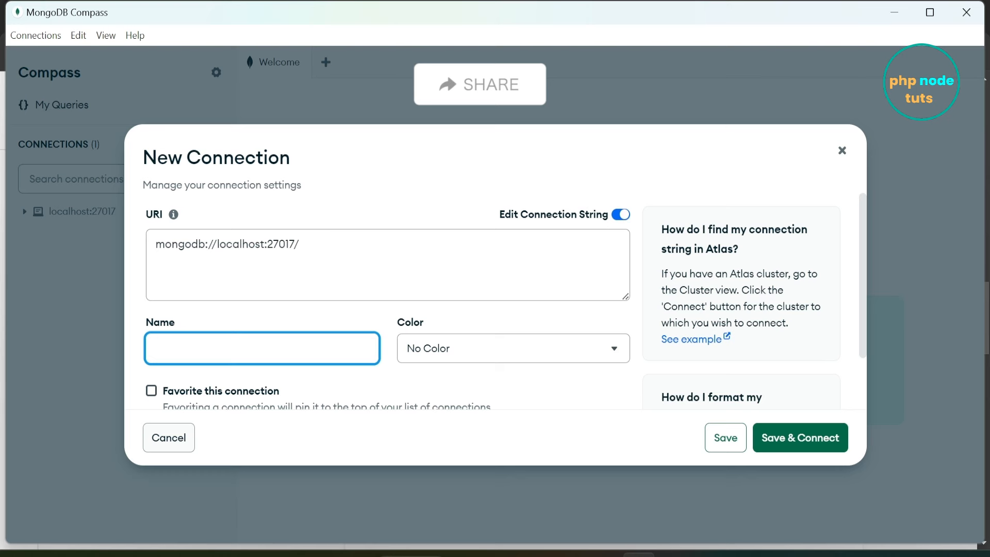
text(Local)
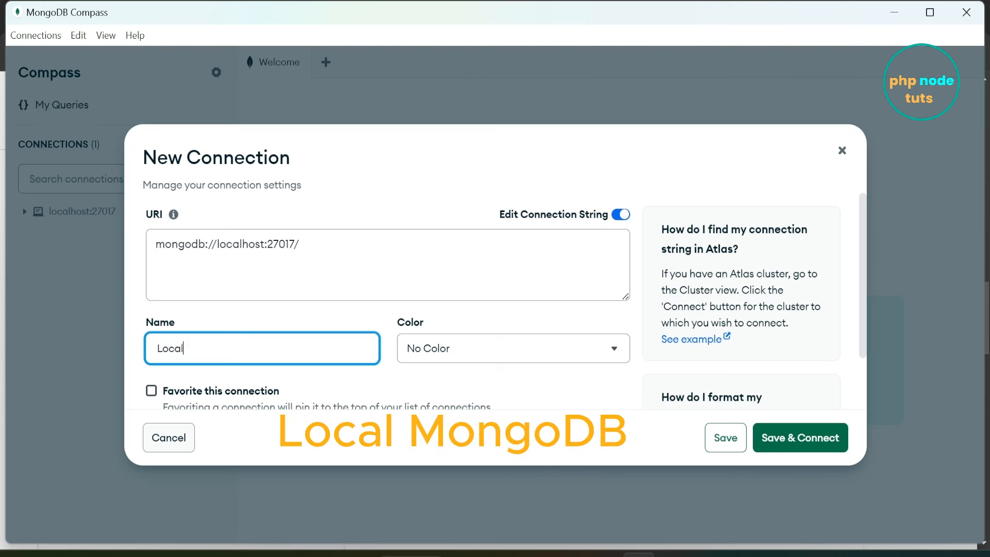
text( Mong)
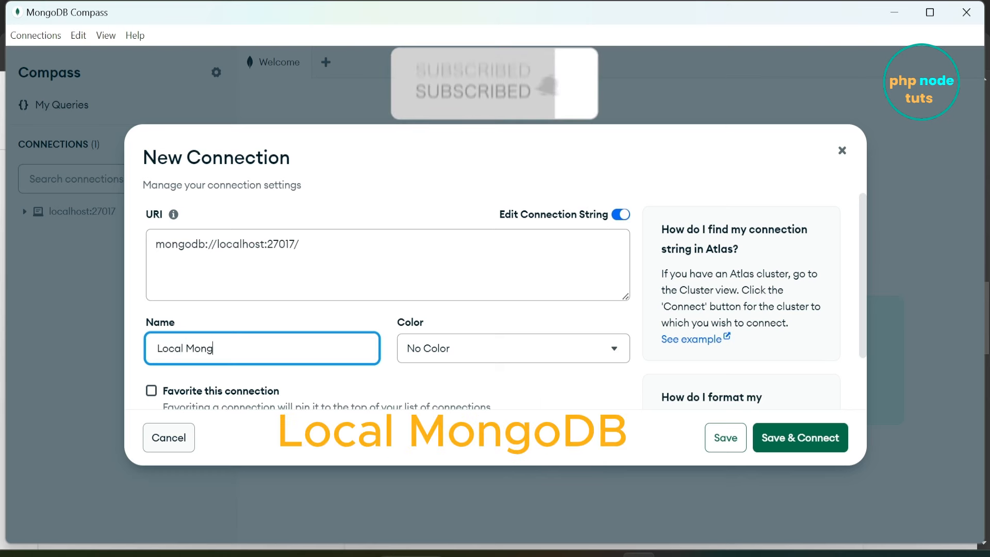
text(oDB)
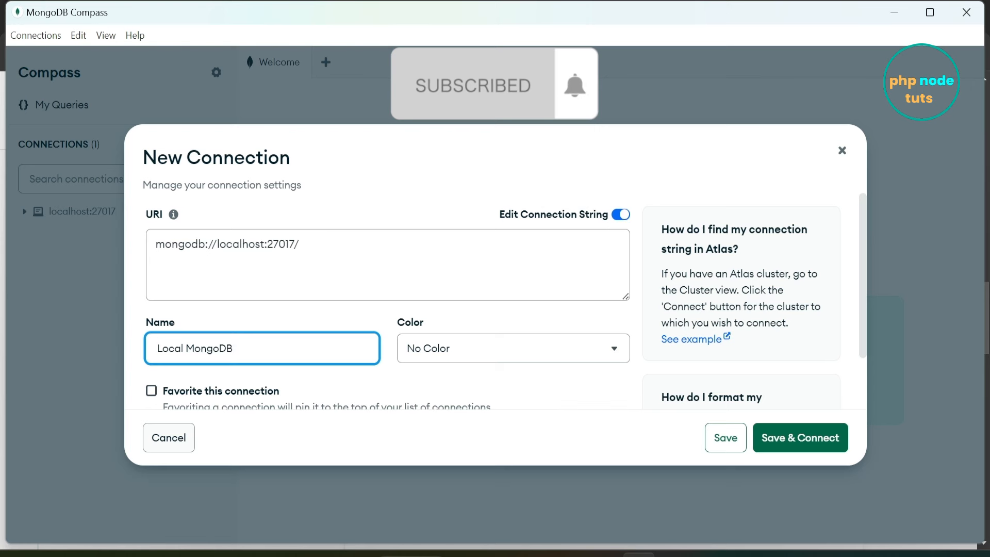
Keep No Color for the Local MongoDB connection, save it and connect to the server.
click(505, 345)
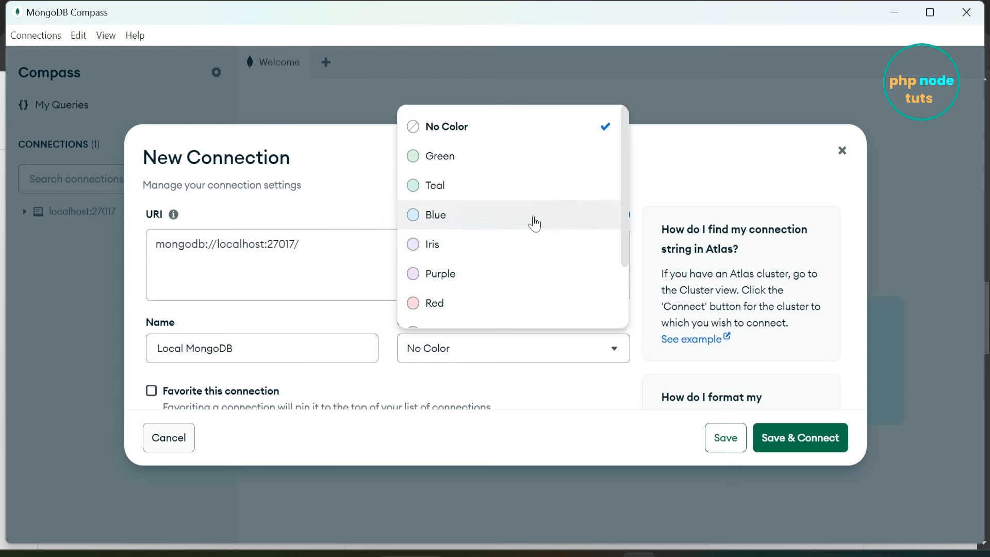
click(333, 320)
scroll(332, 320, down, 2)
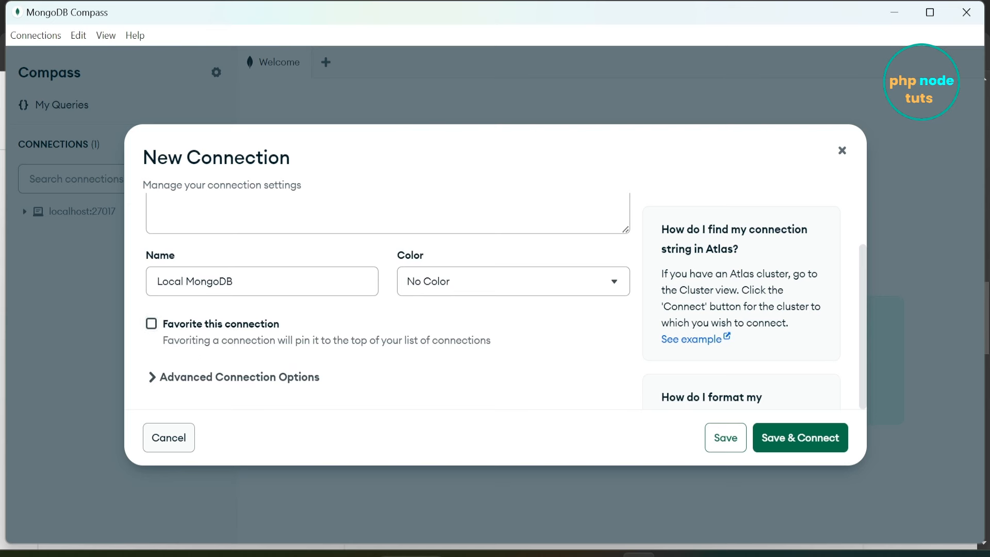
click(826, 444)
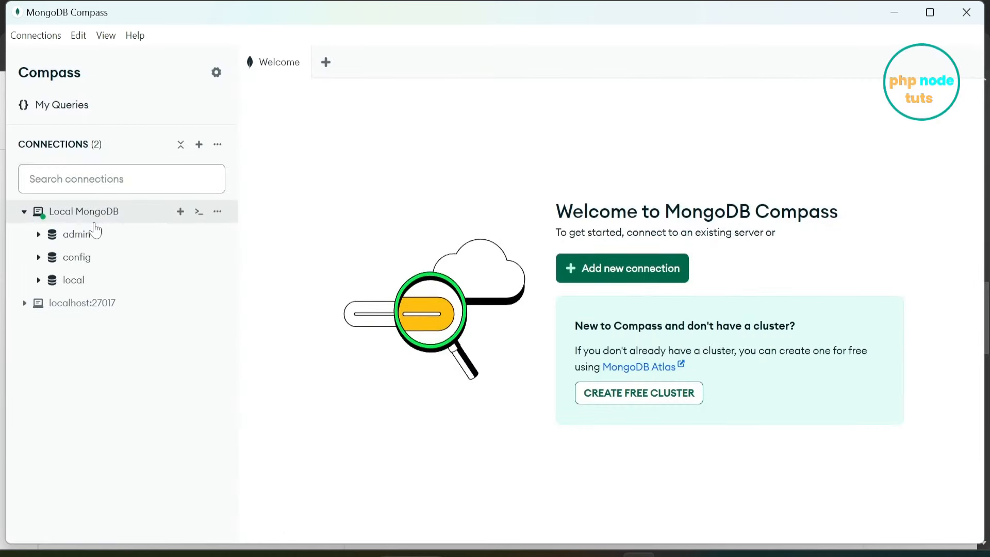
Look through the admin, config and local databases, the saved queries and the databases under the localhost:27017 connection.
click(66, 236)
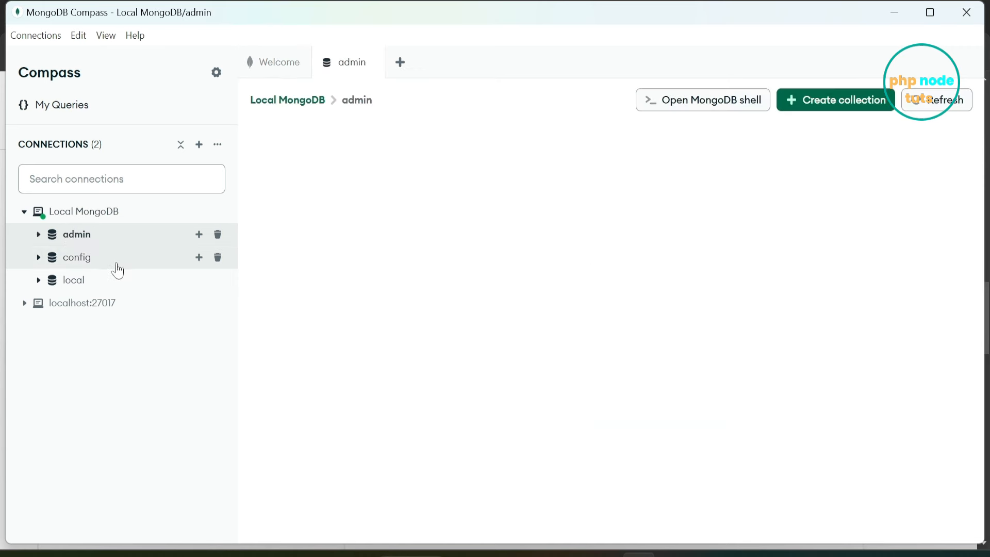
click(117, 264)
click(107, 289)
click(76, 106)
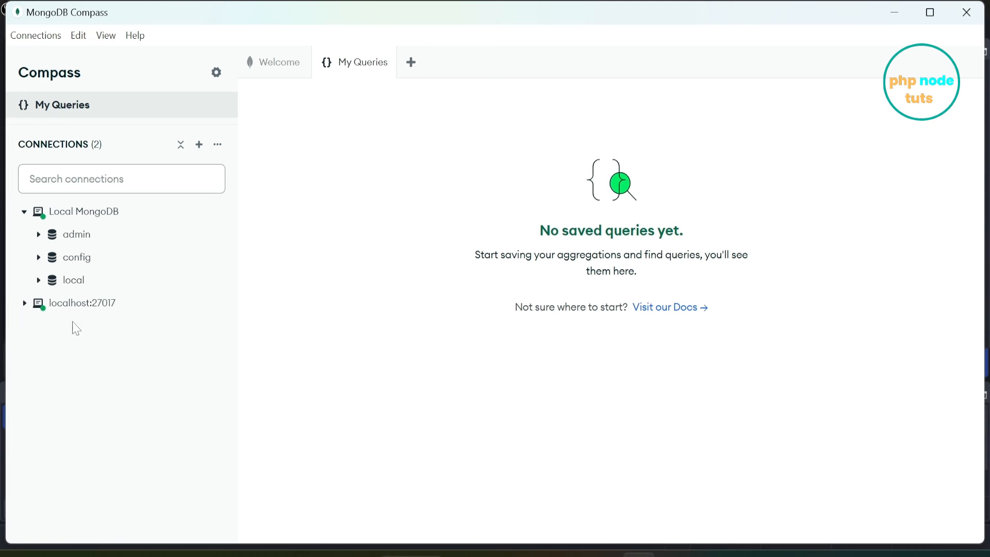
click(23, 304)
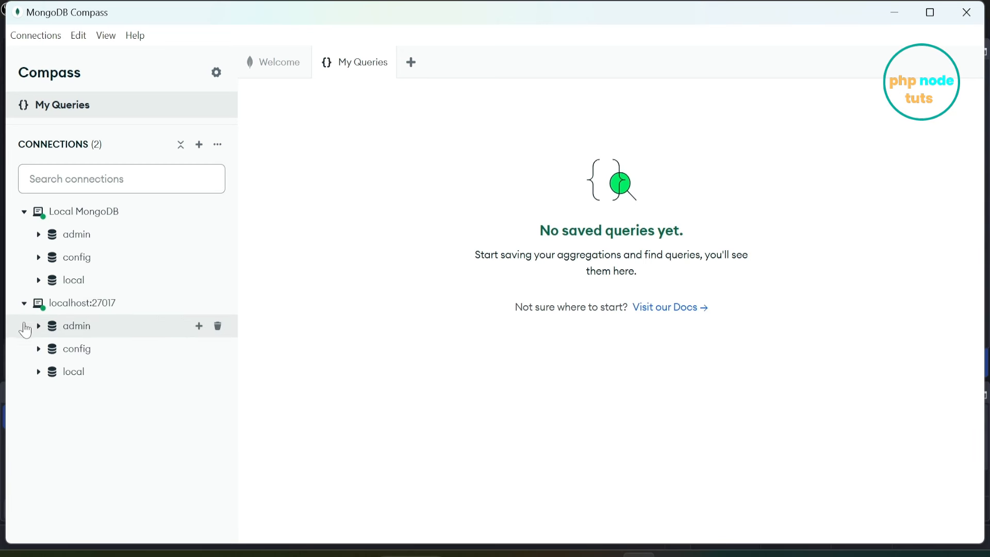
click(24, 305)
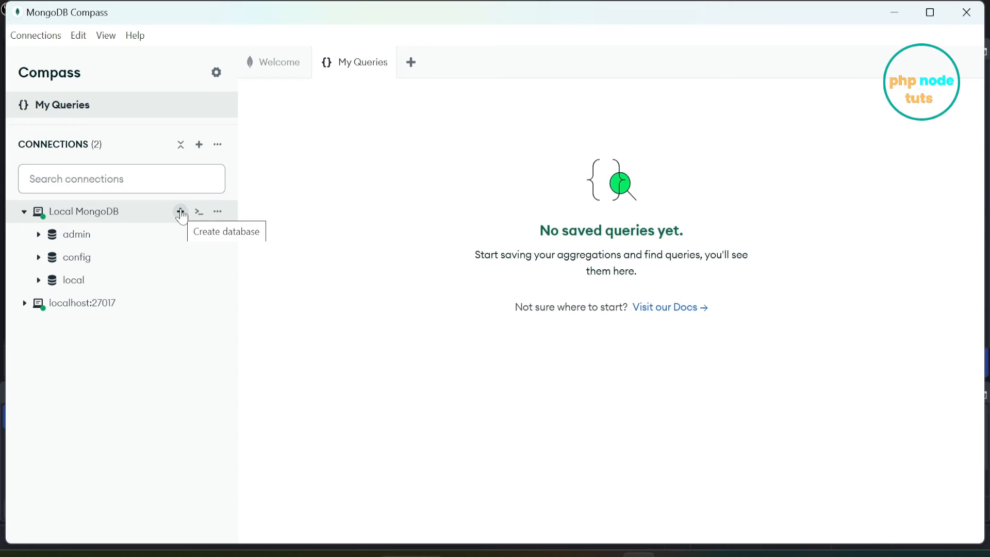
Create a database named blog with a collection named posts on the Local MongoDB connection.
click(181, 213)
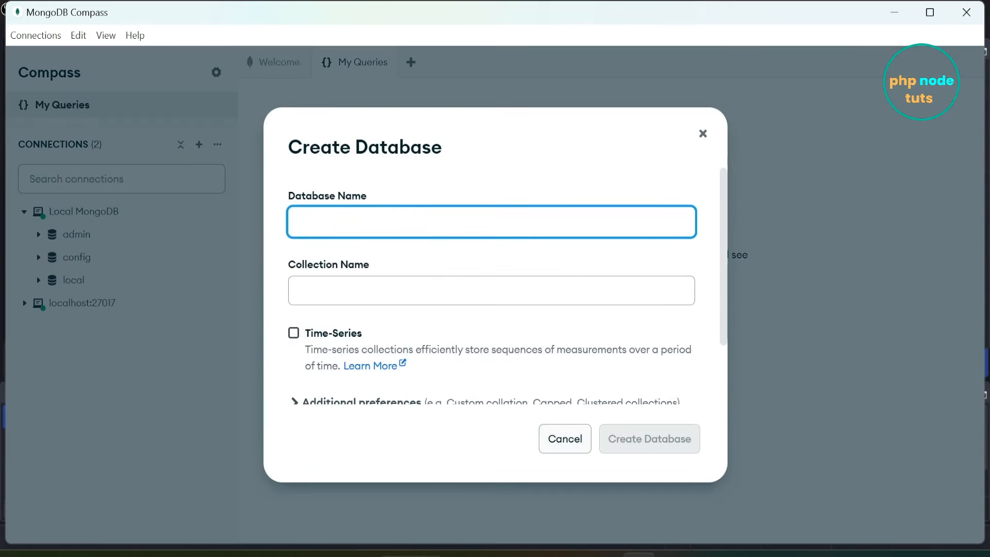
text(blog)
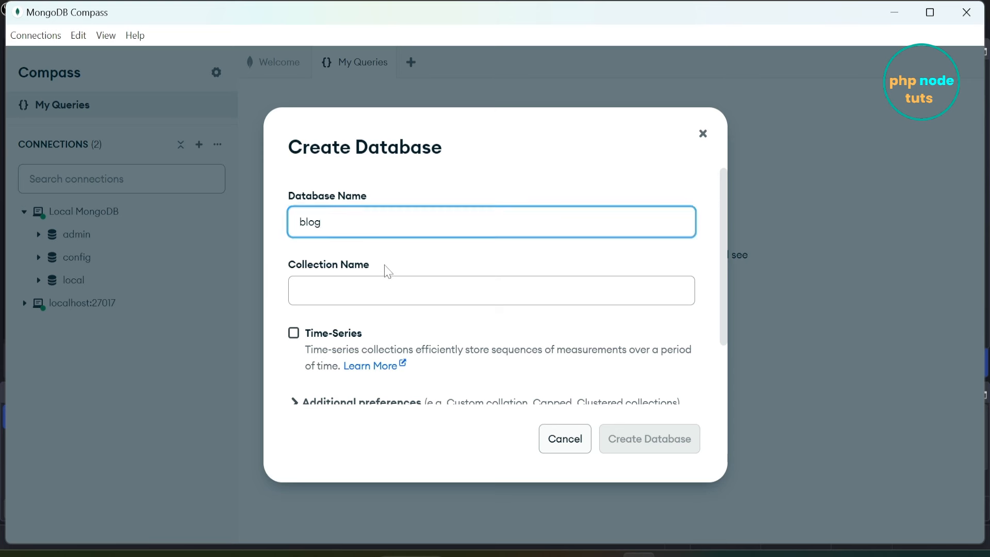
drag(388, 270, 284, 269)
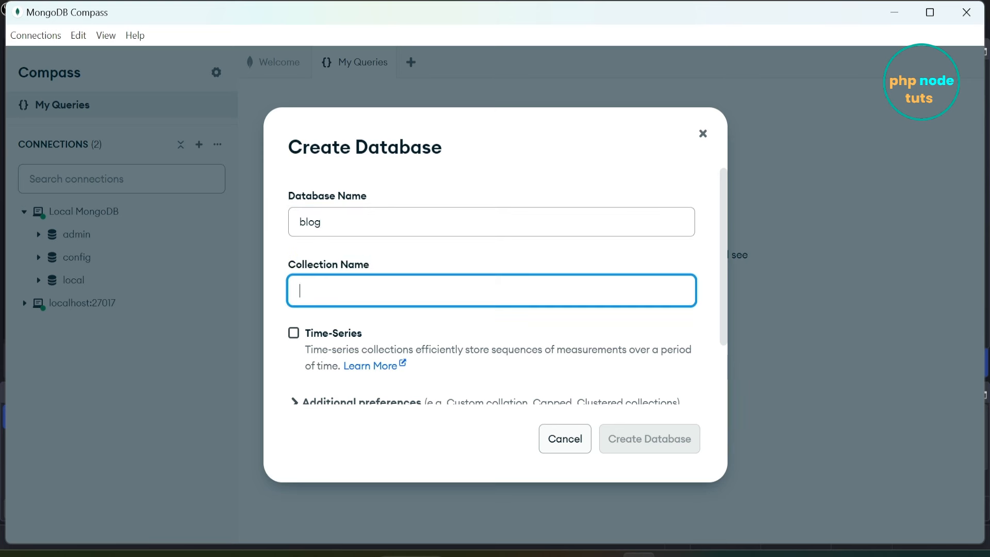
text(posts)
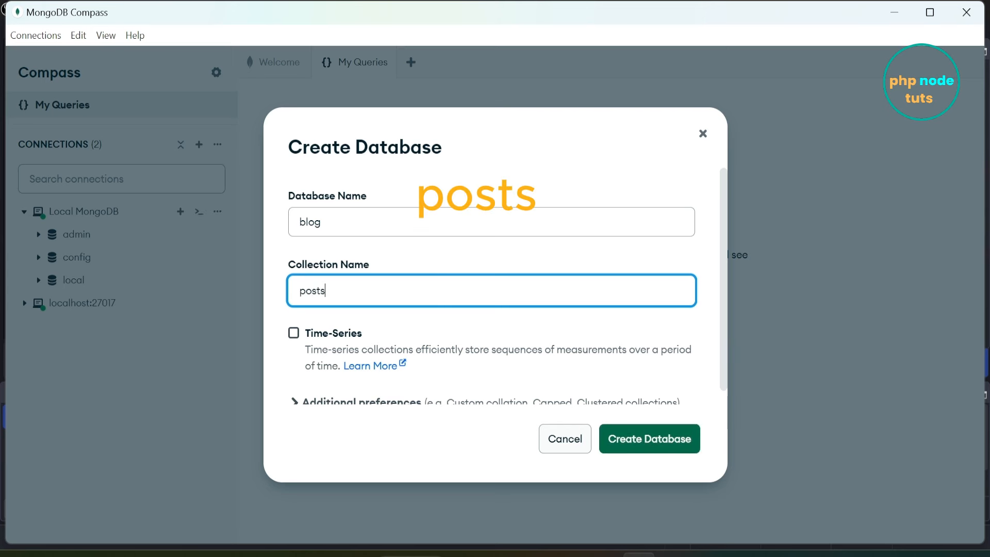
scroll(483, 299, down, 1)
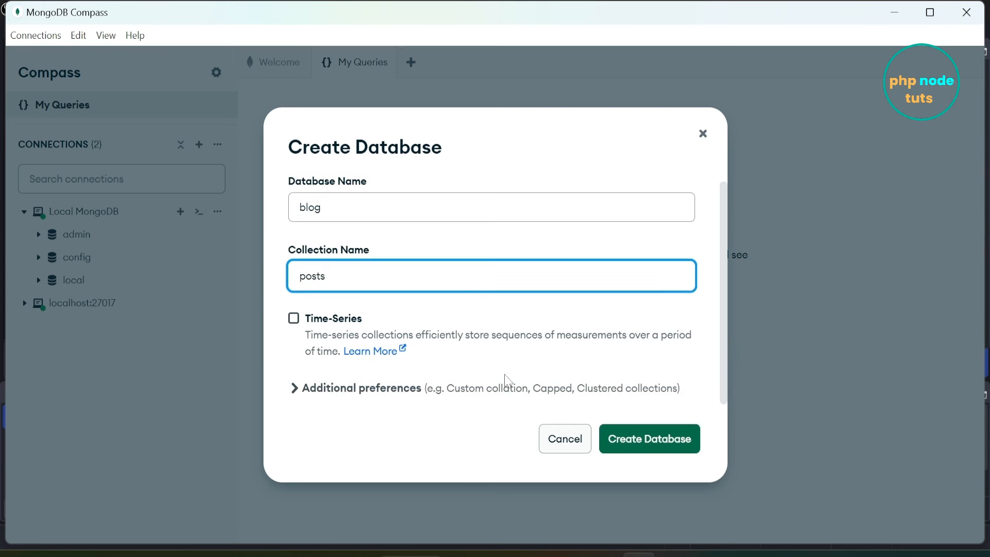
click(660, 445)
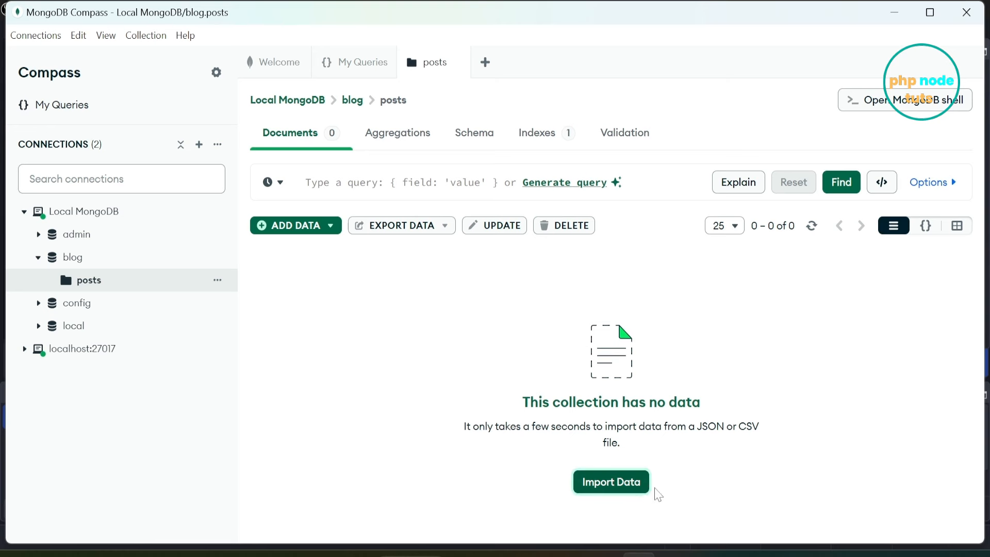
Review the Aggregations, Schema, Indexes and Validation views of the posts collection and return to its documents.
click(397, 135)
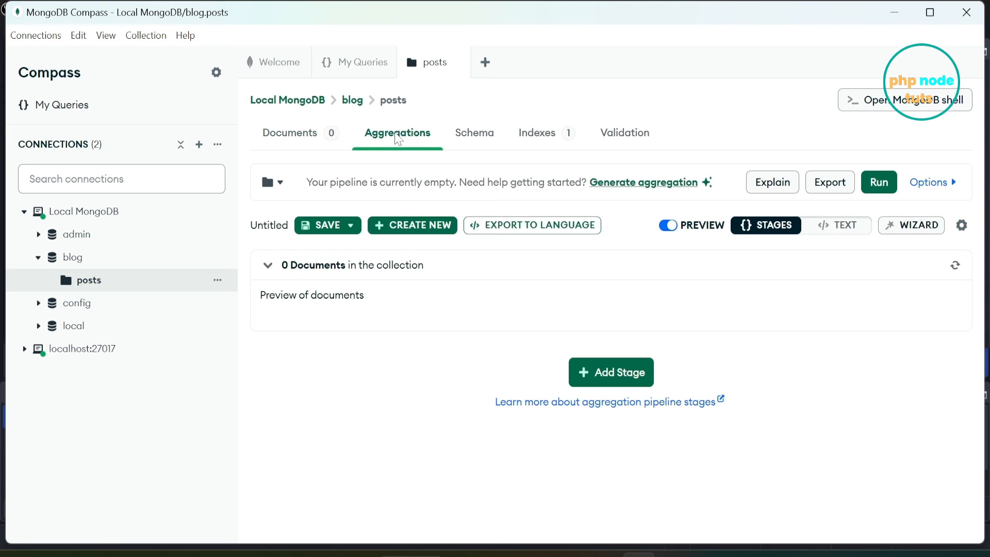
click(487, 137)
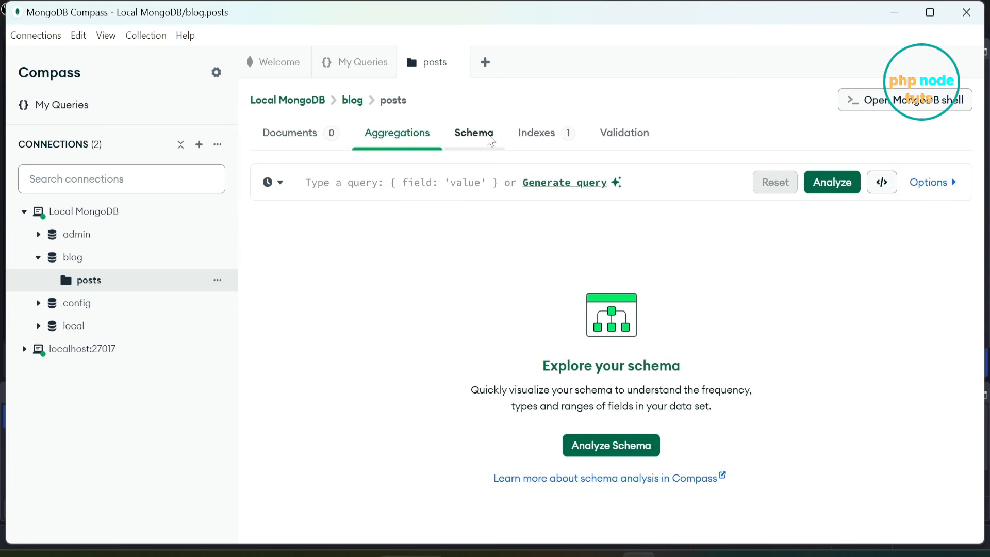
click(546, 133)
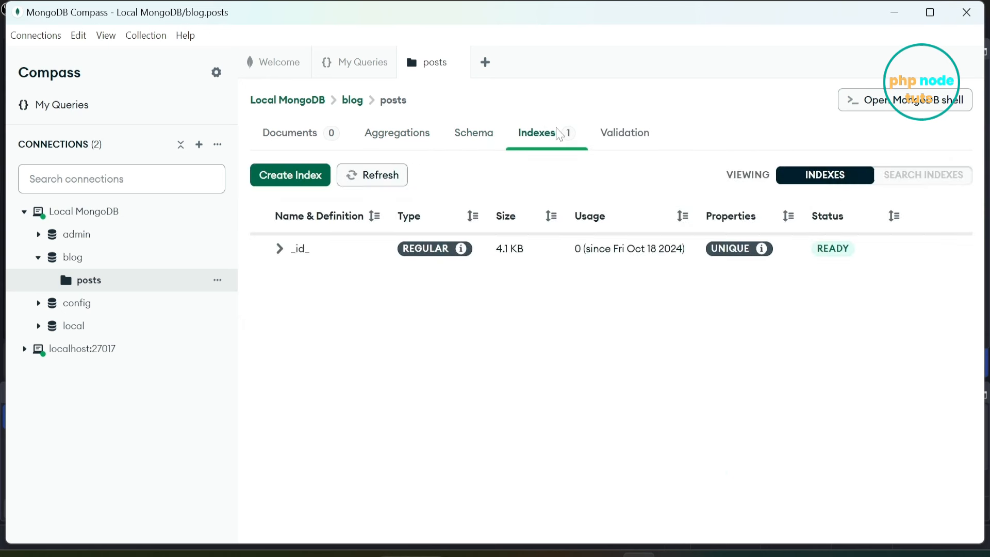
click(618, 143)
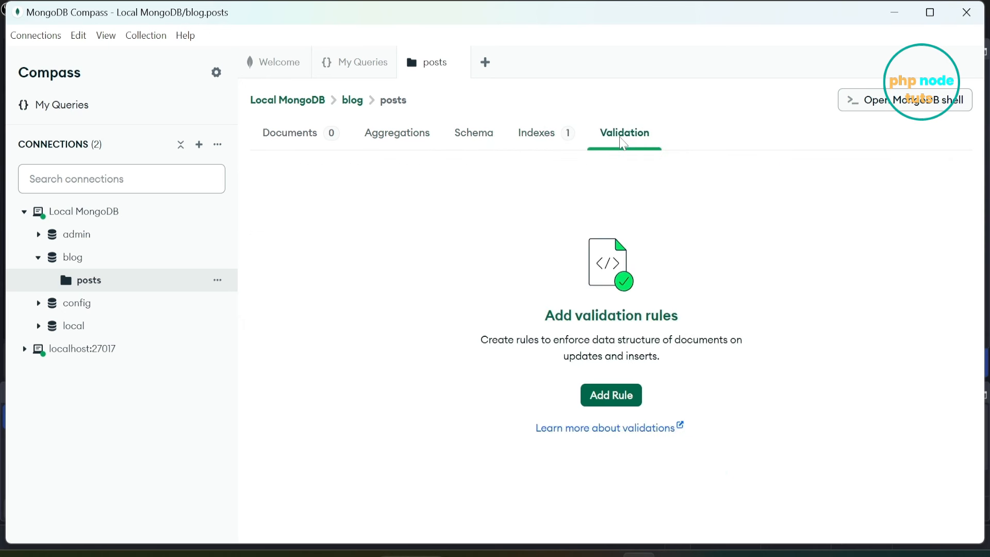
click(304, 138)
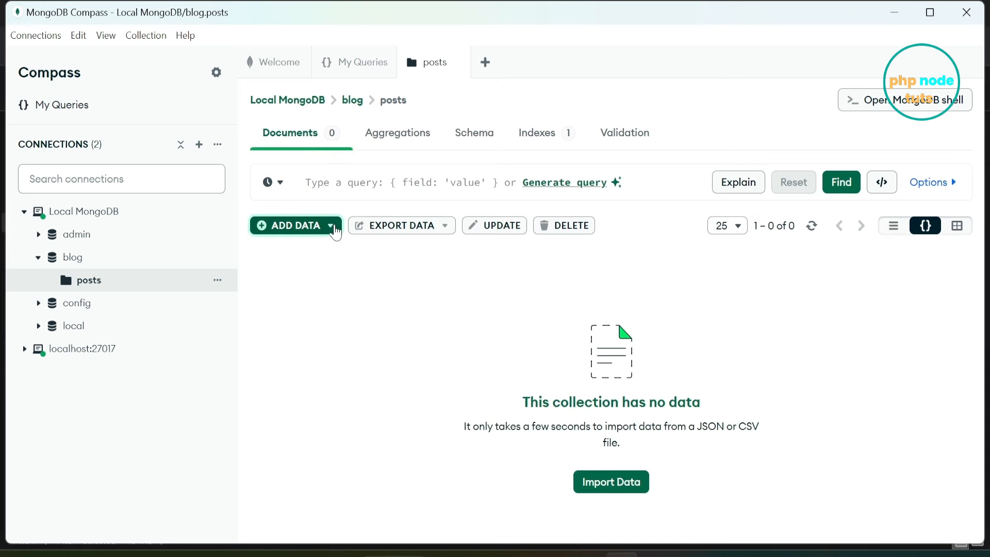
Start a new document in the posts collection and add a "title" field with the value "First Post Title" below the _id.
click(332, 226)
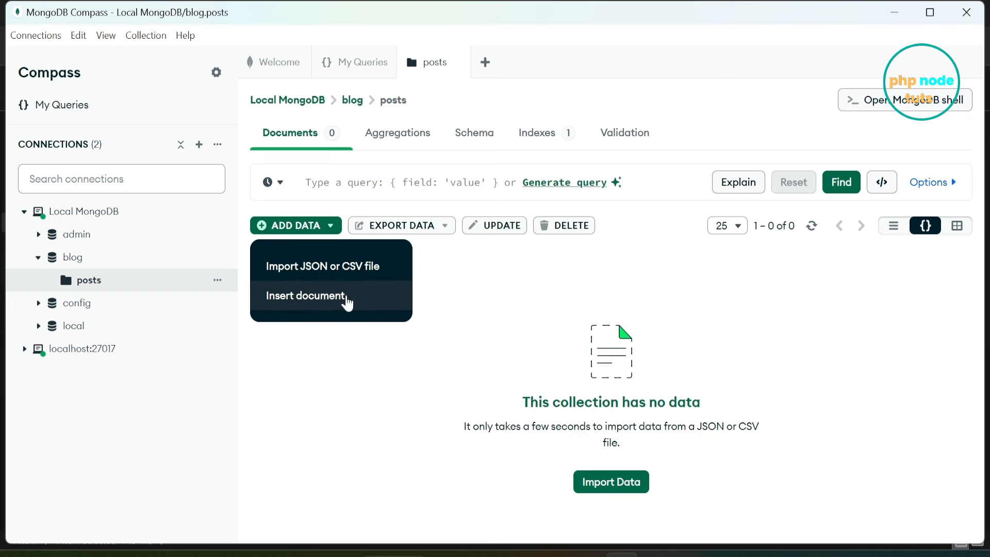
click(325, 297)
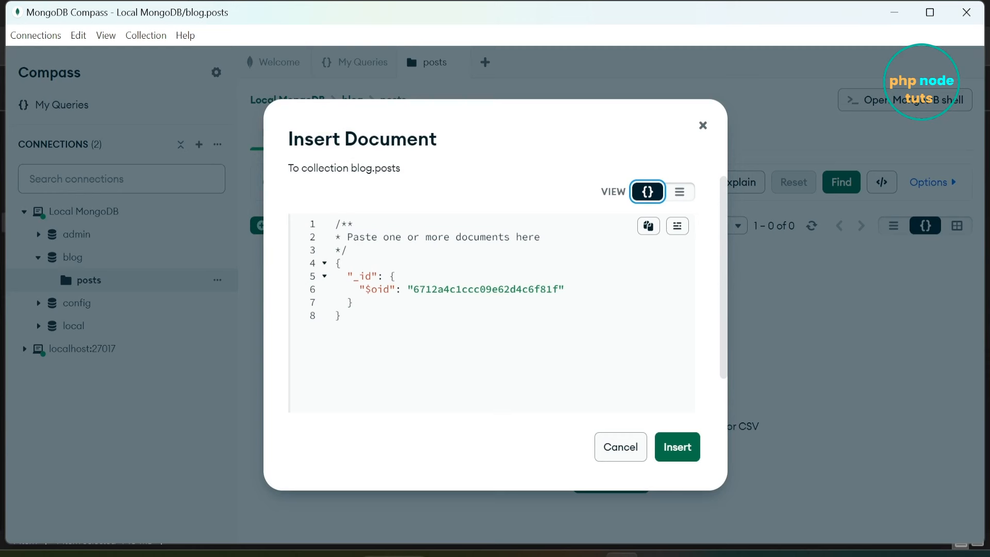
click(352, 302)
text(,)
key(Return)
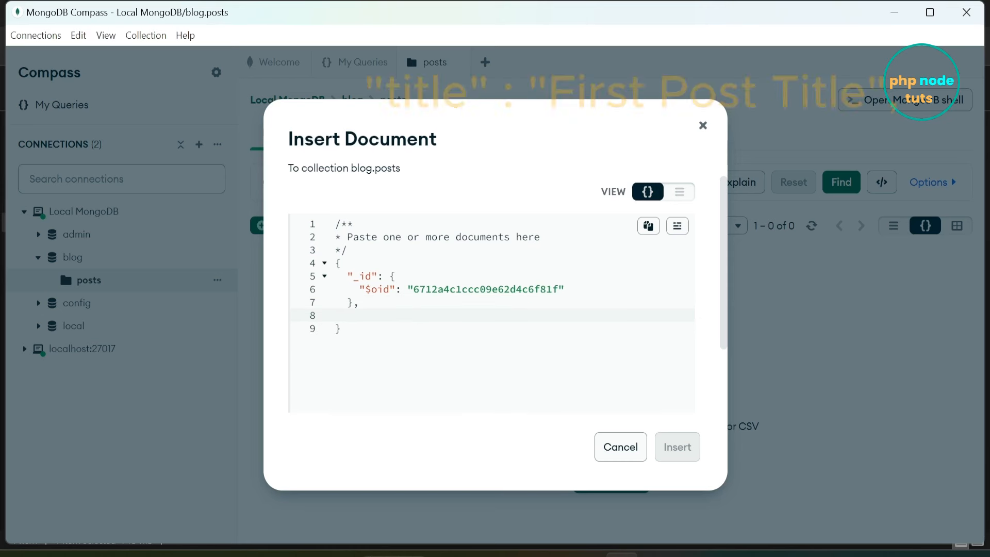
text(")
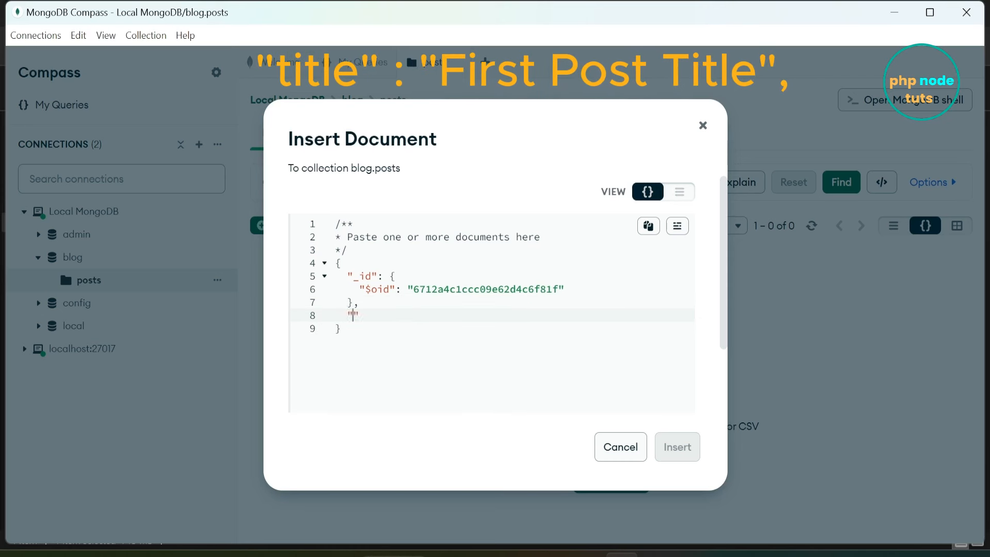
text(title)
text(" : "First Post ti)
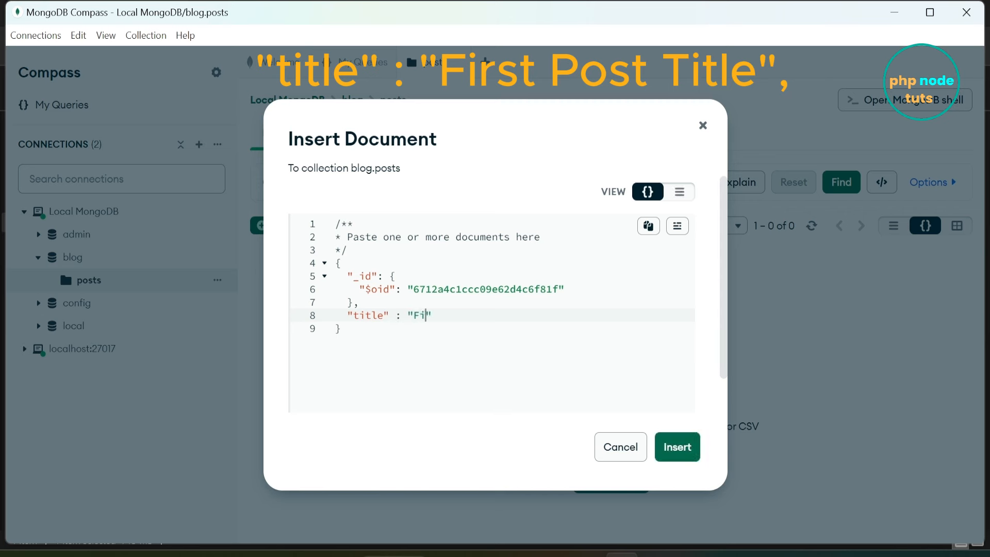
text(tle",)
key(BackSpace)
text(Title)
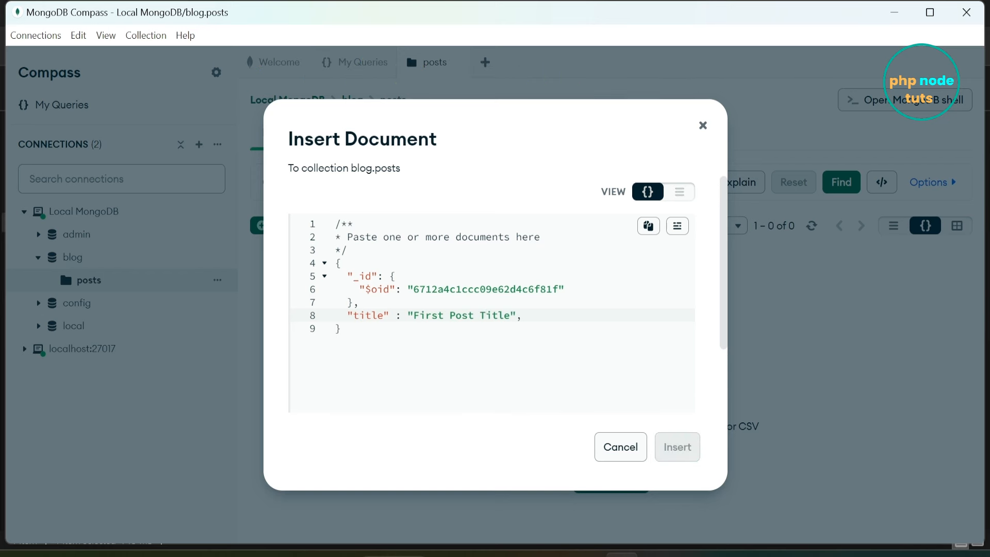
key(Return)
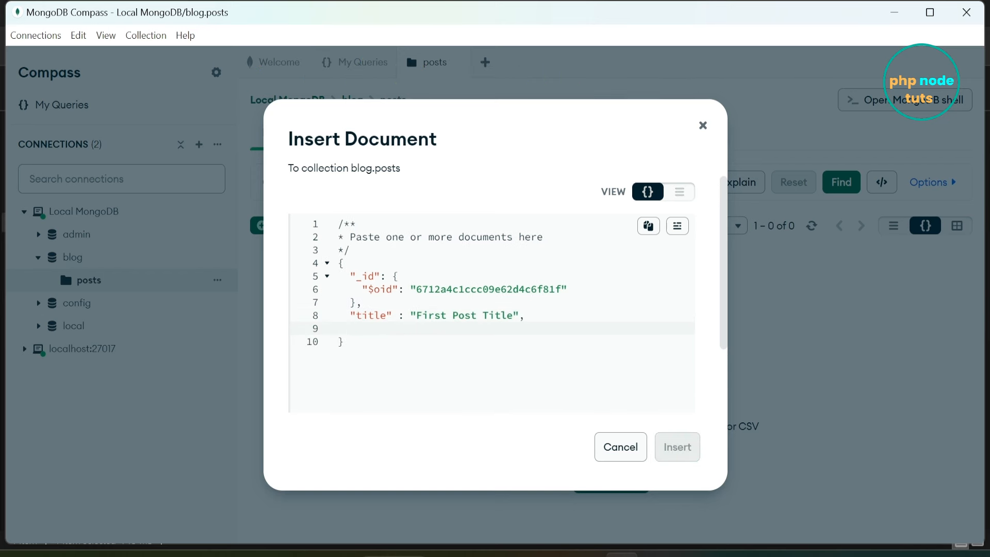
Add a "body" field with the value "First Post Body" and an "author" field with the author's full name.
text("body")
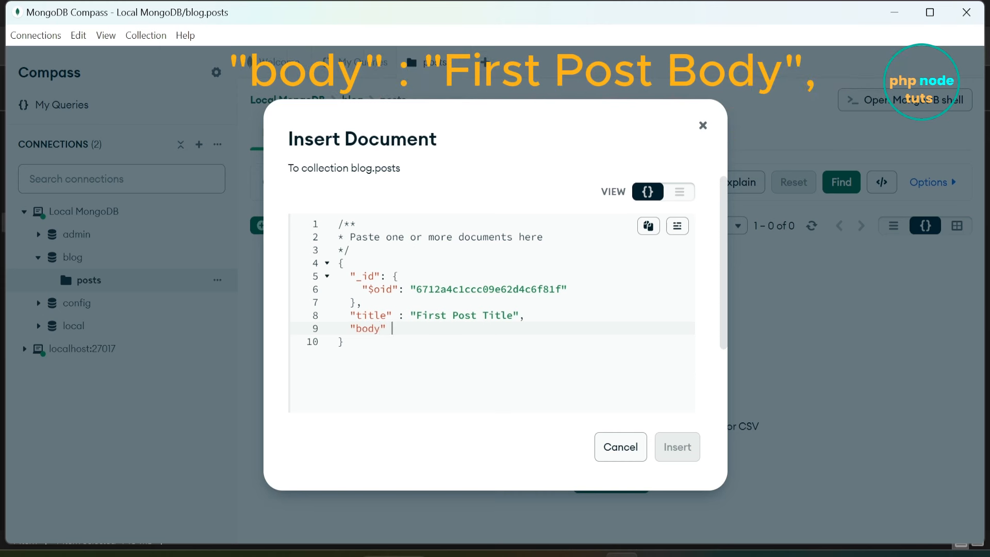
text( : ")
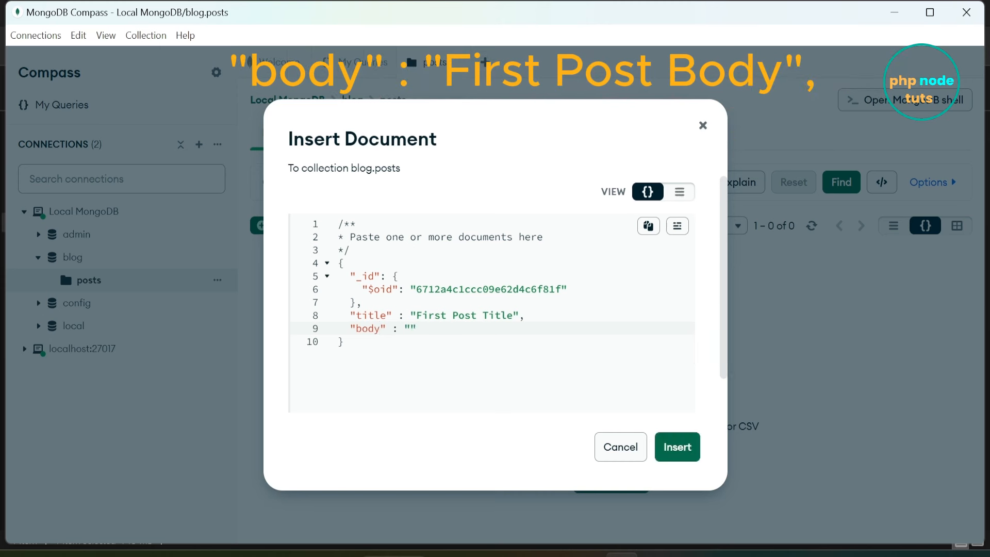
text(First Post Body",)
key(Return)
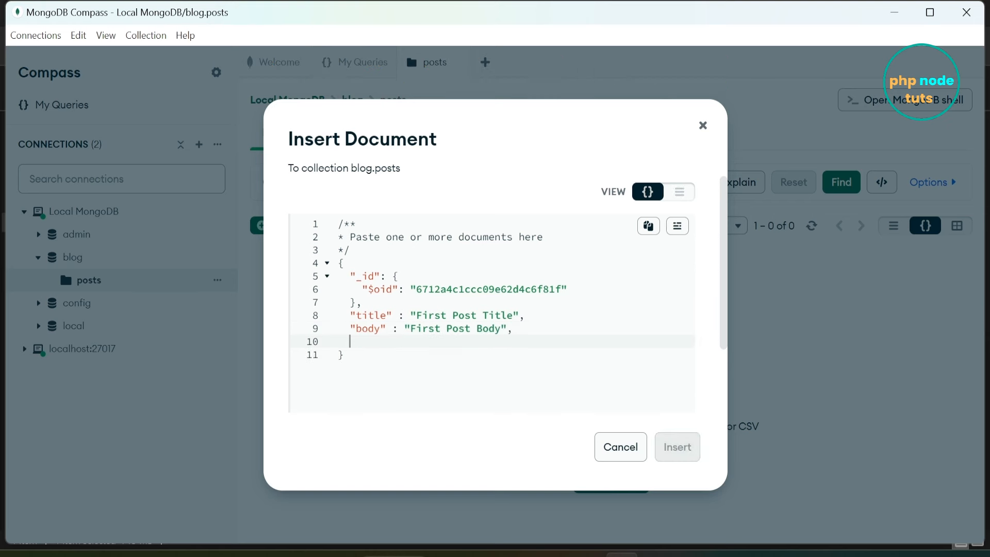
text("author" : )
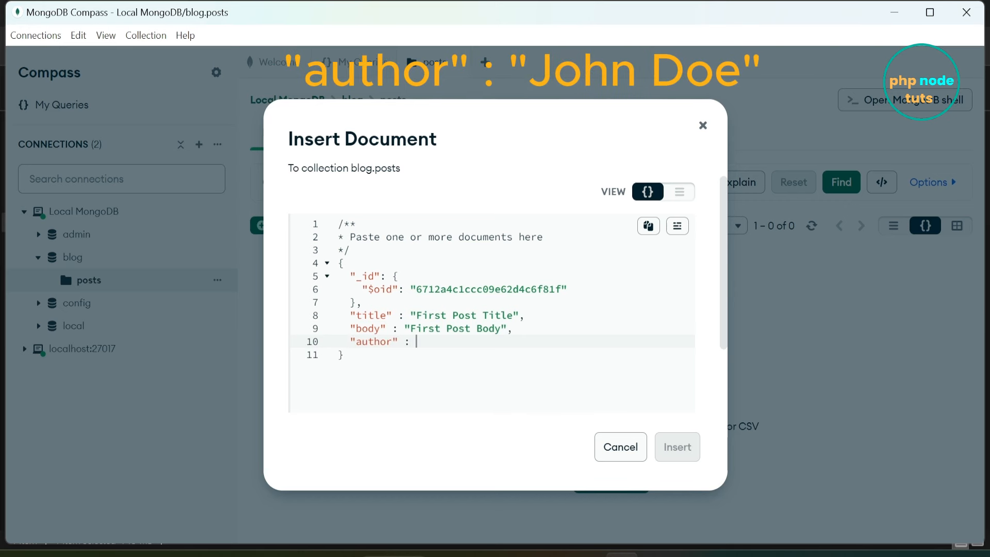
text("John Doe)
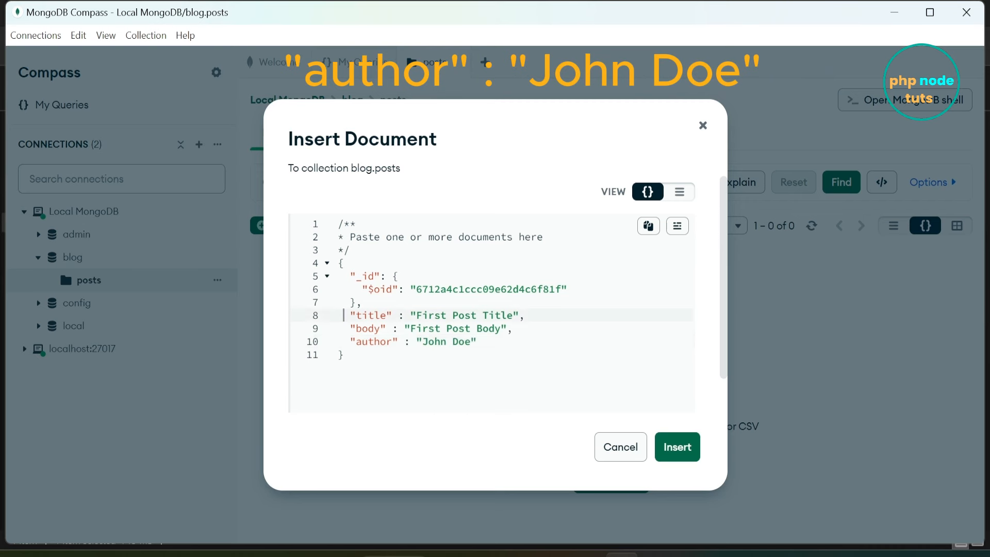
Copy the title, body and author lines for reuse and insert the document into the posts collection.
drag(343, 314, 477, 341)
key(ctrl+c)
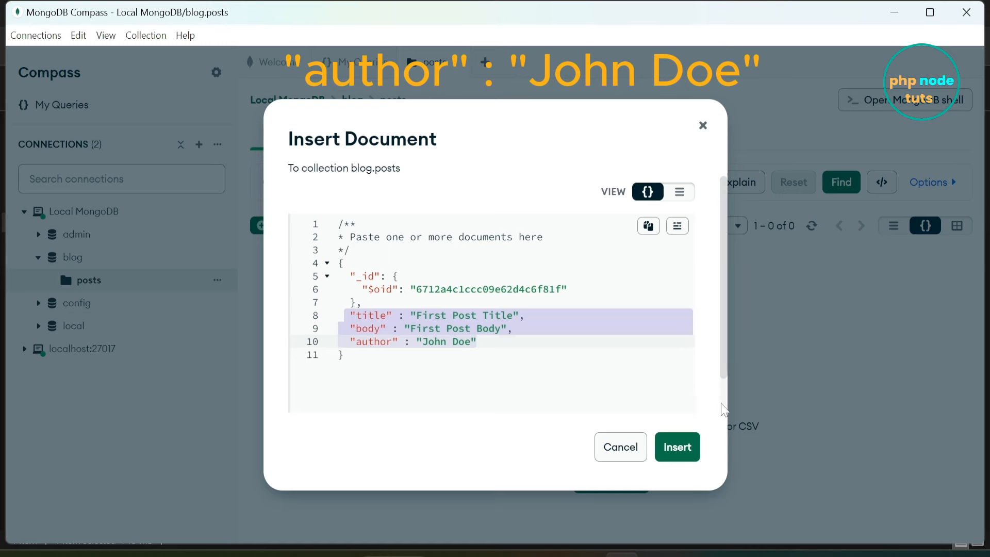
click(677, 446)
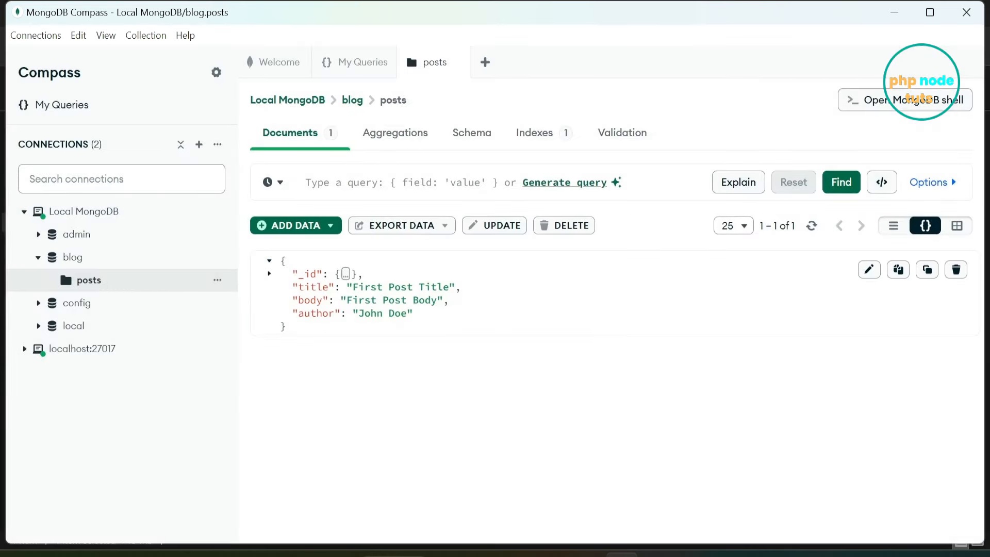
Expand the _id of the inserted post and highlight its $oid value.
click(269, 273)
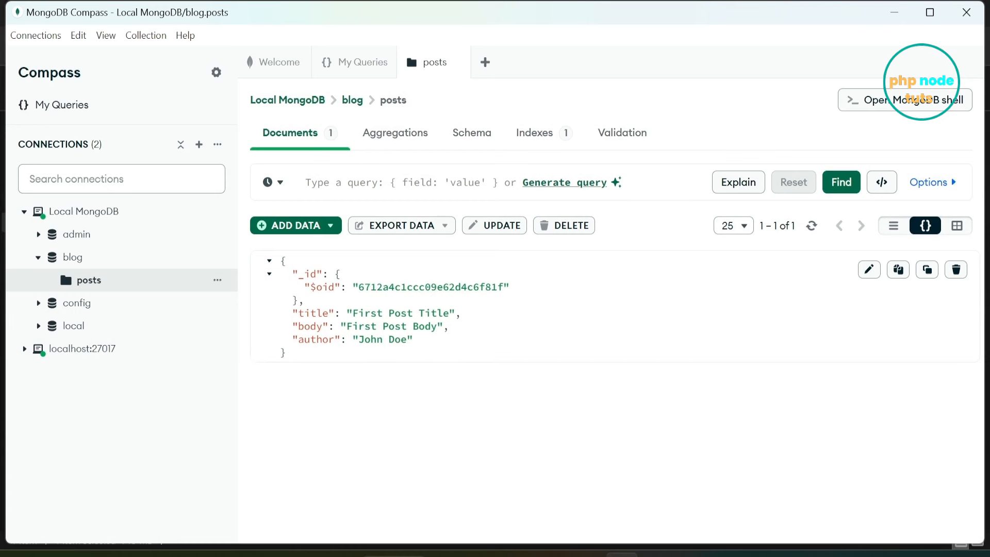
drag(358, 287, 509, 287)
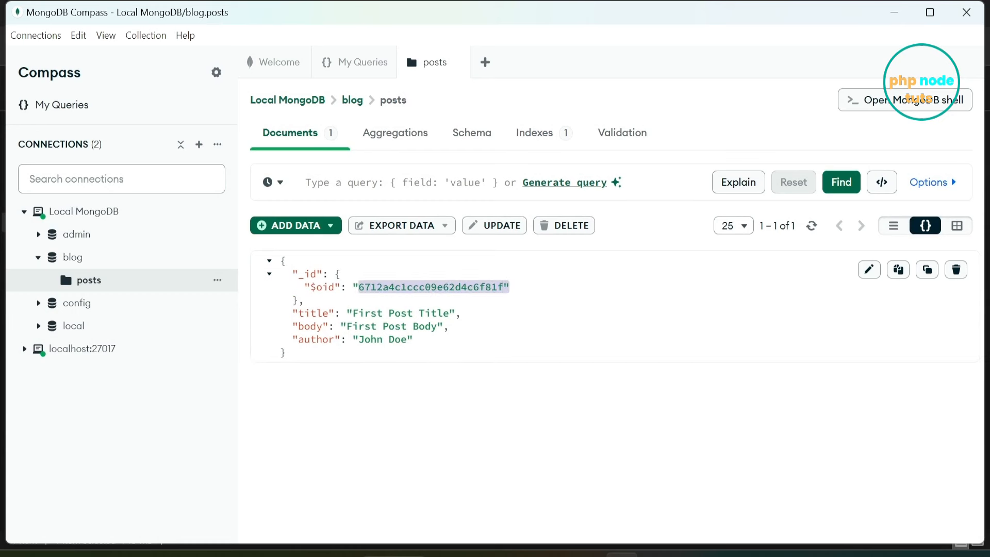
Start a second document in the posts collection and paste the copied title, body and author lines below its _id.
click(330, 225)
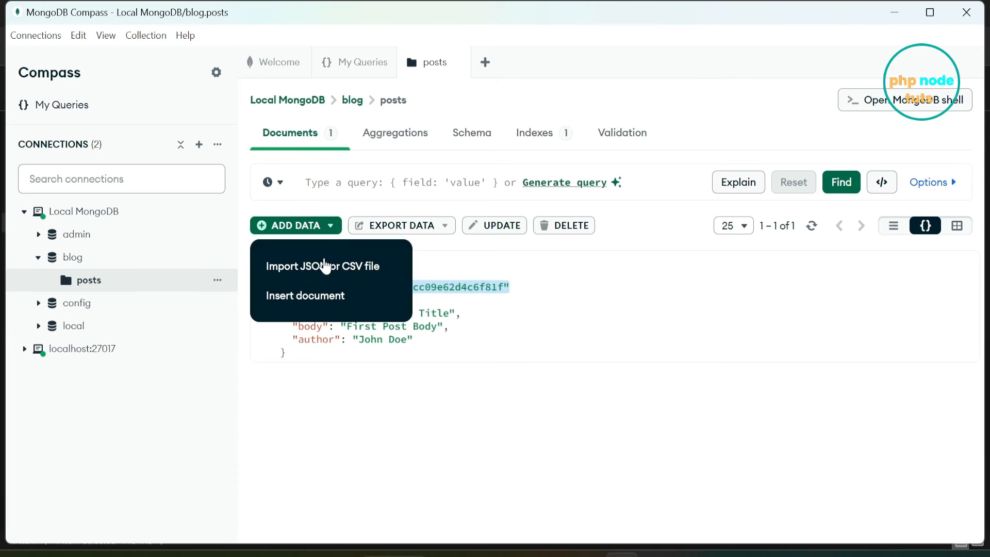
click(320, 297)
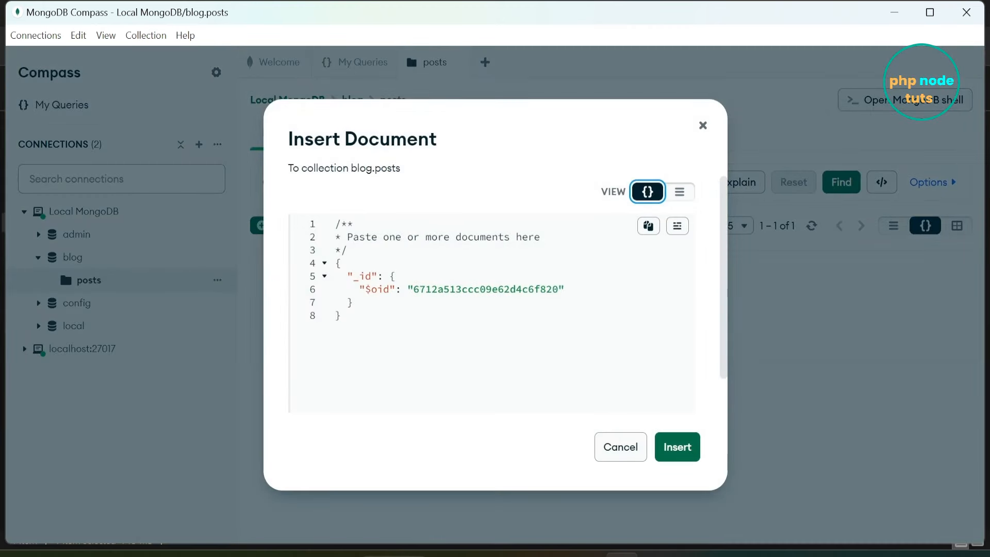
click(352, 303)
text(,)
key(Return)
key(ctrl+v)
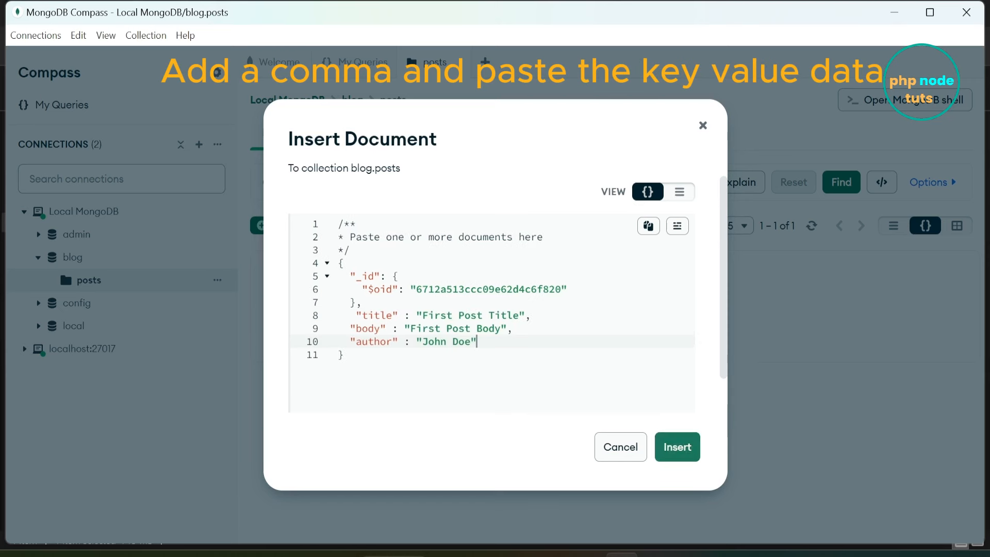
Set the title to "Second Post Title" and the body to "Second Post Body", and replace the author's first name.
double_click(439, 315)
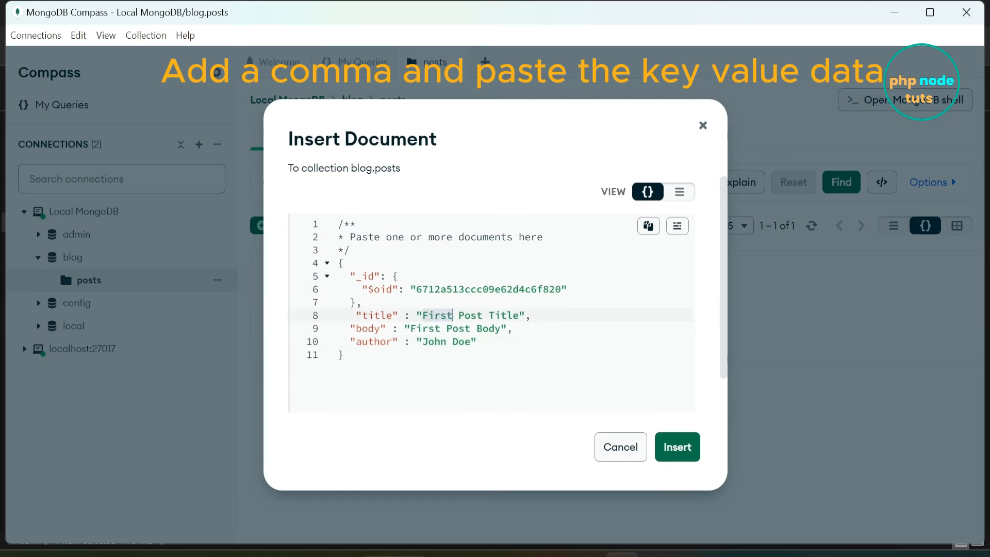
text(Second)
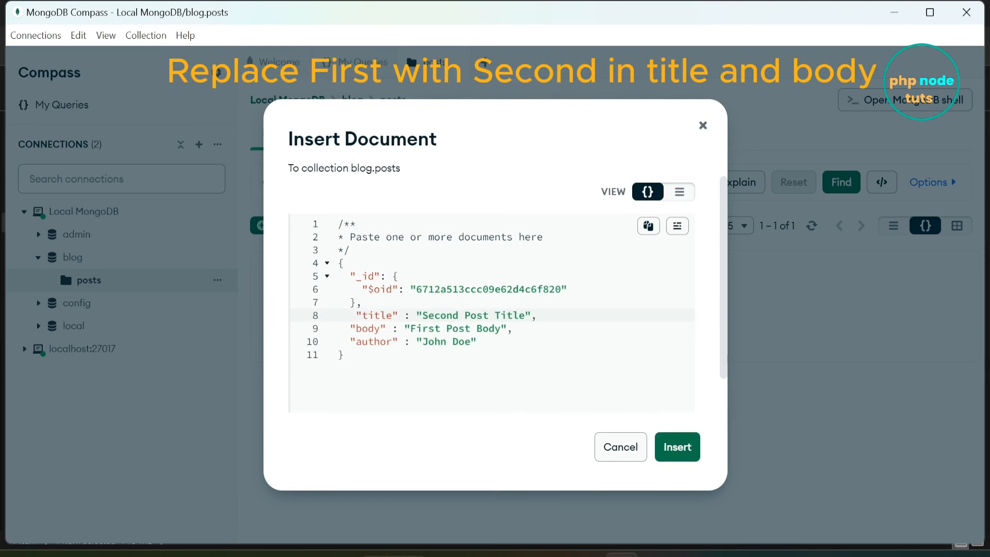
double_click(426, 328)
text(Seco)
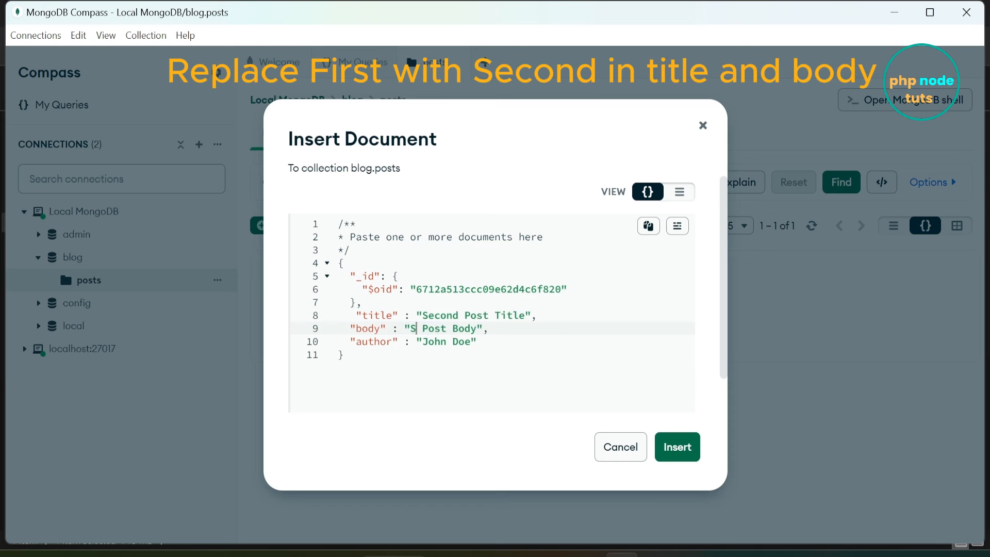
text(nd)
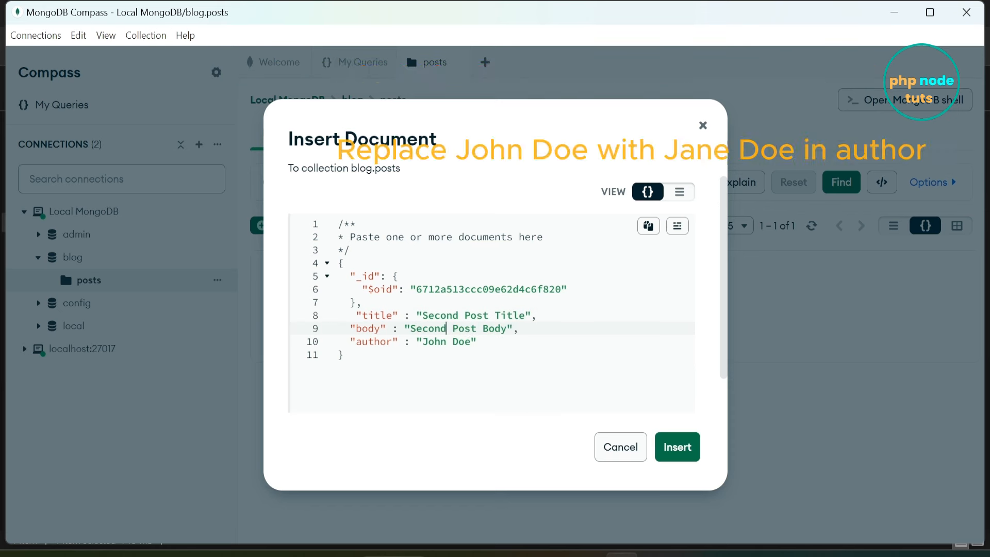
double_click(434, 342)
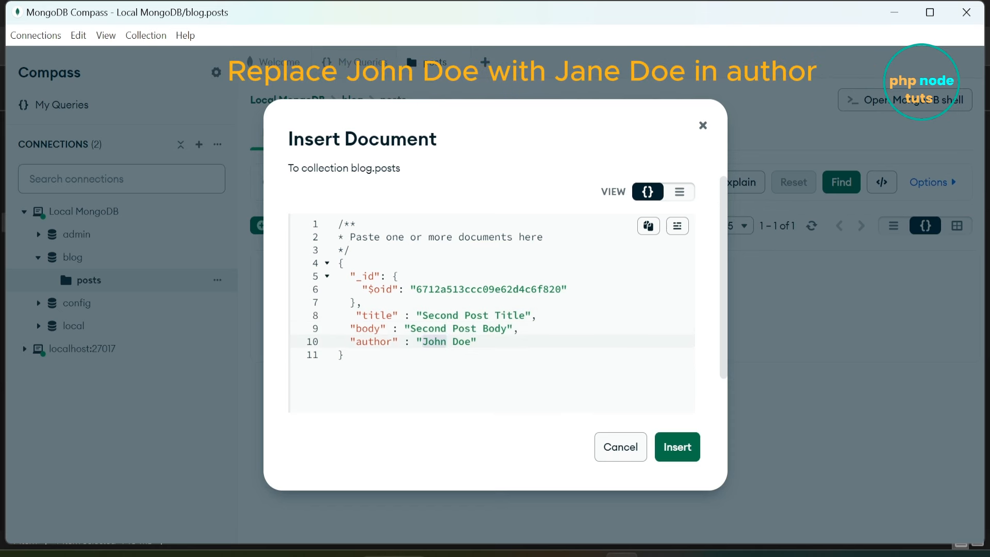
key(BackSpace)
text(Jane)
Insert the second post into the posts collection and expand its _id.
click(683, 453)
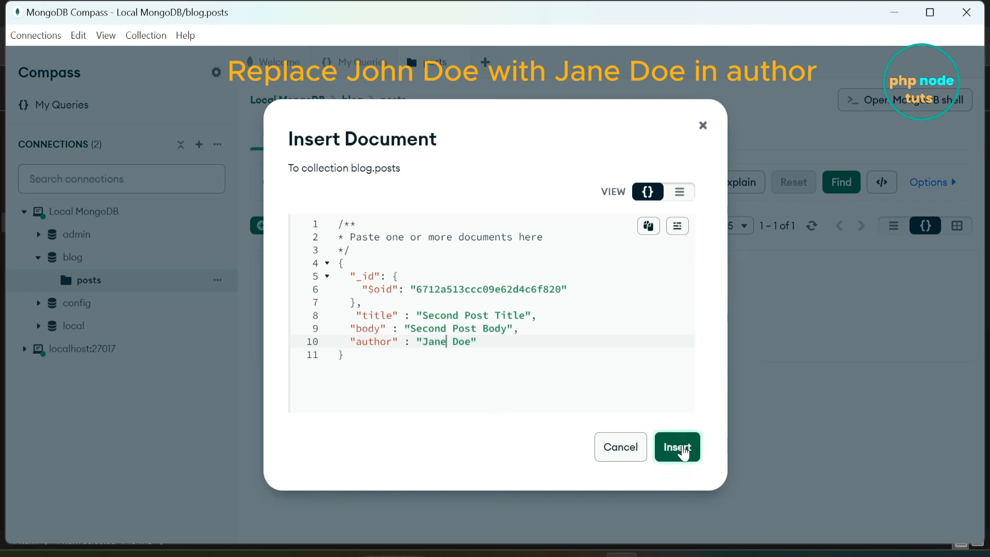
click(683, 452)
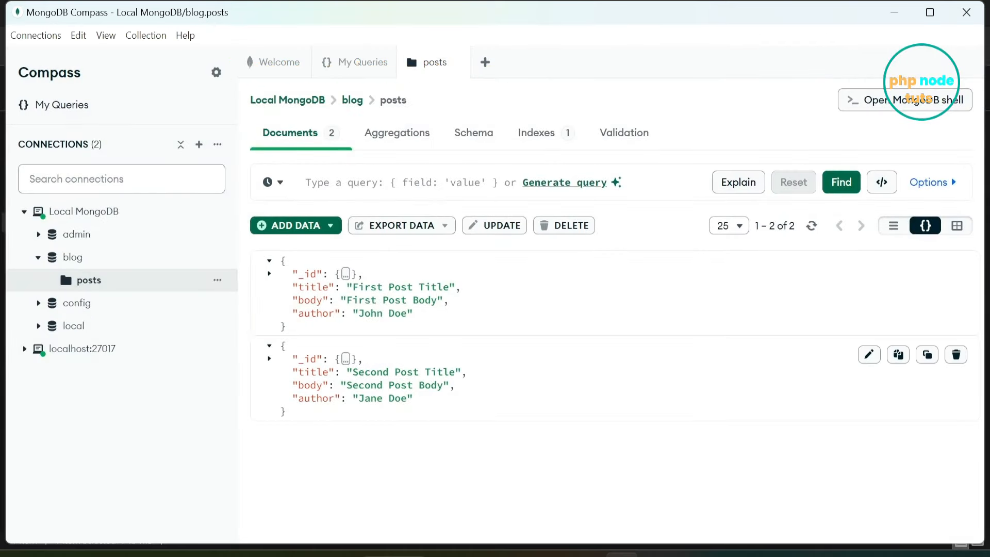
click(269, 358)
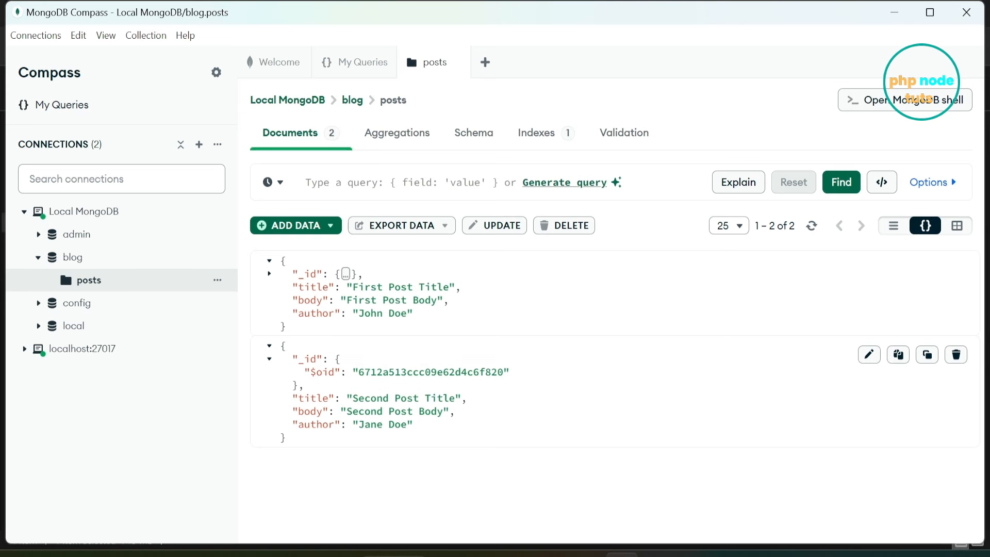
Start a third document in the posts collection and paste the copied title, body and author lines after its _id.
click(330, 227)
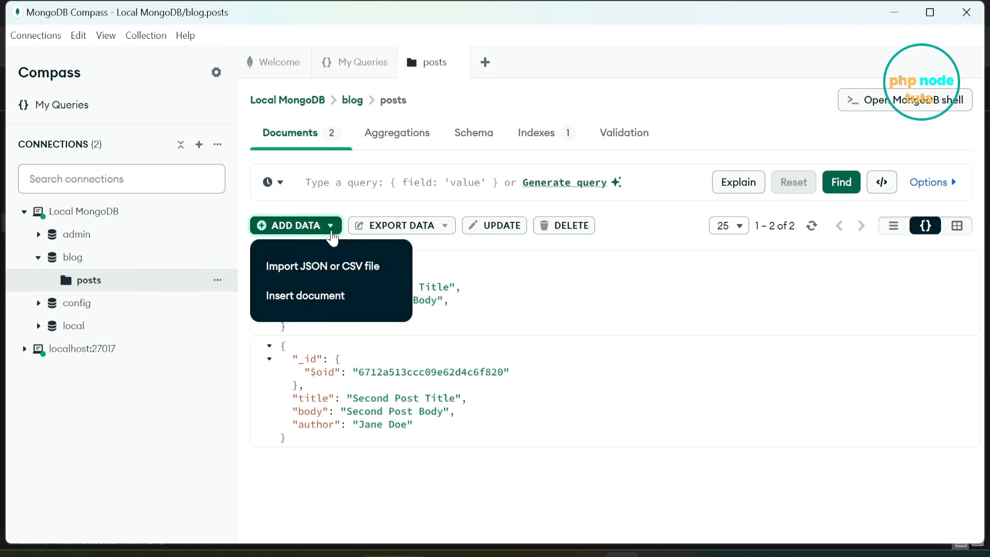
click(345, 294)
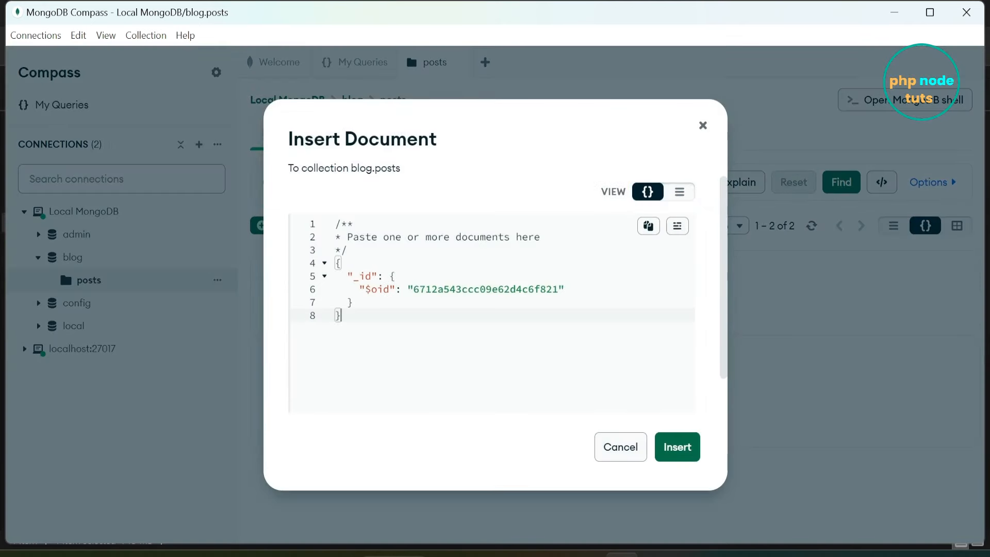
click(460, 289)
key(Down)
text(,)
key(Return)
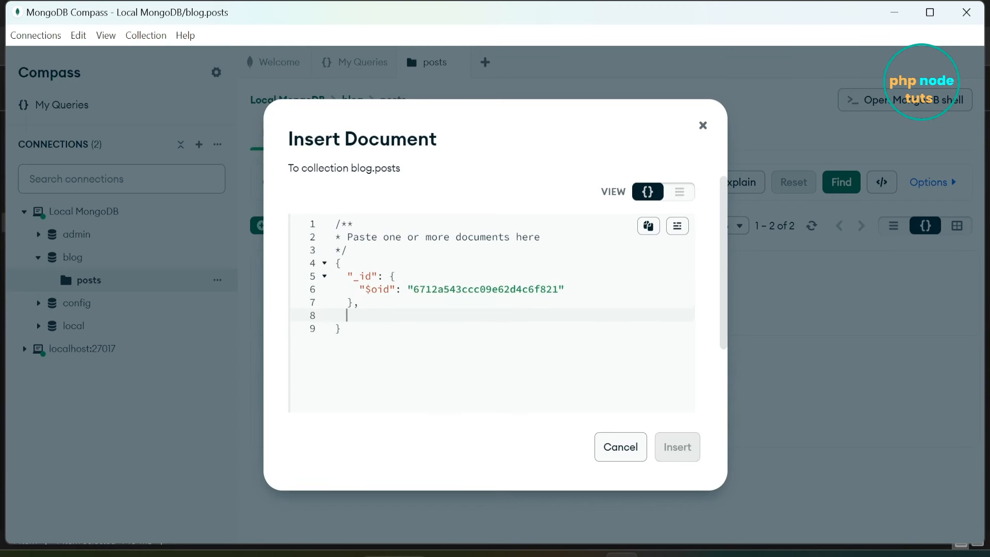
text("title" : "First Post Title",   "body" : "First Post Body",   "author" : "John Doe")
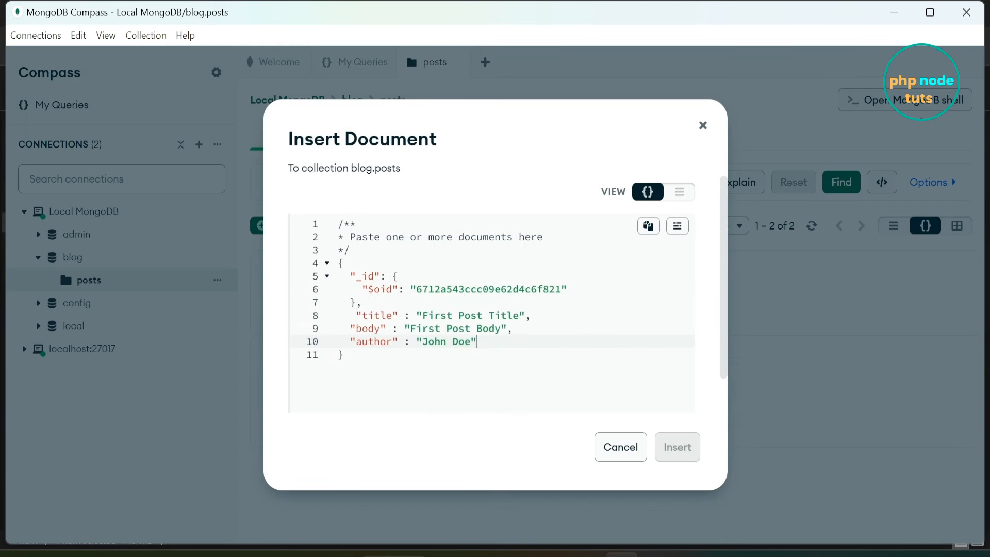
Set the third document's title to "Third Post Title" and its body to "Third Post Body".
drag(422, 315, 453, 315)
text(Third)
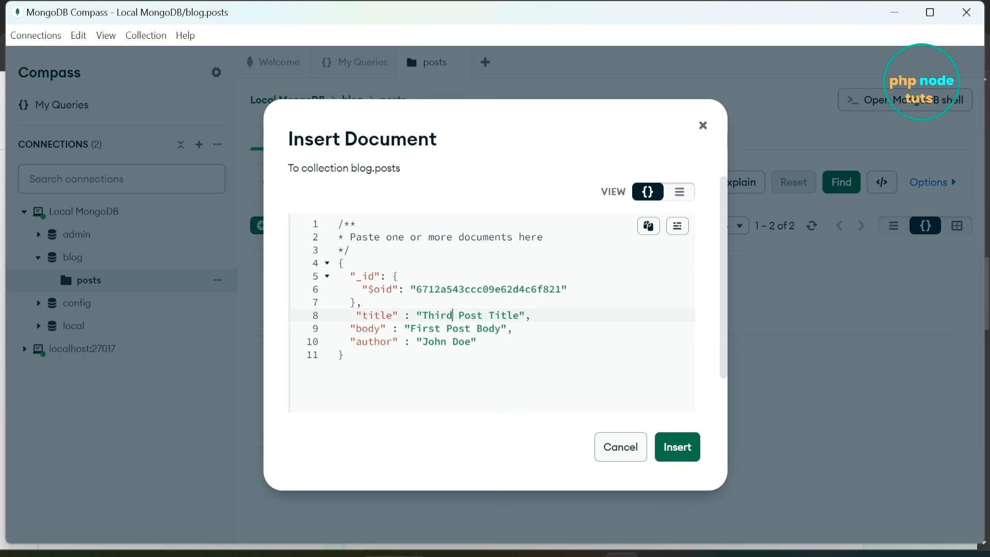
double_click(427, 328)
text(Third)
Replace the author value of the third document with a different full name.
double_click(462, 341)
key(BackSpace)
key(BackSpace)
key(BackSpace)
key(BackSpace)
key(BackSpace)
key(BackSpace)
text(Daniel Whi)
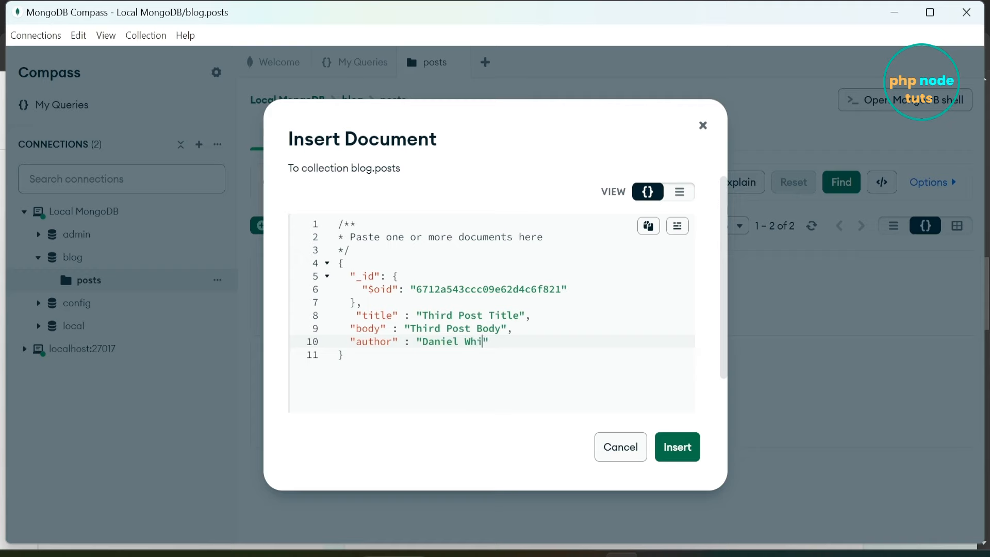
text(te)
Insert the third post into the posts collection and expand its _id.
click(676, 446)
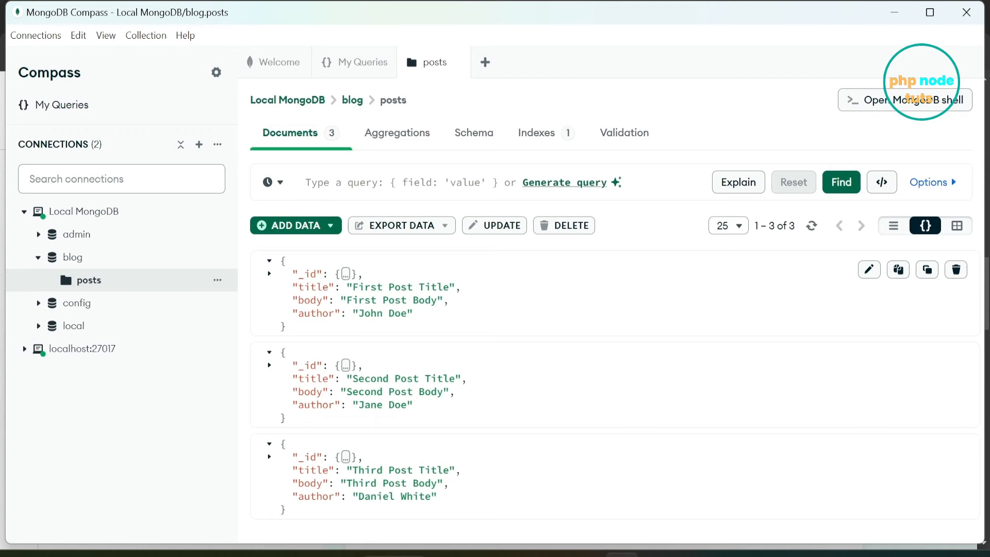
click(269, 456)
scroll(613, 396, down, 1)
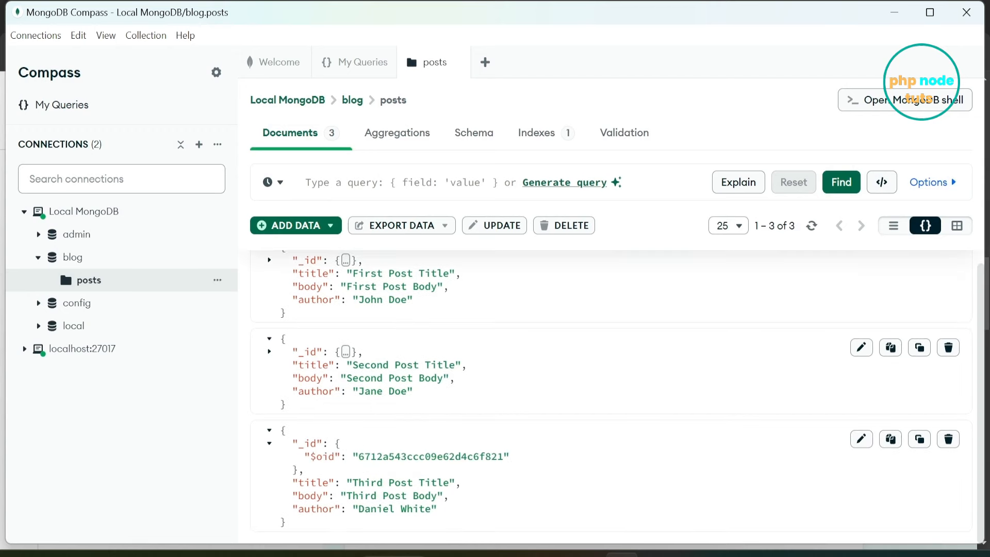
Export the full posts collection as a JSON file named blog.posts in the Softwares folder.
click(446, 227)
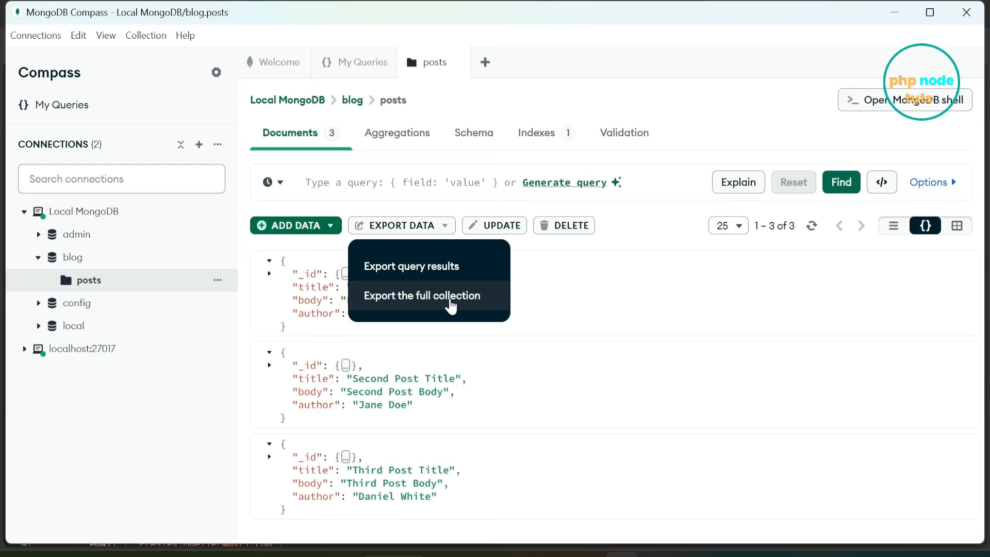
click(450, 305)
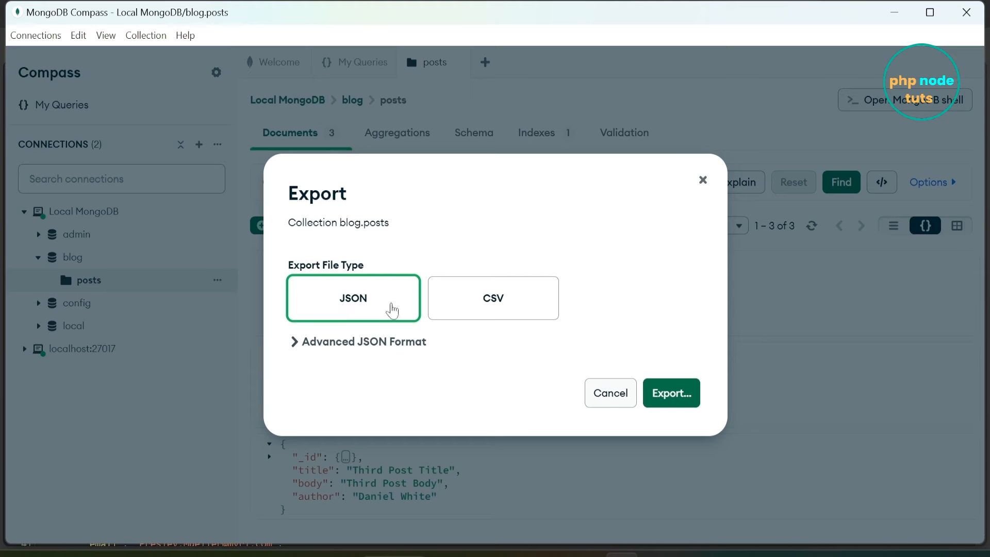
click(675, 395)
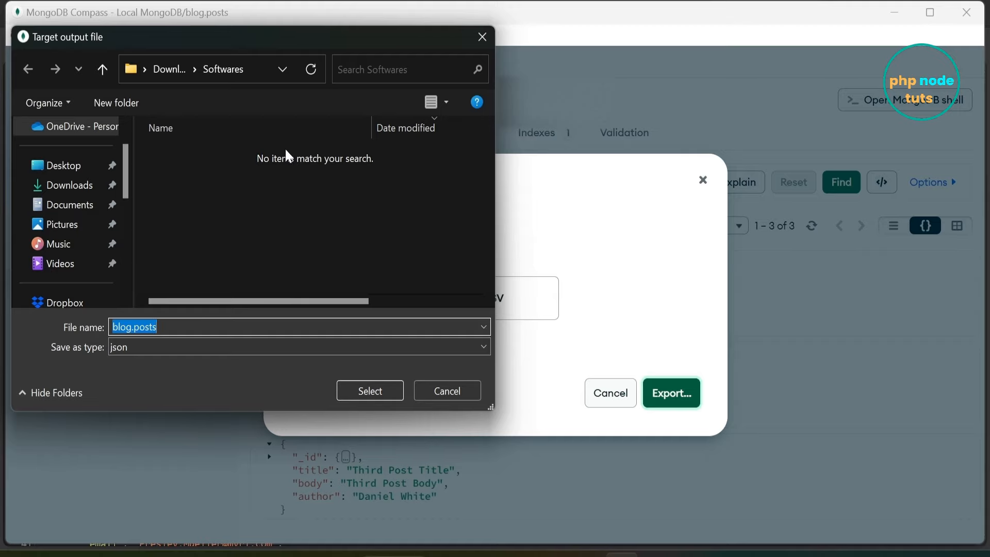
click(370, 390)
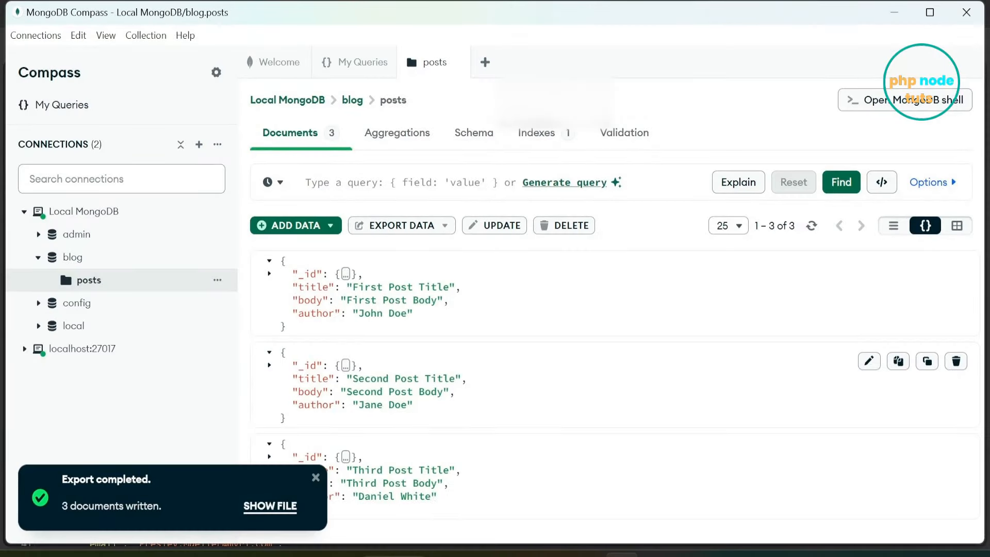
Open the exported blog.posts file from its folder in VS Code, review its documents, and close the folder window.
click(274, 506)
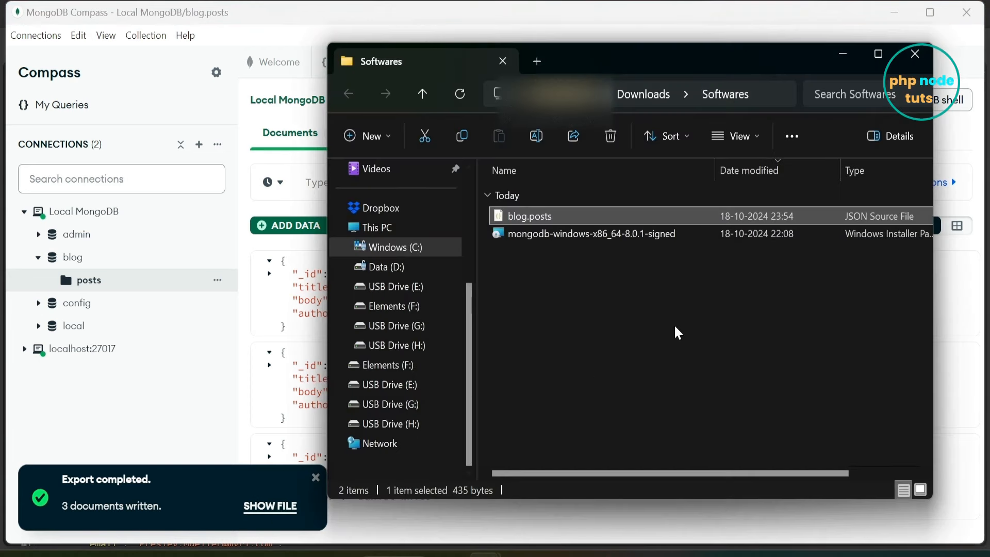
right_click(593, 219)
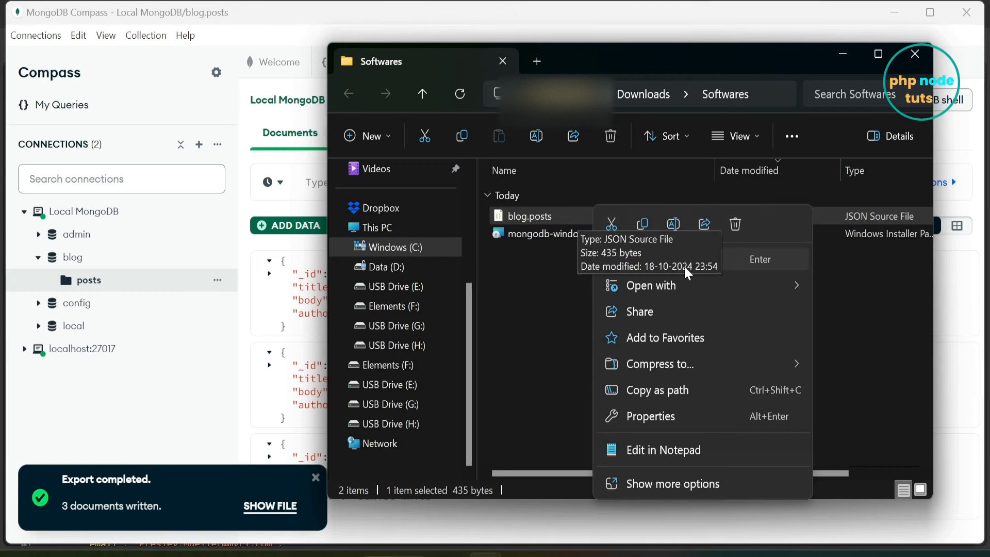
click(670, 262)
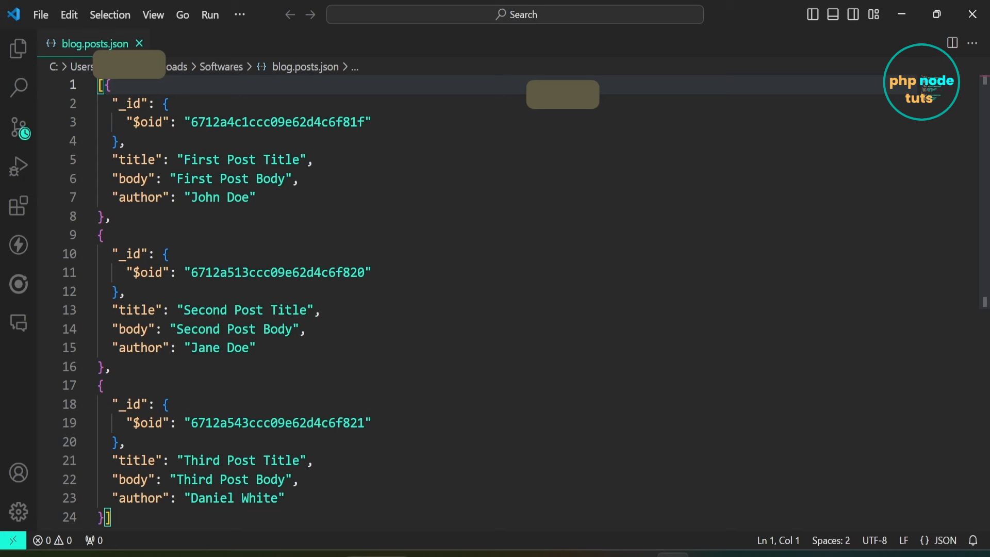
scroll(495, 288, down, 1)
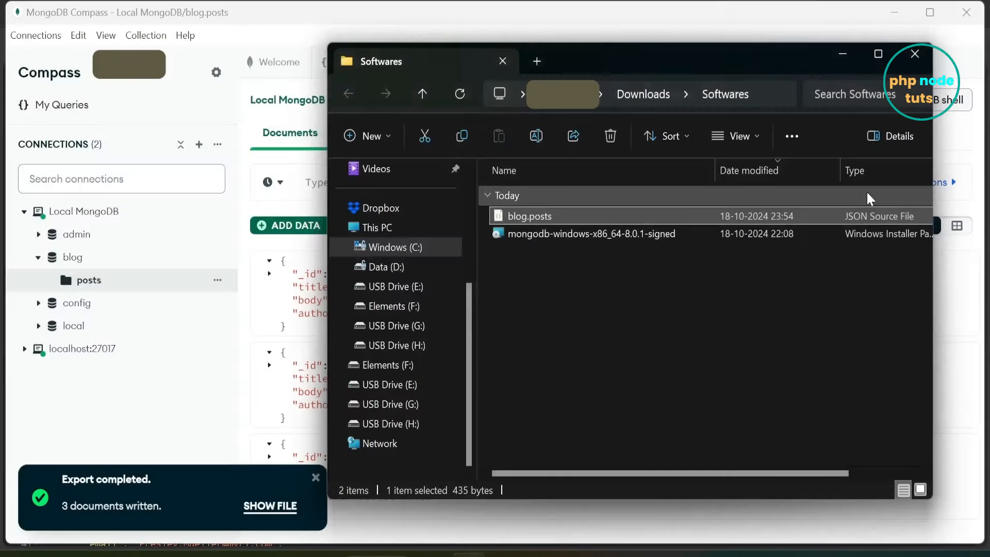
click(915, 54)
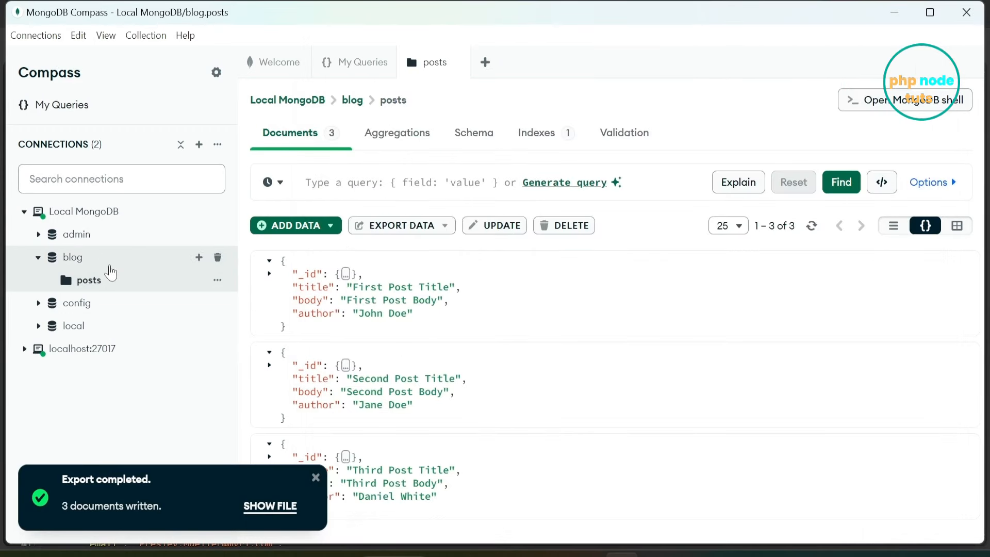
Create a collection named "comments" in the blog database.
click(199, 257)
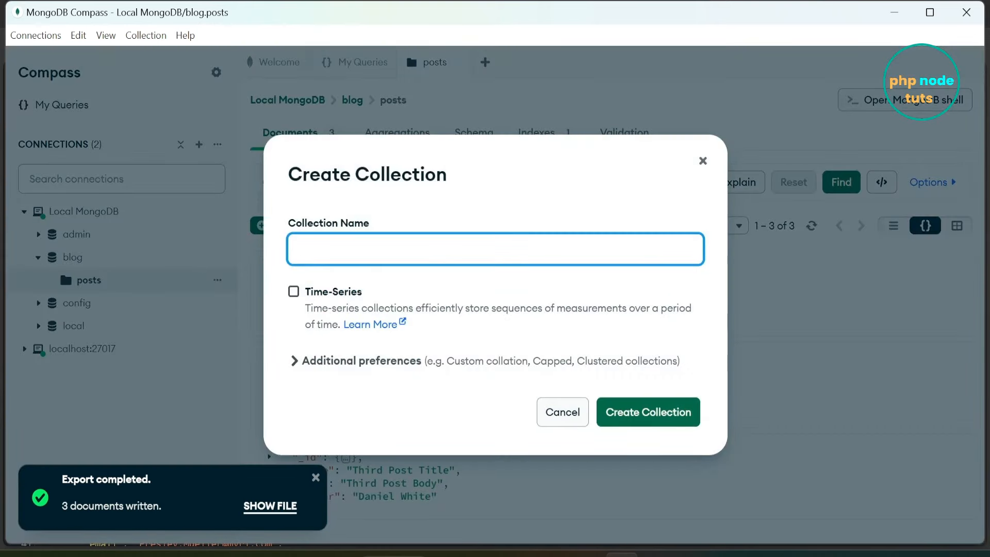
text(comments)
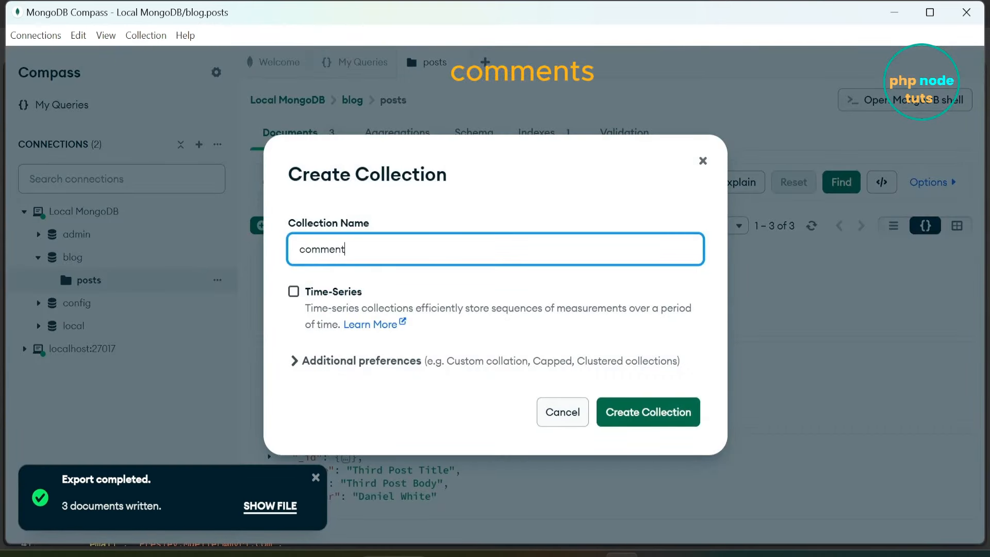
click(654, 415)
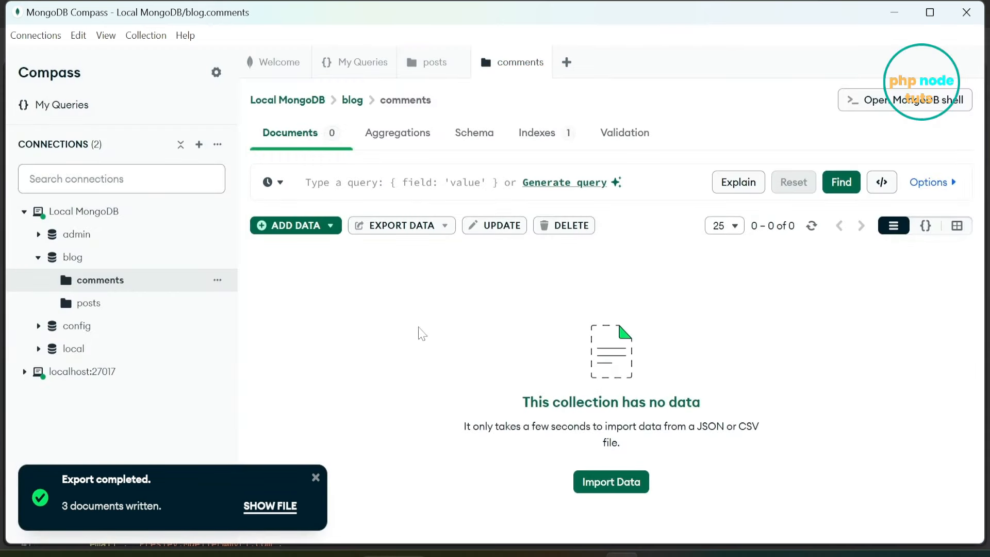
click(329, 226)
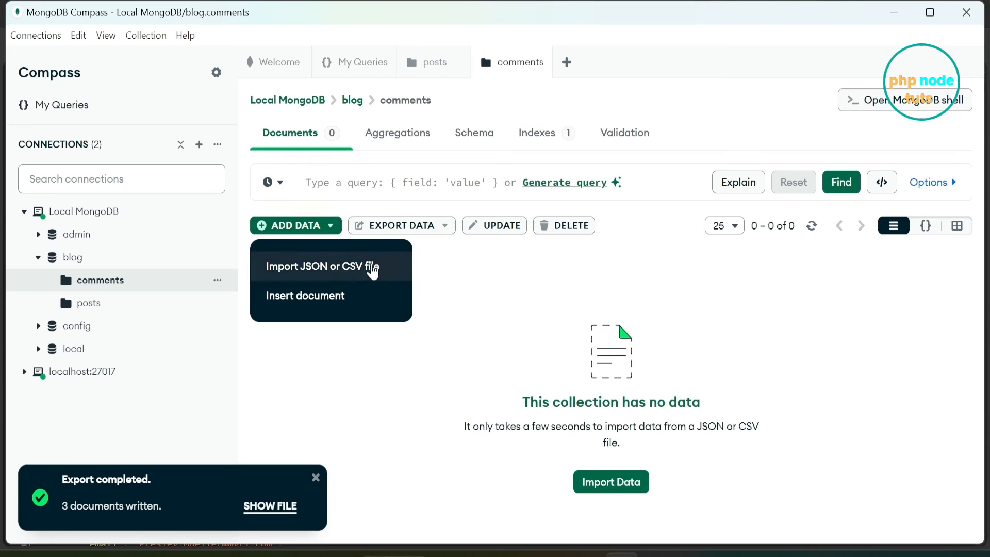
click(493, 298)
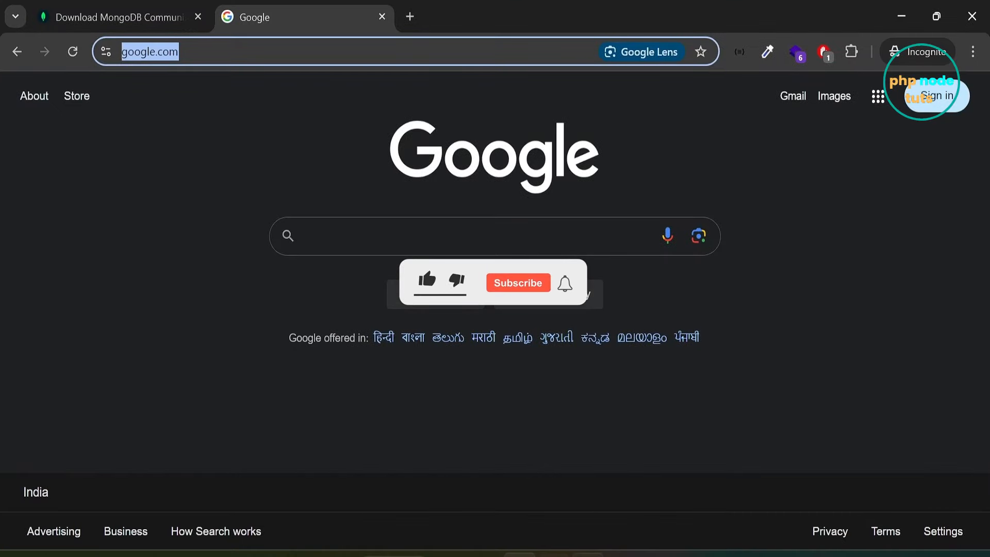
Search Google for "json placeholder api" and open the JSONPlaceholder - Free Fake REST API site.
click(413, 235)
text(json )
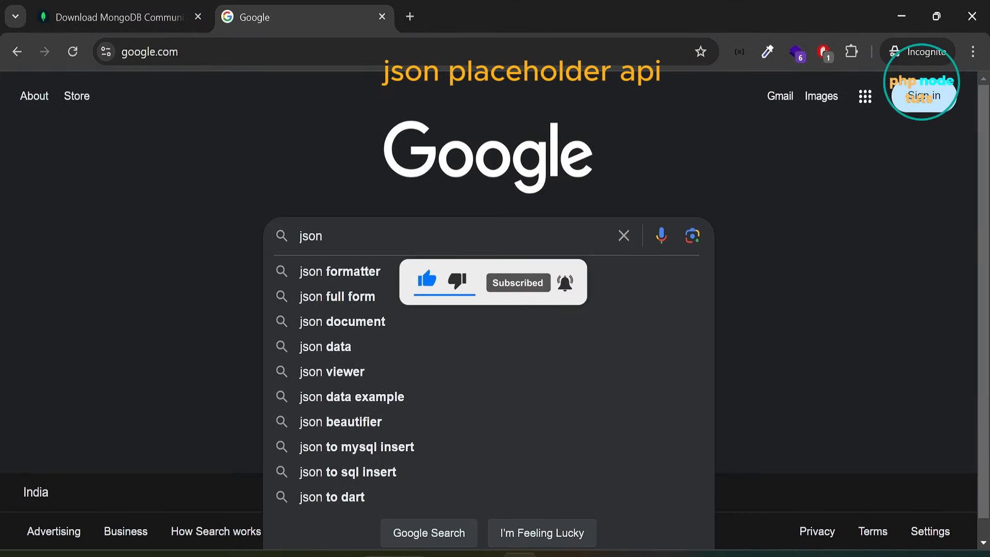
text(pl)
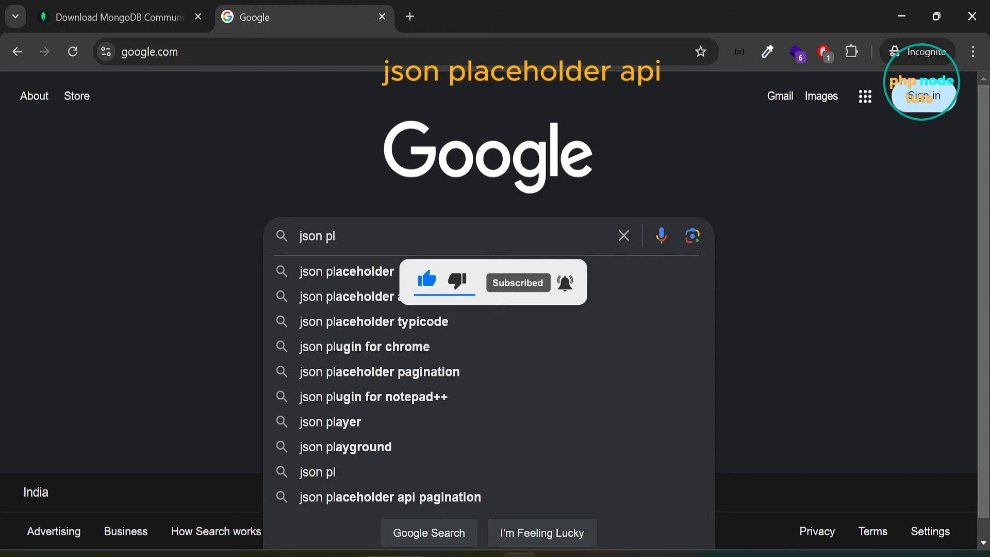
click(357, 296)
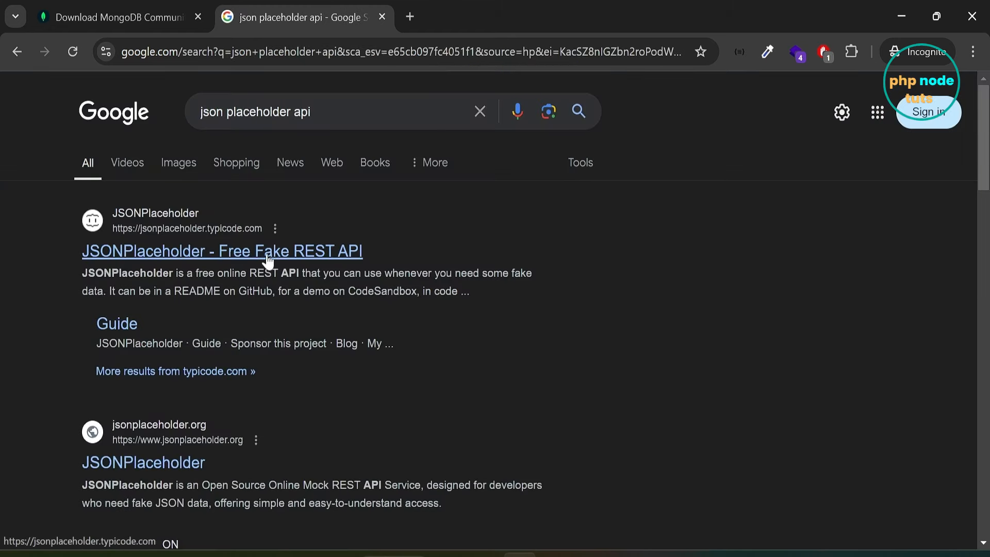
click(259, 258)
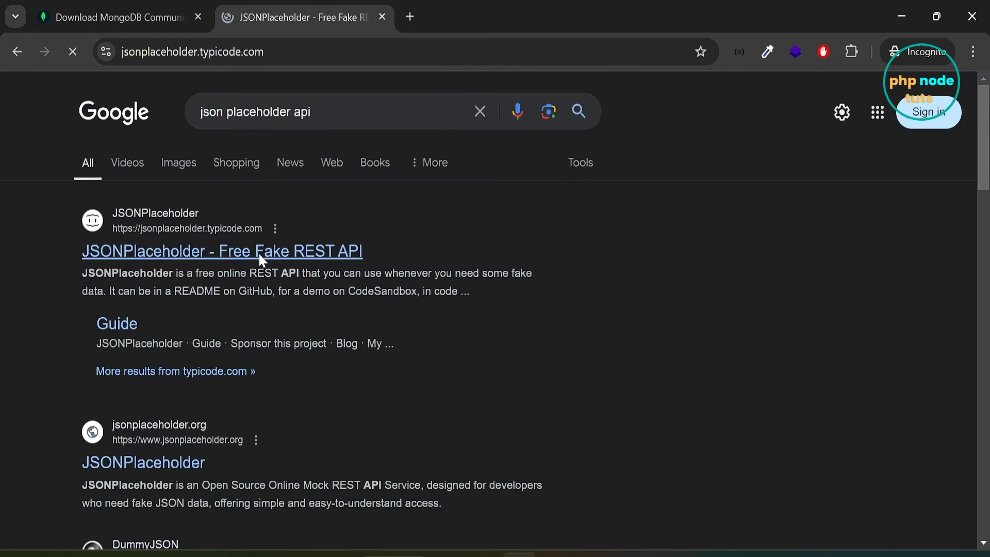
Open the /comments resource from the Resources list of the JSONPlaceholder site.
scroll(590, 268, down, 20)
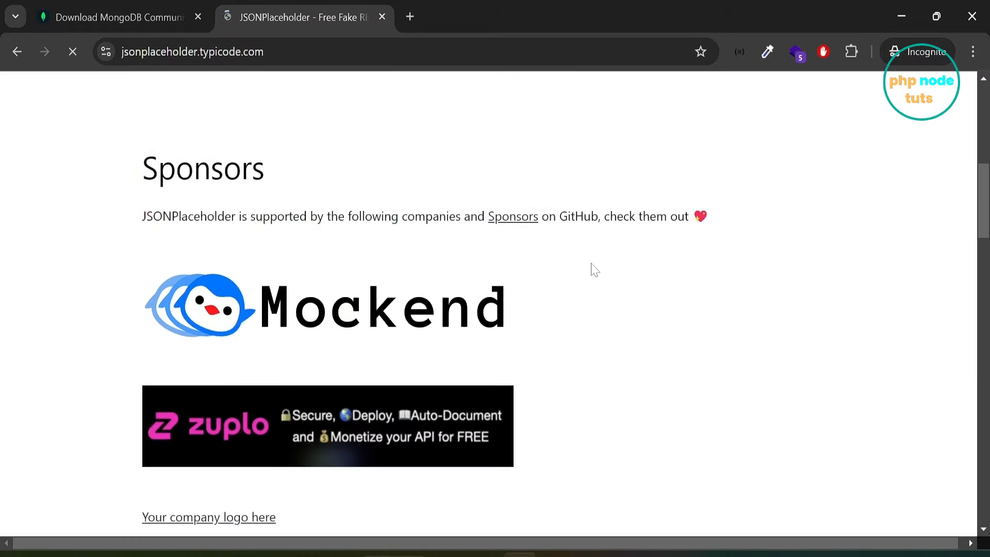
scroll(594, 264, down, 8)
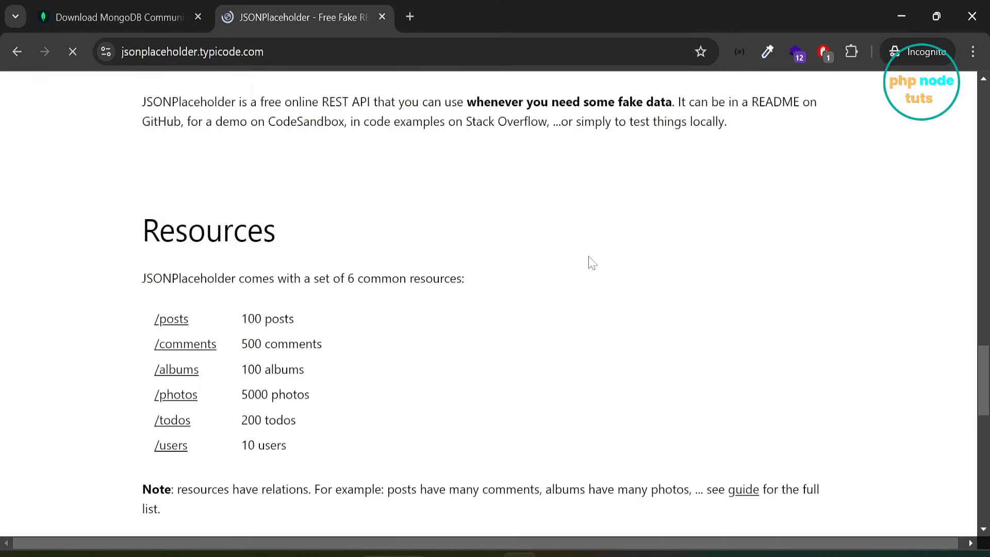
click(181, 344)
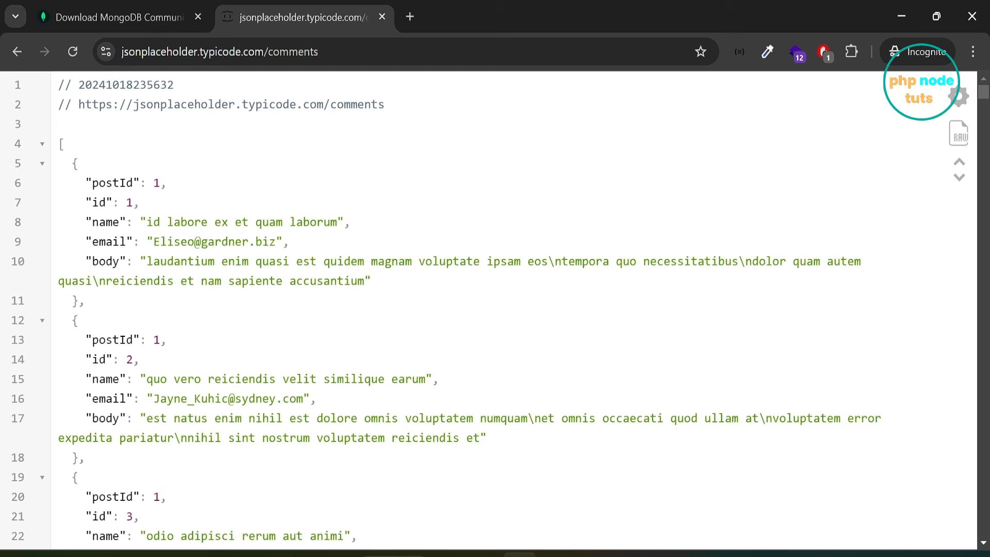
Look through the comments data and save it as a JSON file named "comments" in the Softwares folder.
scroll(495, 309, down, 2)
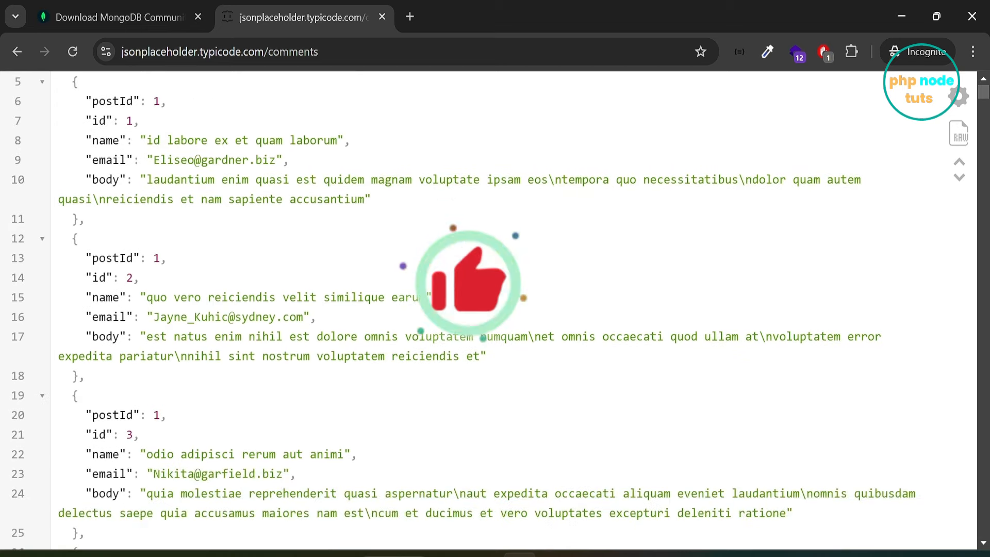
scroll(494, 309, down, 3)
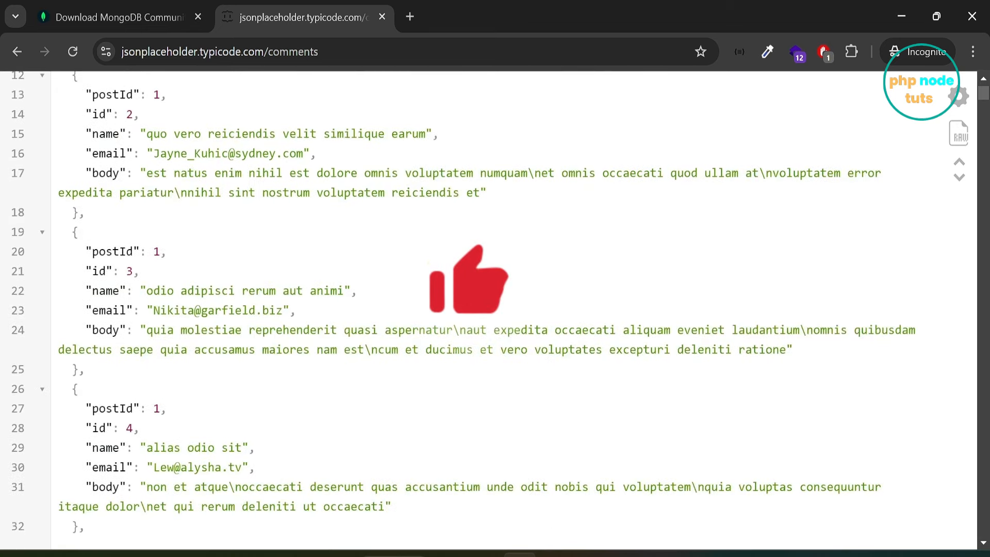
key(ctrl+s)
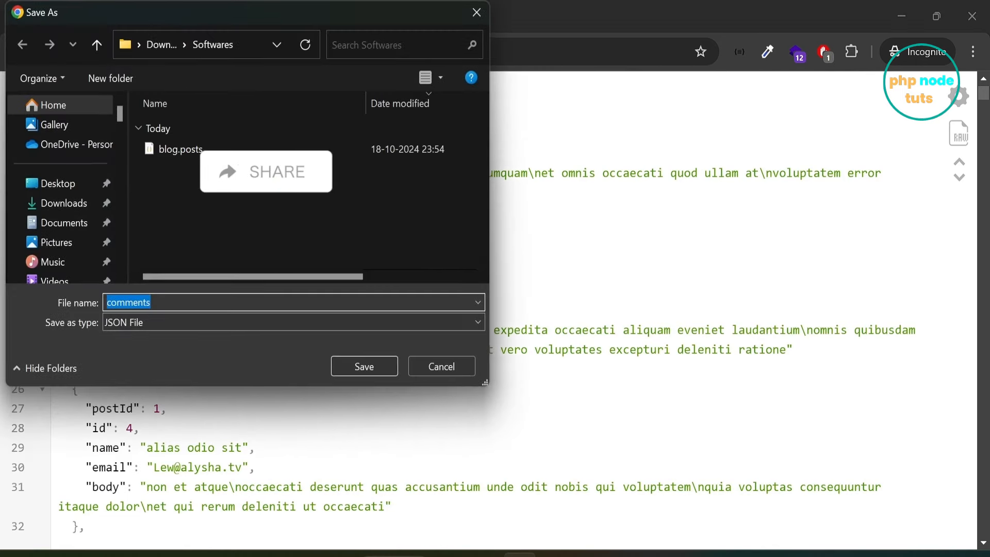
click(373, 363)
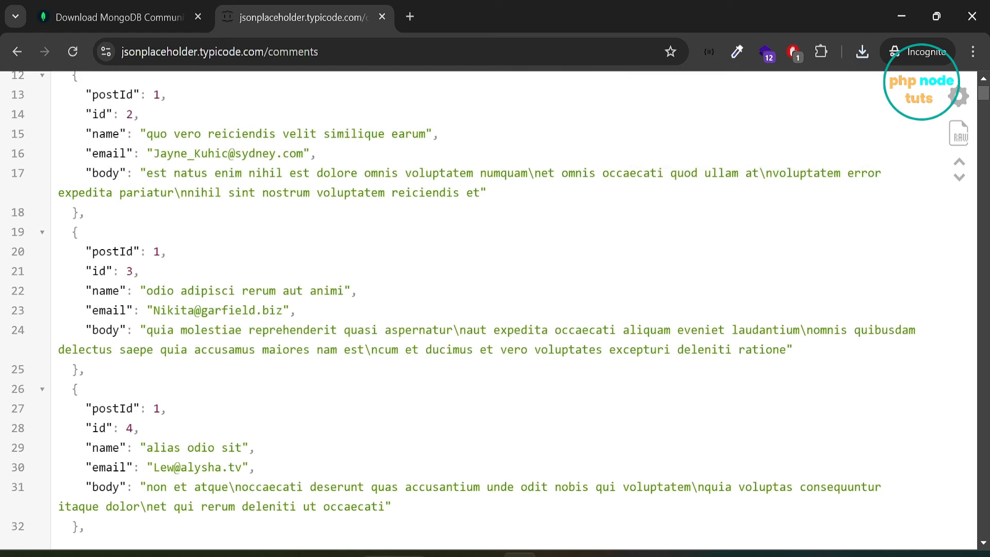
Switch to MongoDB Compass and import comments.json from the Softwares folder into the blog database's comments collection.
click(622, 555)
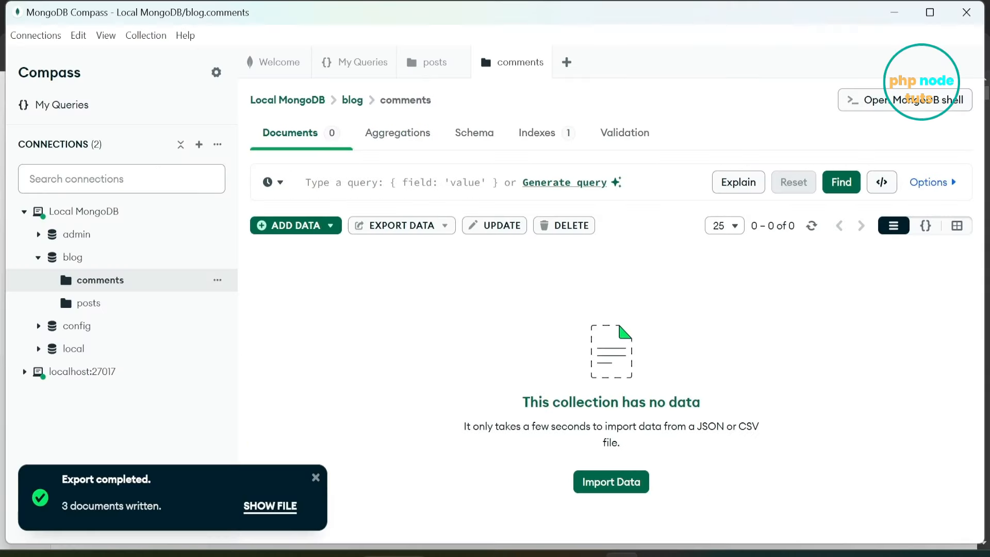
click(316, 478)
click(330, 227)
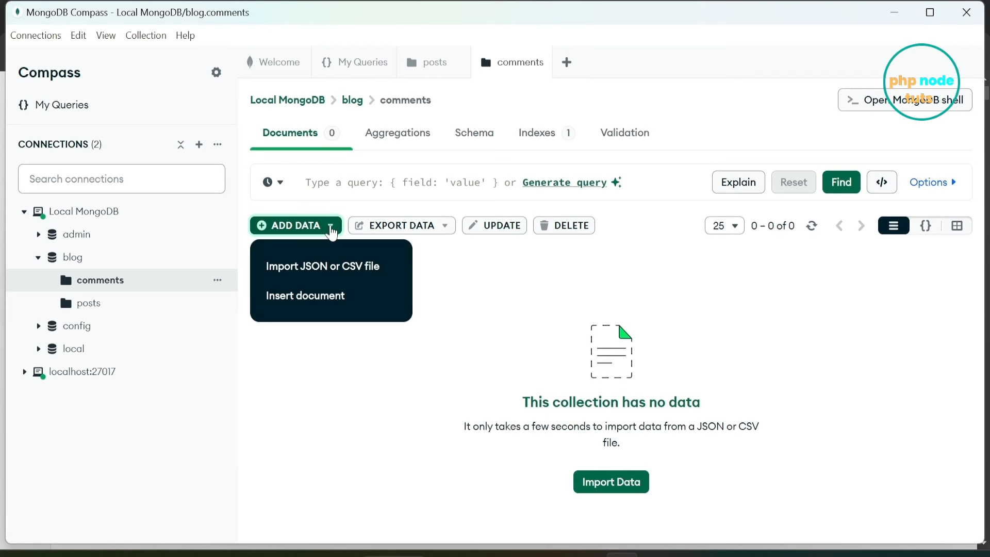
click(329, 273)
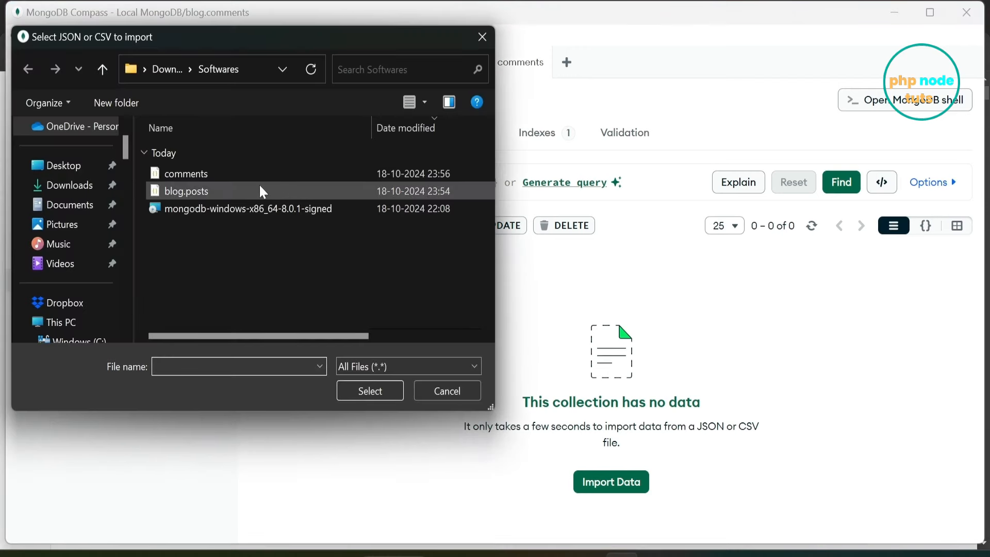
click(252, 172)
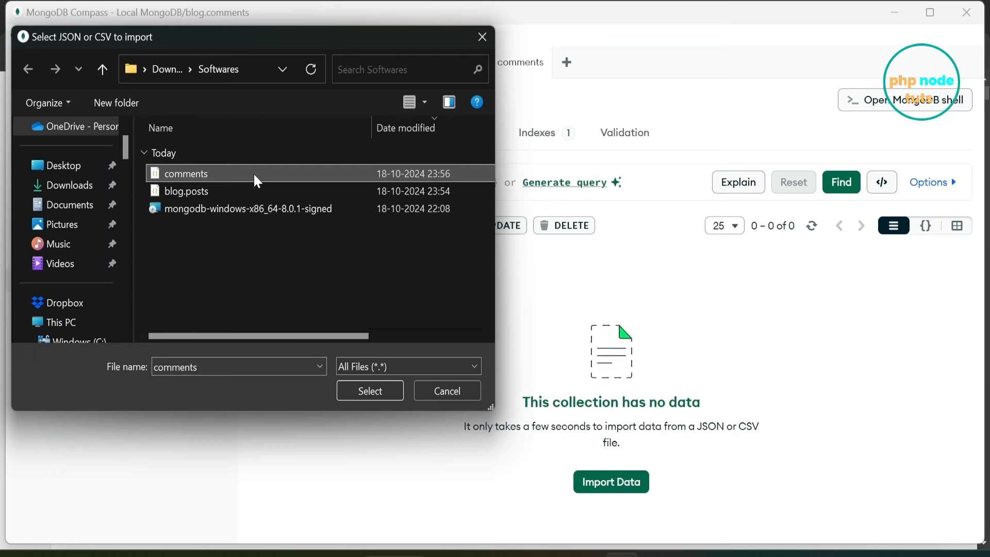
click(375, 391)
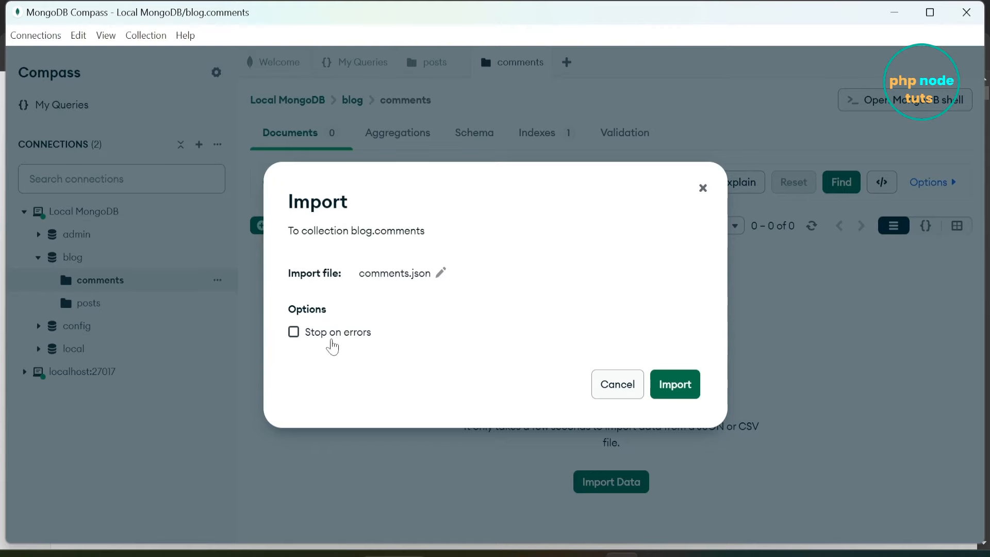
click(671, 384)
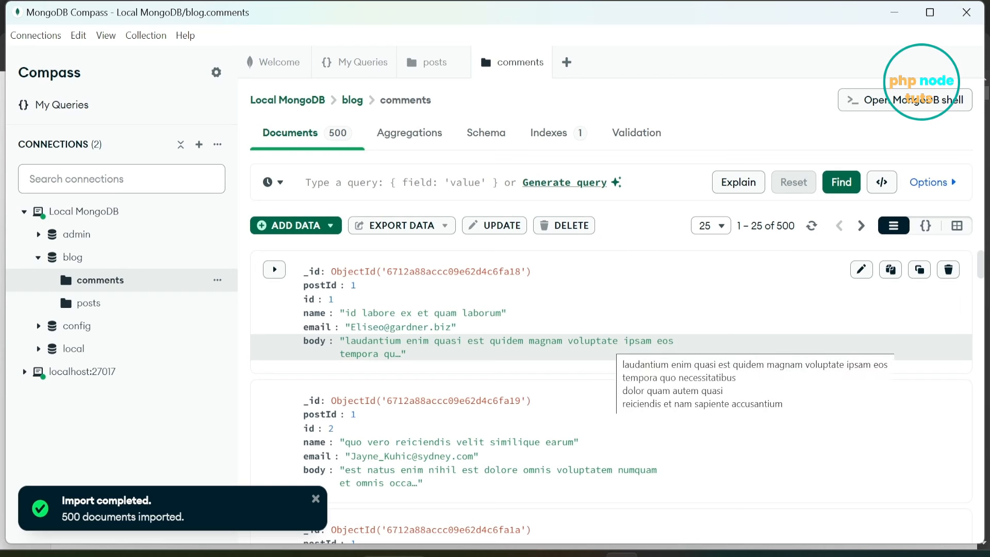
Review the imported comments documents and page forward to documents 76–100.
scroll(614, 346, down, 3)
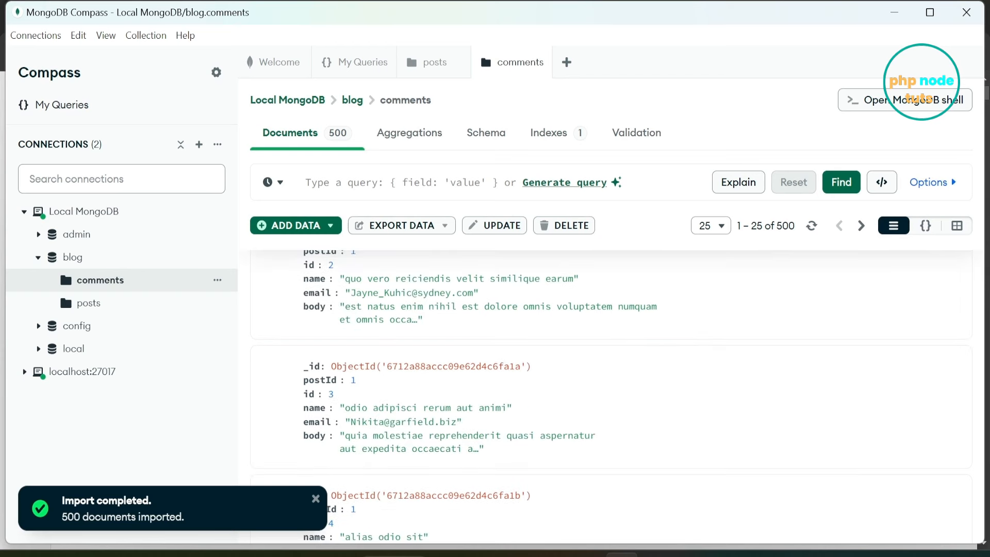
scroll(741, 340, down, 20)
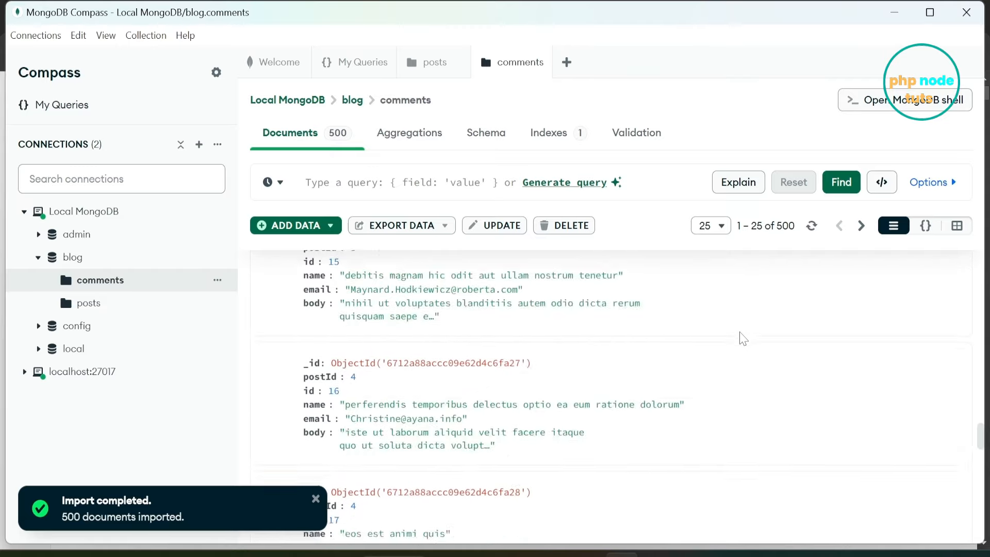
scroll(742, 338, down, 15)
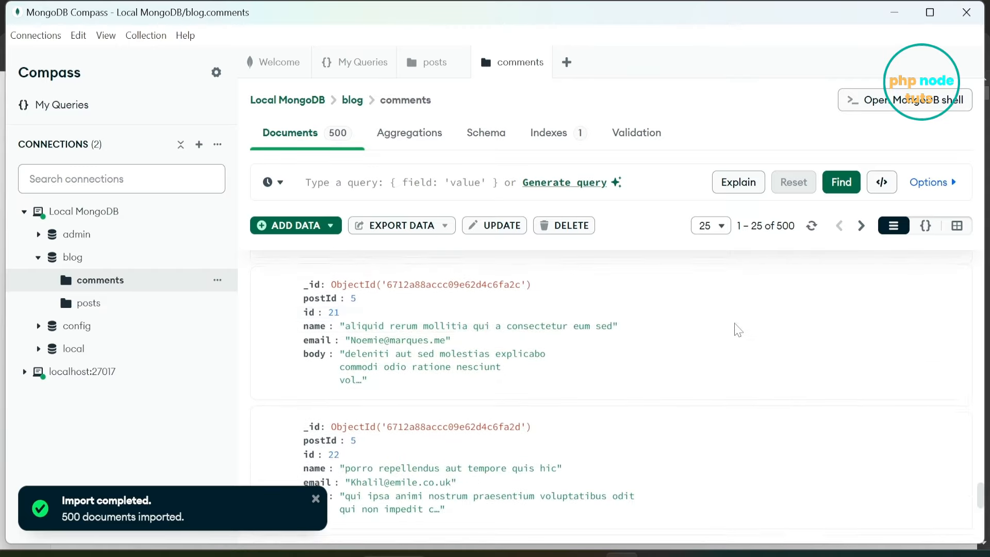
scroll(736, 326, down, 8)
drag(981, 523, 984, 244)
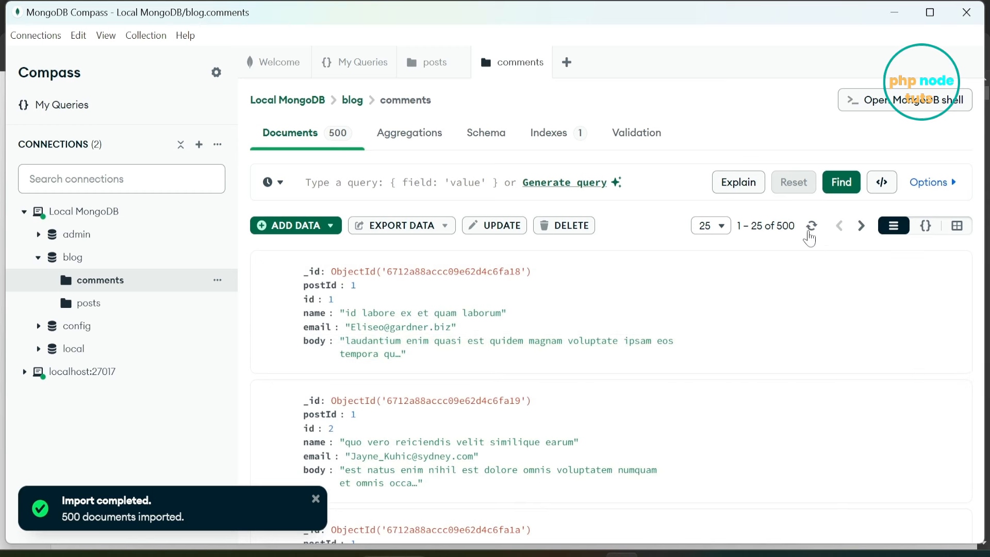
click(861, 225)
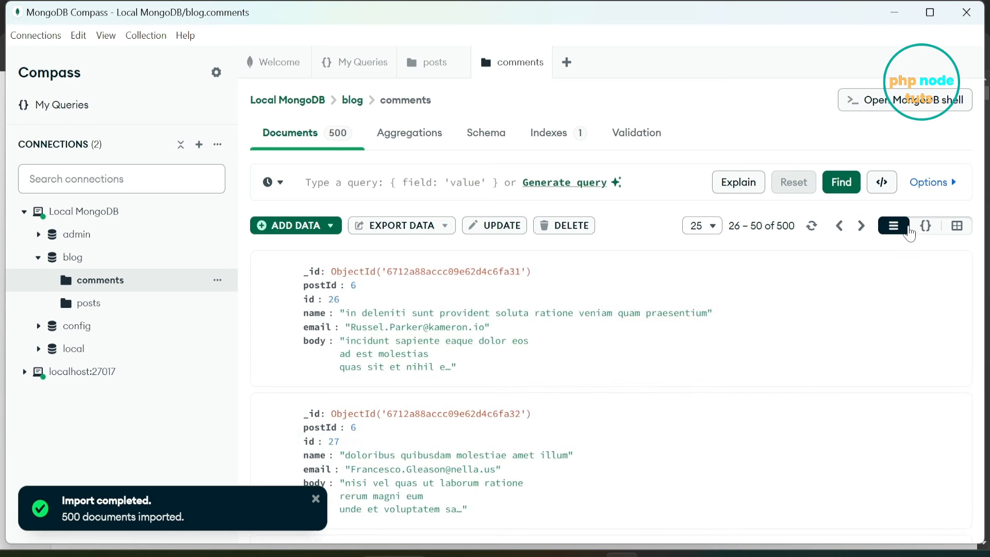
click(860, 225)
click(860, 226)
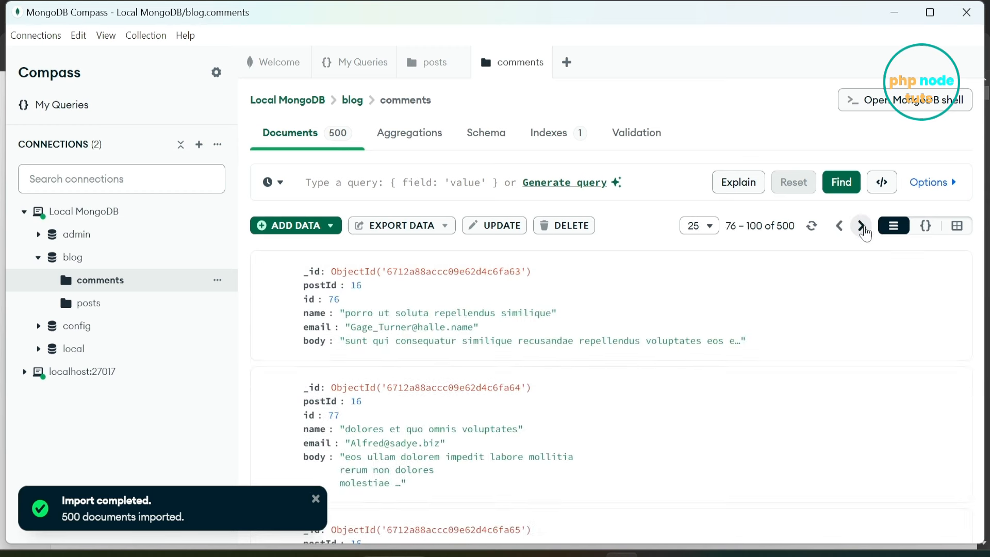
Remove the last two characters from the body of the comment with id 77, save it, and delete that document.
click(861, 387)
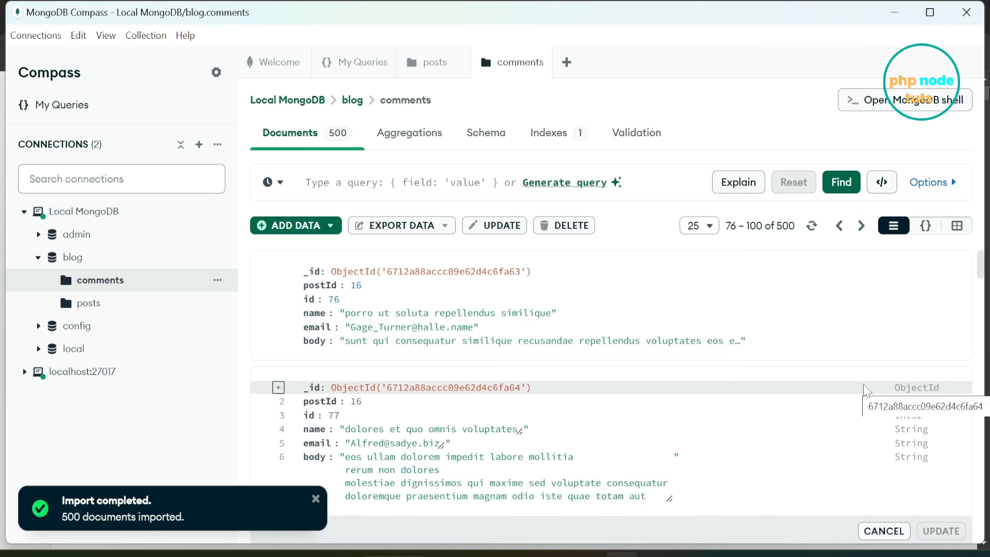
scroll(732, 410, down, 2)
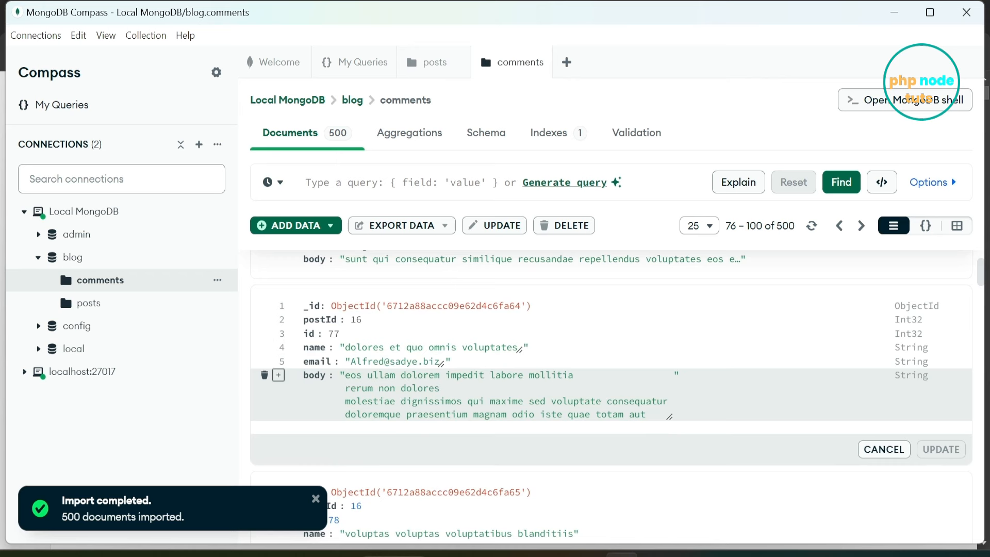
click(662, 415)
key(BackSpace)
key(BackSpace)
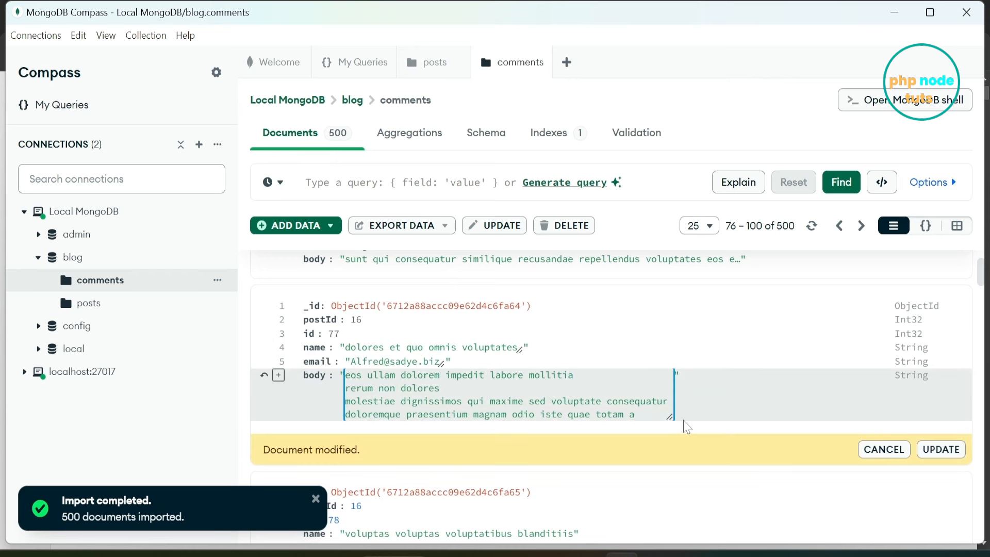
click(941, 449)
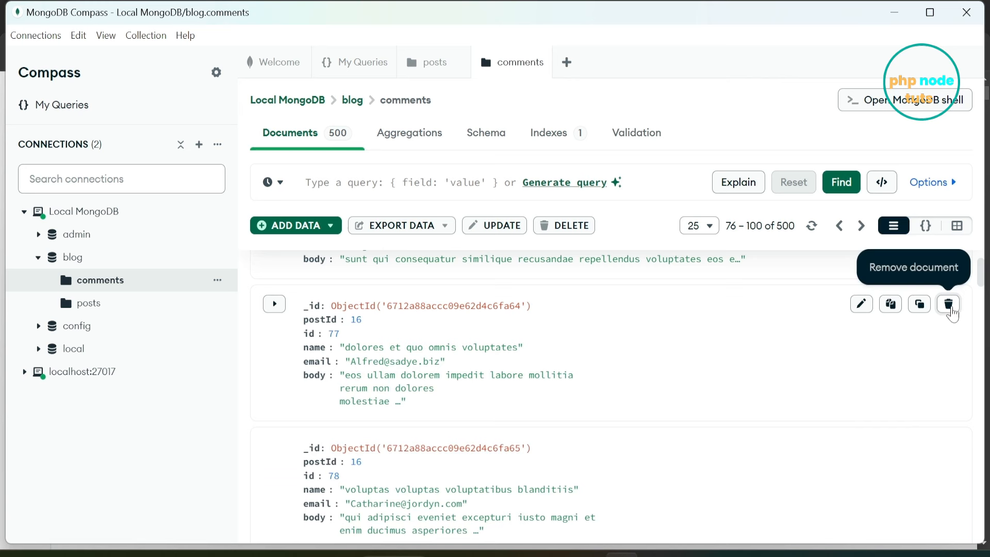
click(949, 305)
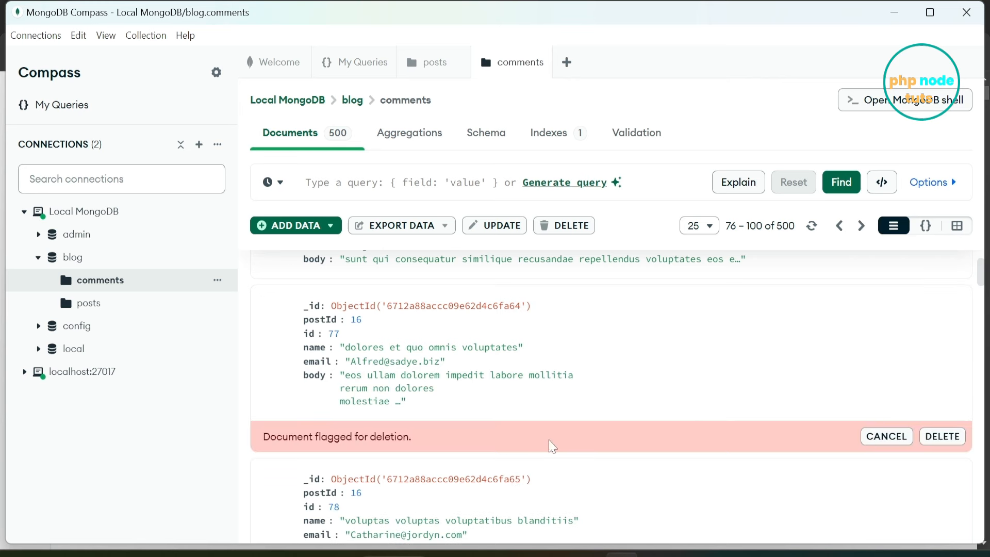
click(942, 436)
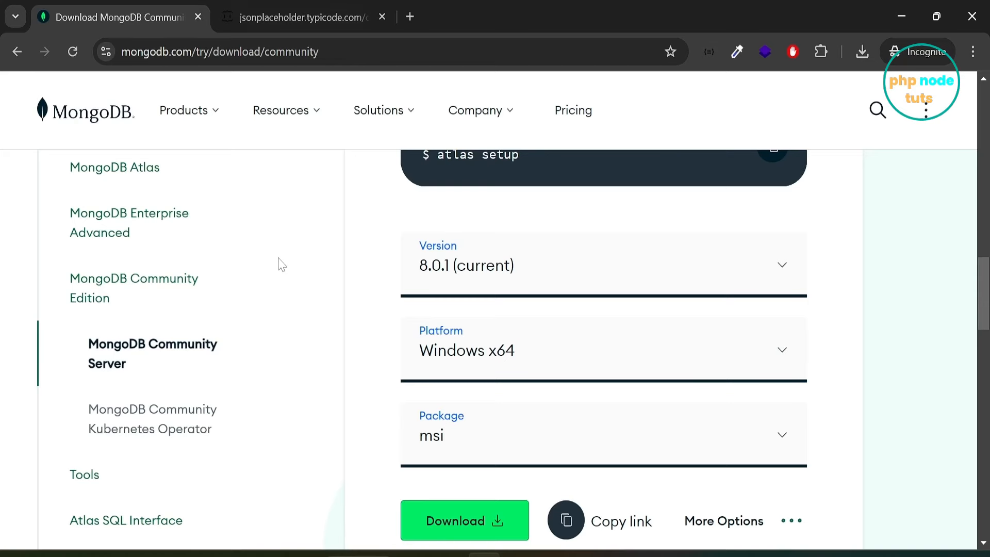
Open the MongoDB Shell download page from the Tools section of the MongoDB download site.
scroll(170, 327, down, 2)
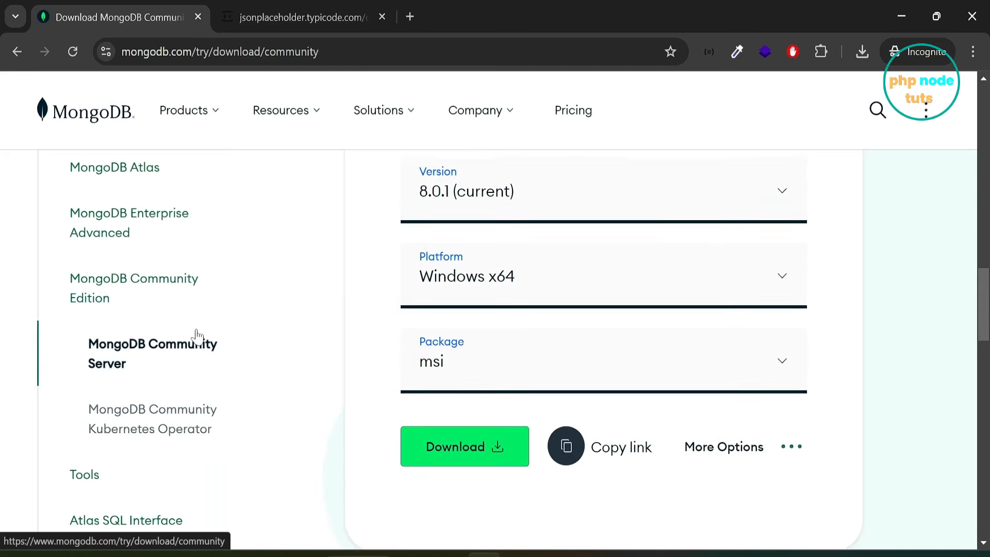
click(102, 475)
scroll(254, 374, down, 2)
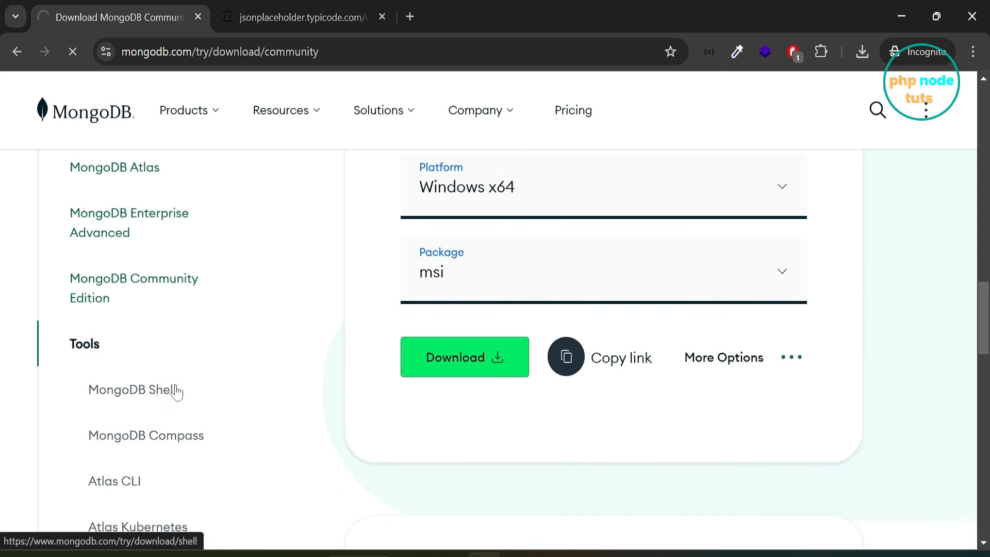
click(150, 393)
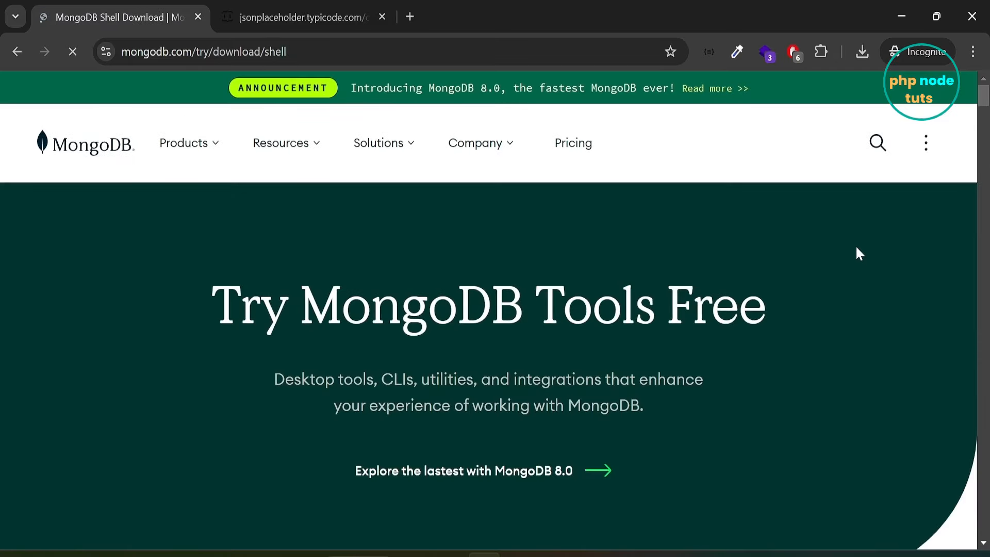
Download MongoDB Shell 2.3.2 for Windows x64 (10+) as a zip package and save it in the Softwares folder.
scroll(855, 245, down, 5)
scroll(852, 249, down, 8)
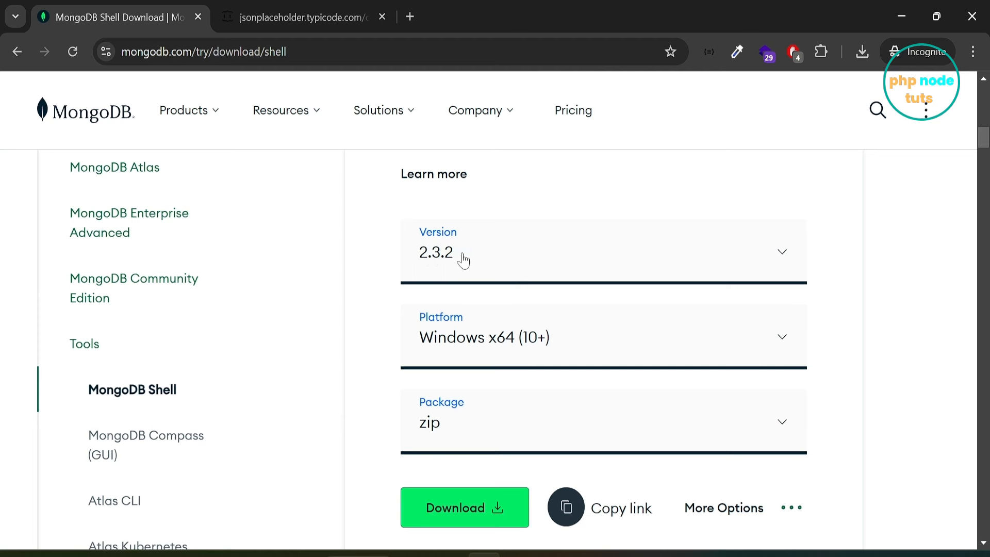
click(779, 357)
click(872, 366)
click(778, 419)
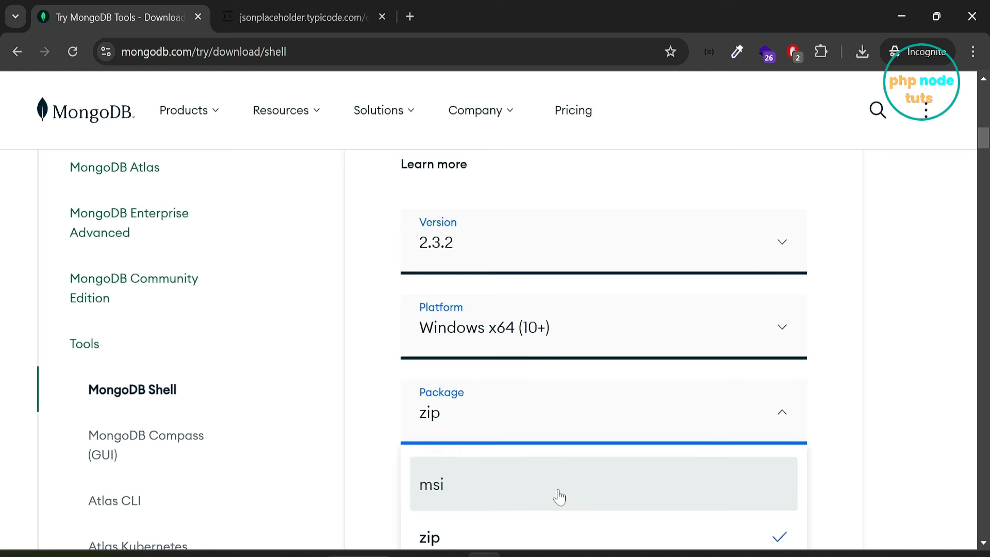
scroll(572, 419, down, 3)
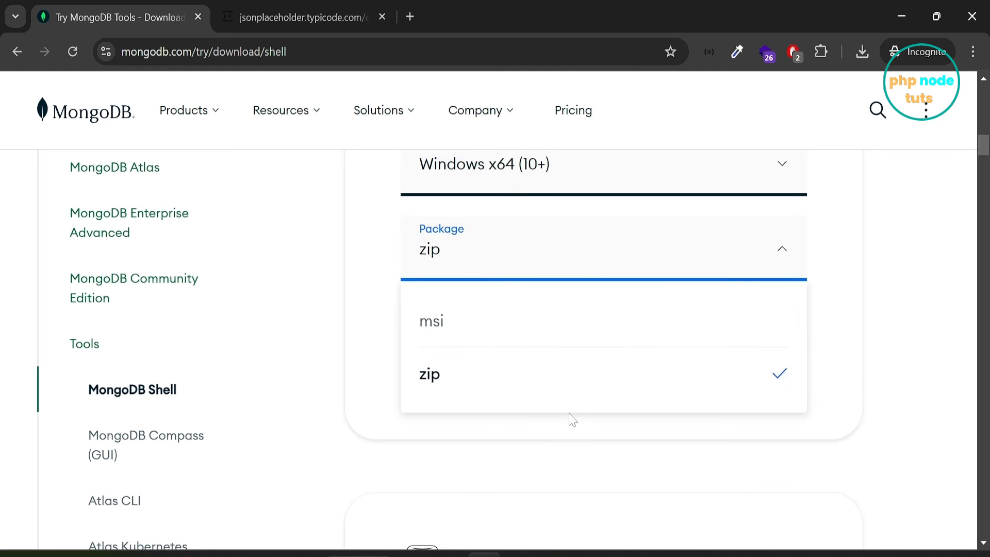
click(533, 387)
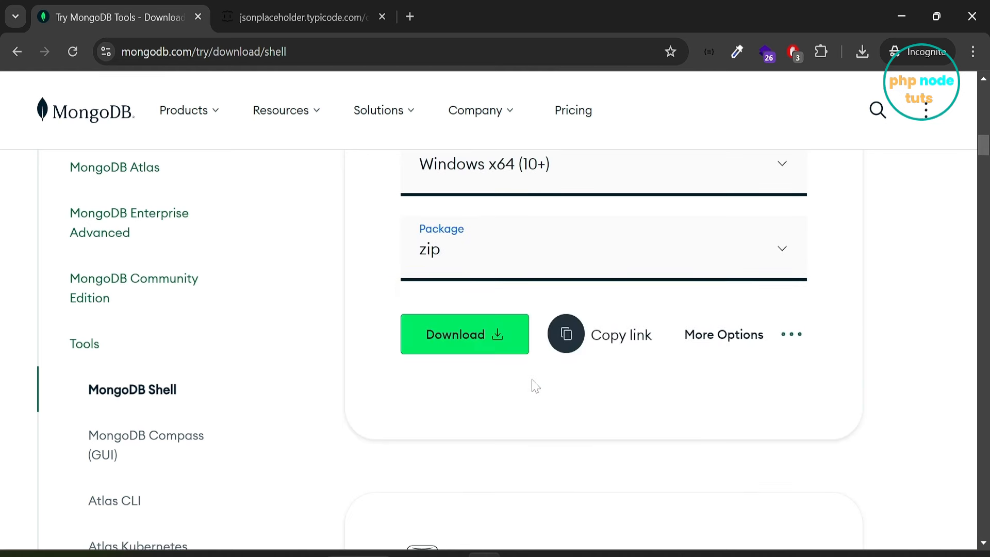
scroll(846, 303, up, 1)
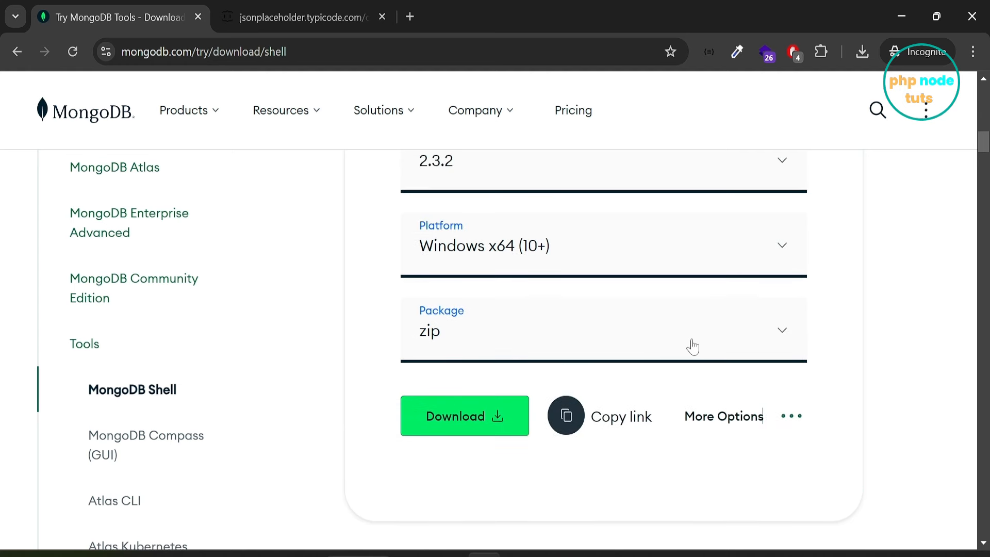
click(473, 417)
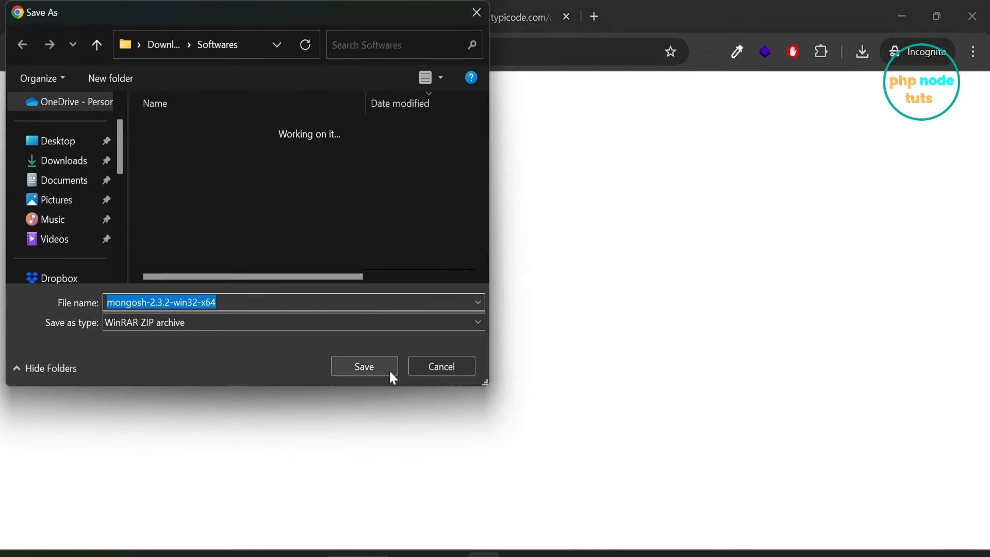
click(376, 371)
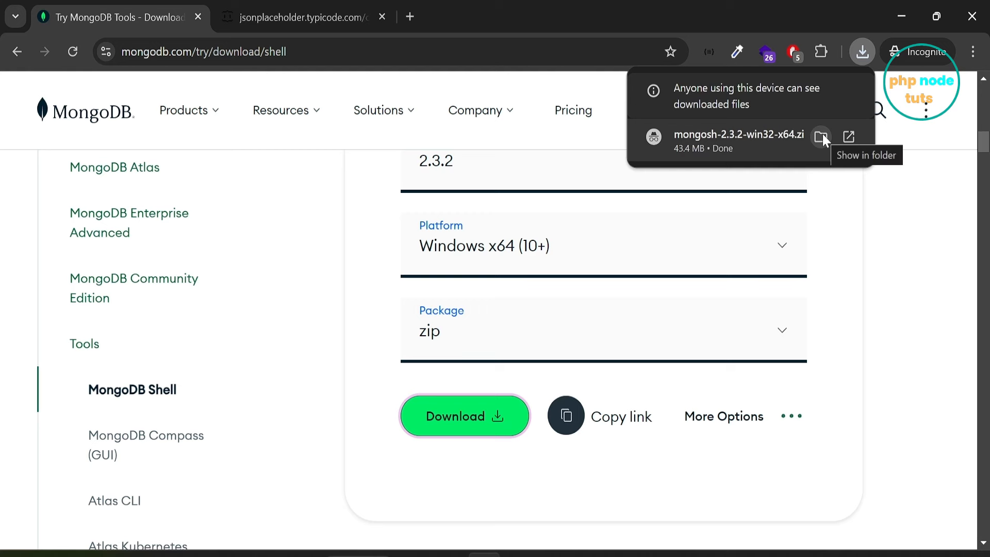
Show the downloaded mongosh-2.3.2-win32-x64 archive in its folder and extract it with WinRAR into a subfolder of the same name.
click(822, 135)
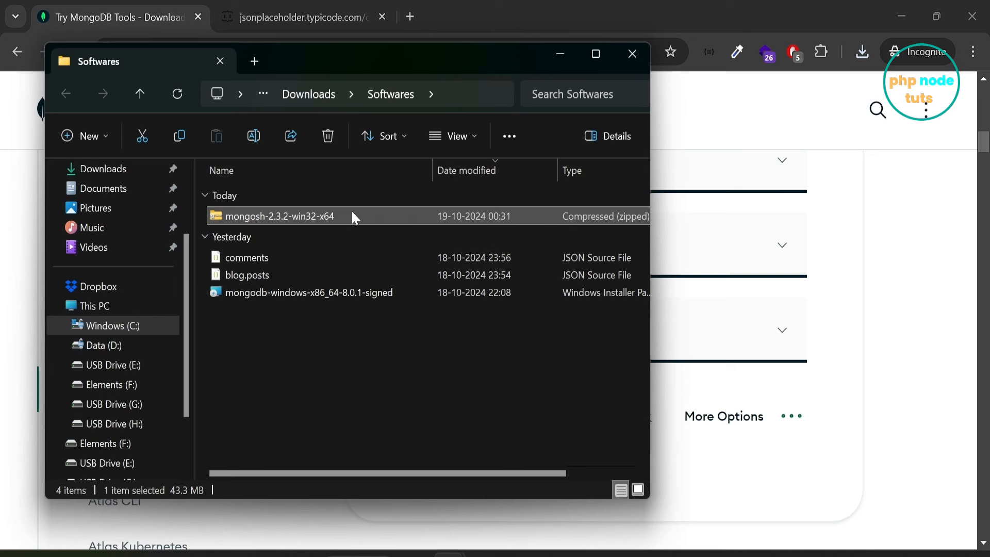
right_click(353, 217)
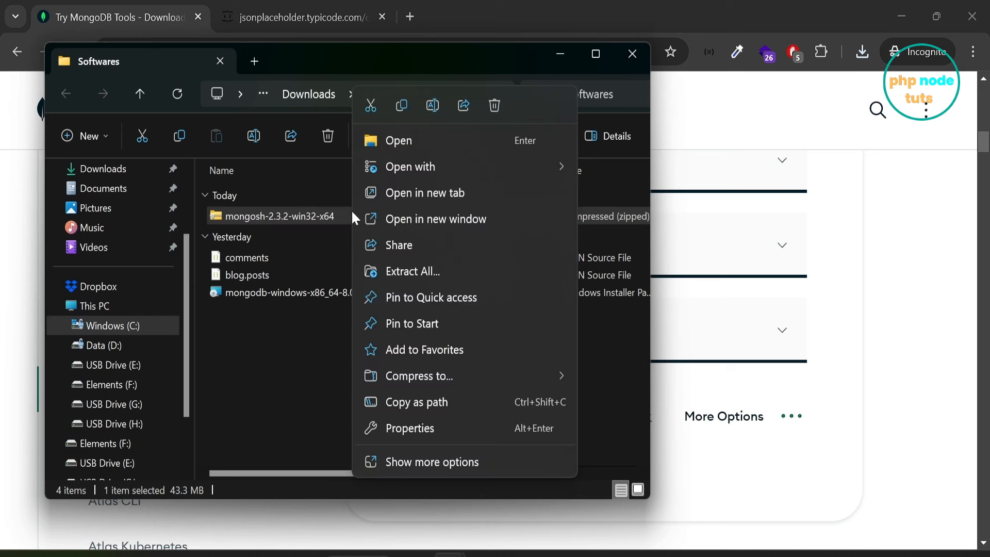
click(454, 461)
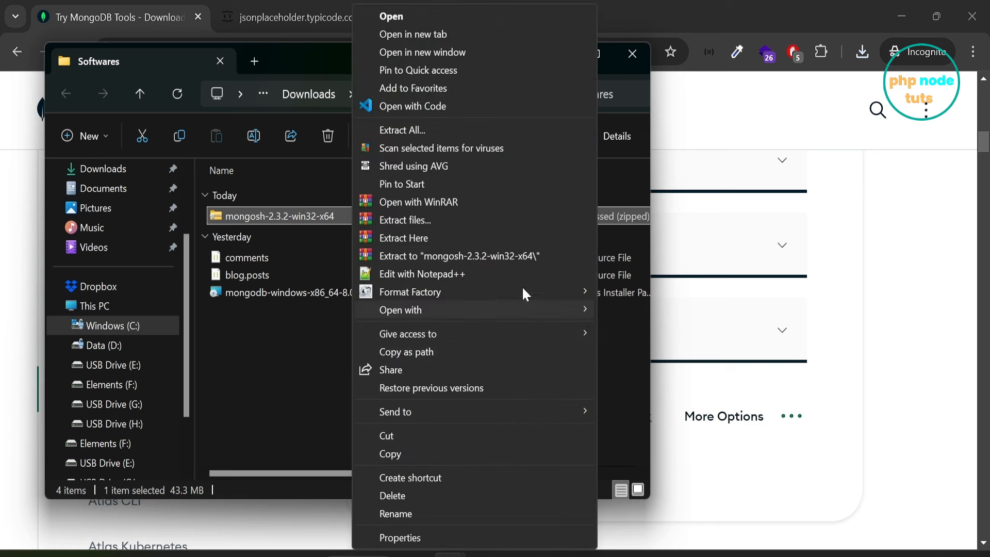
click(432, 255)
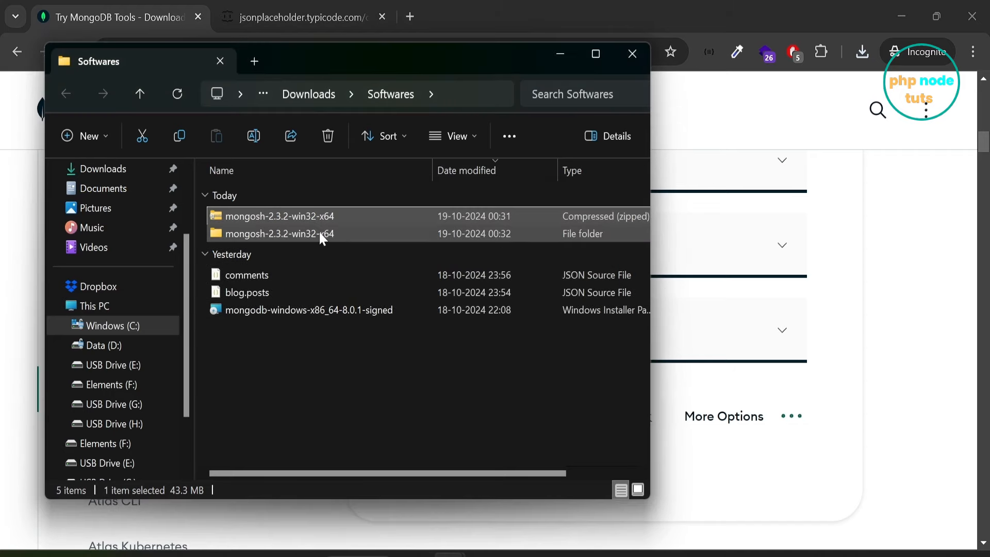
Open the extracted mongosh-2.3.2-win32-x64 folder and copy the folder of the same name inside it.
double_click(320, 234)
right_click(300, 218)
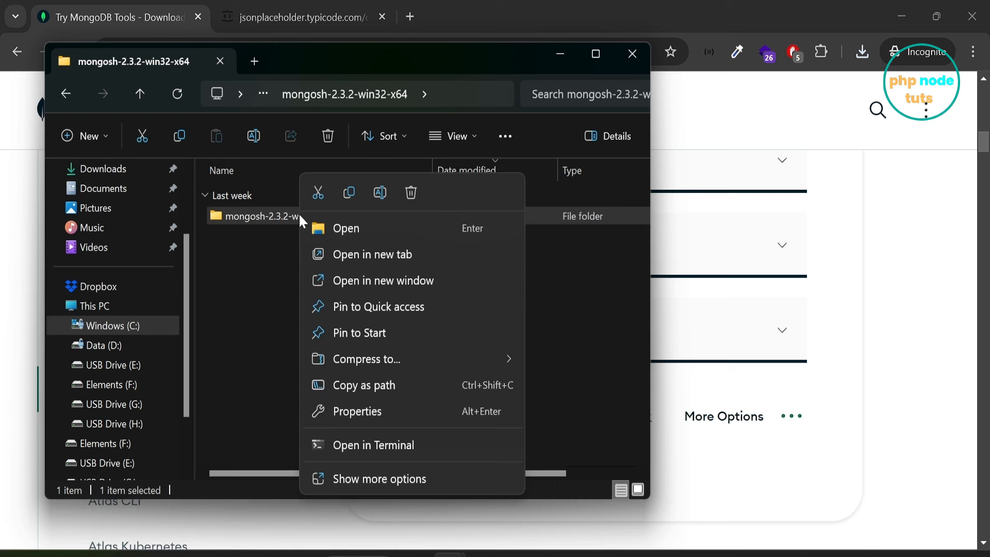
click(349, 194)
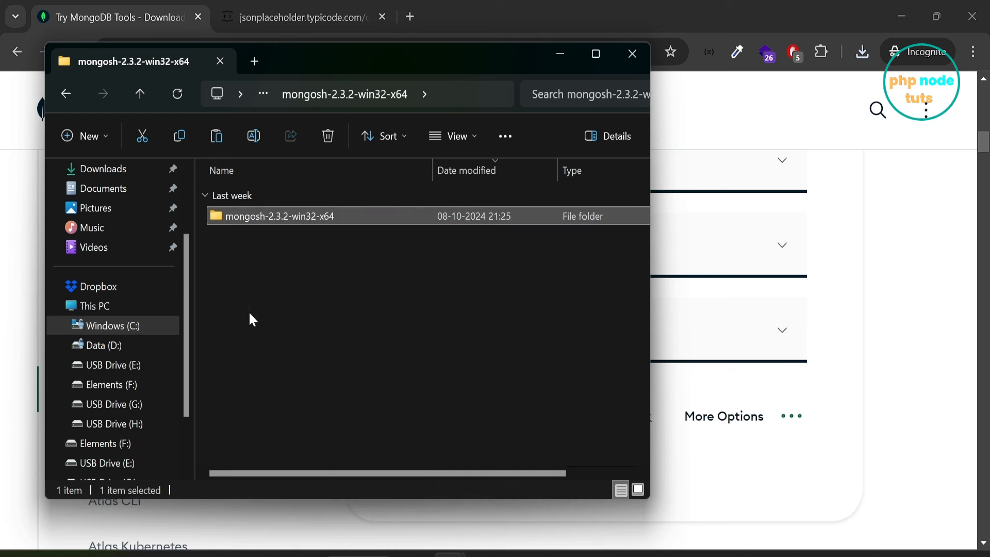
Paste the copied mongosh folder into C:\Program Files\MongoDB, granting administrator permission.
click(137, 330)
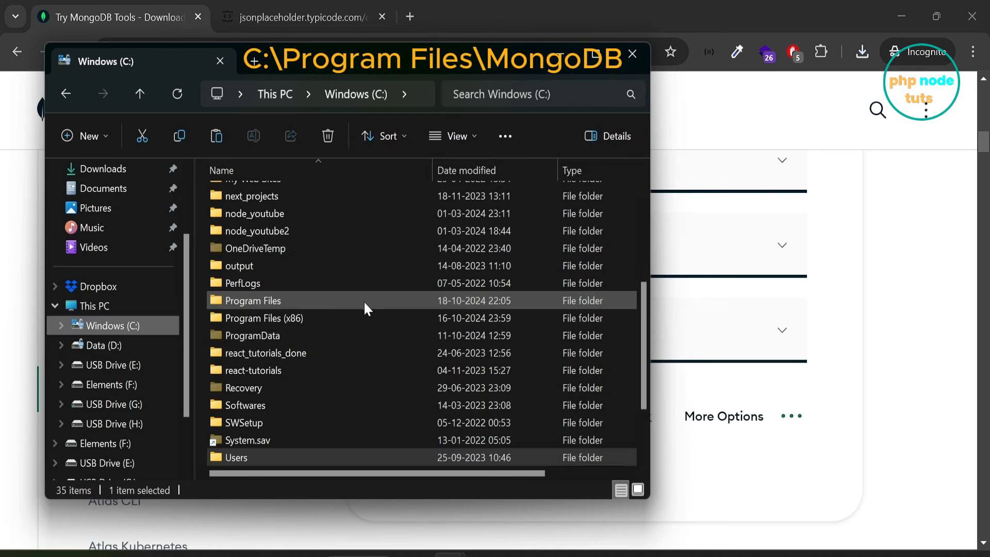
click(334, 301)
double_click(334, 301)
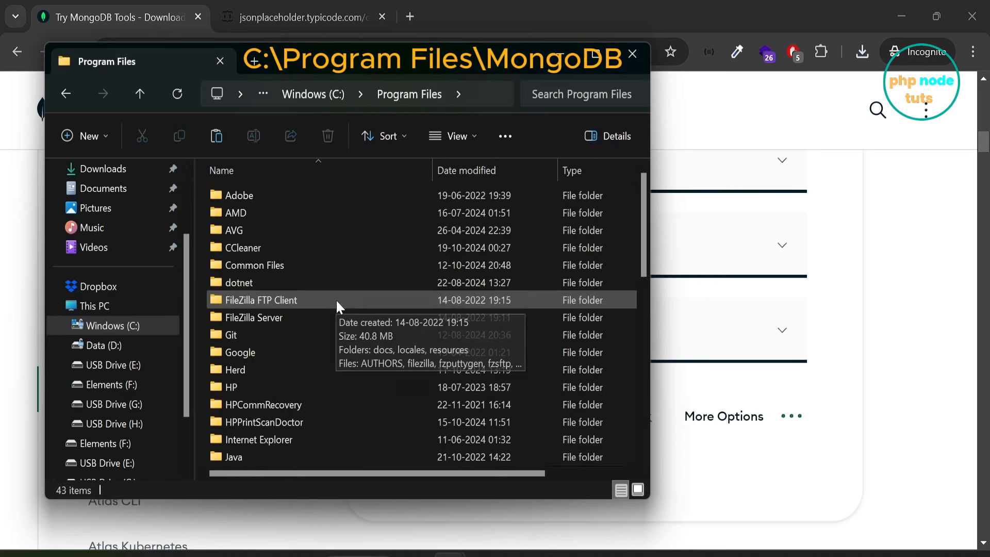
scroll(335, 301, down, 2)
scroll(335, 301, down, 2)
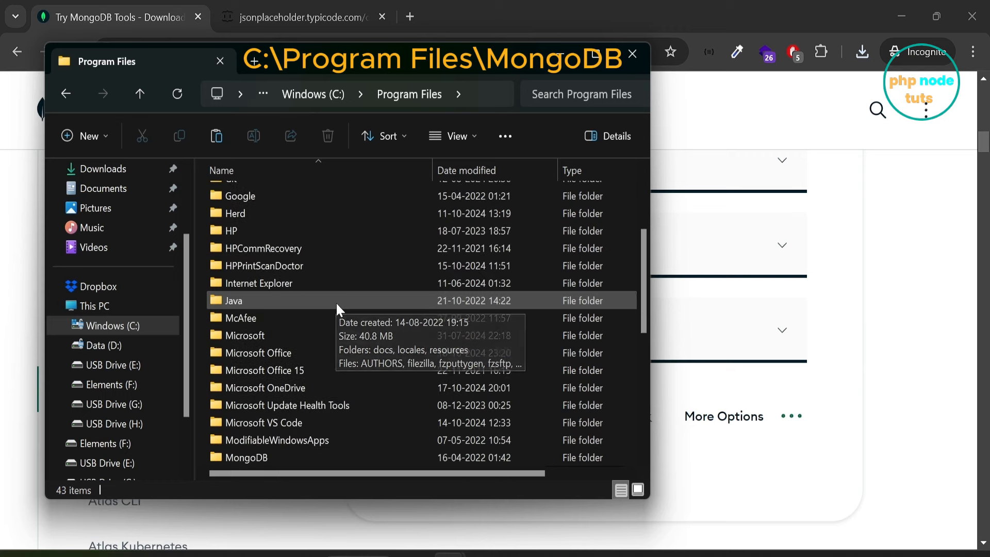
scroll(335, 302, down, 1)
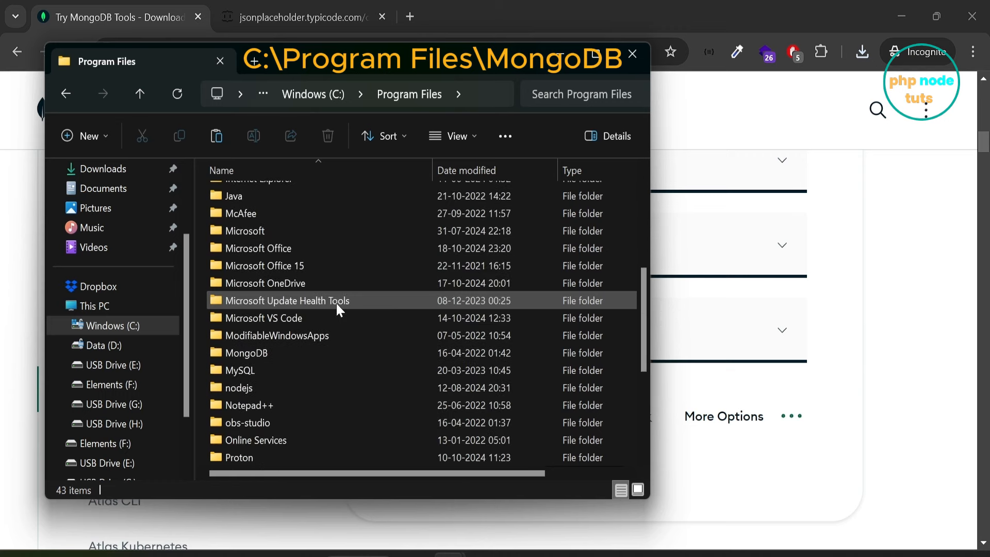
double_click(246, 353)
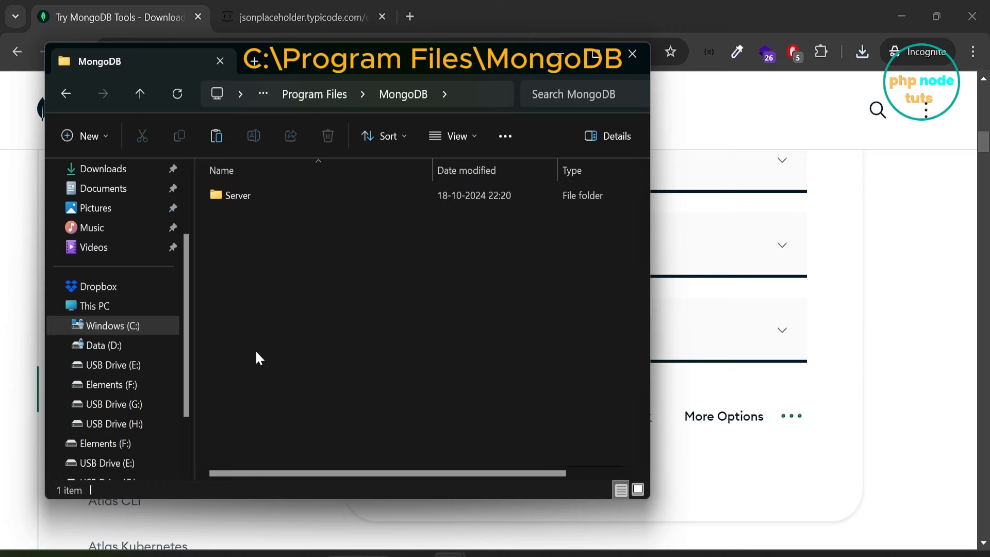
right_click(273, 311)
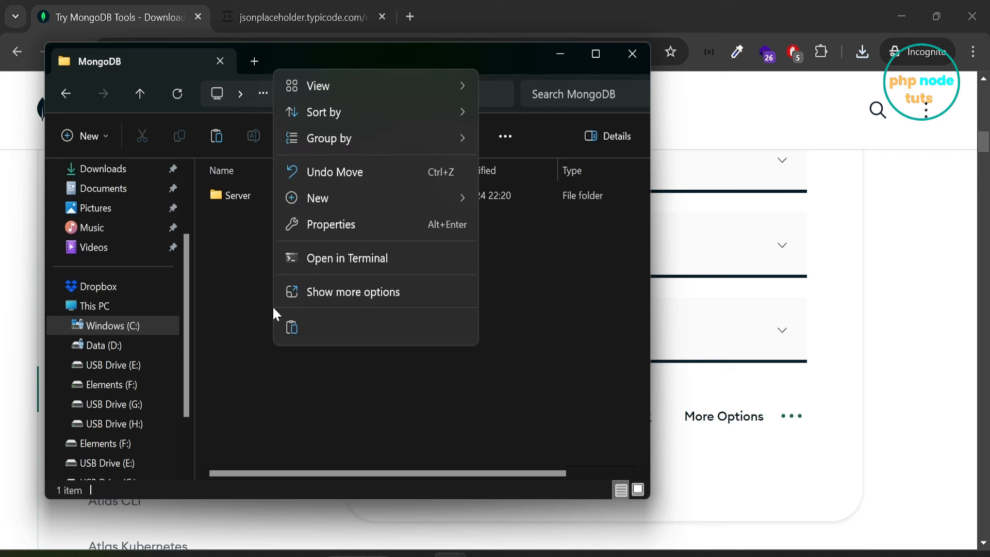
click(293, 327)
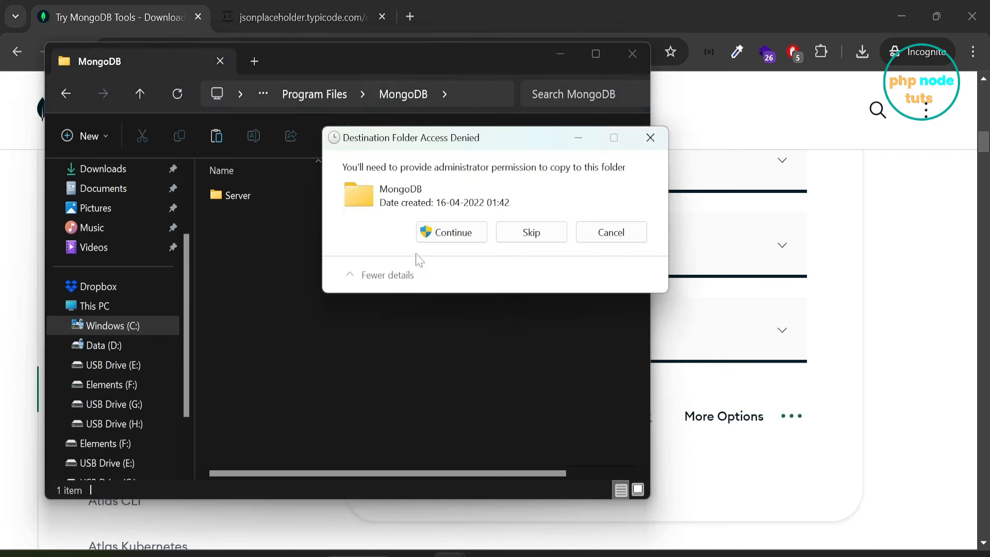
click(453, 232)
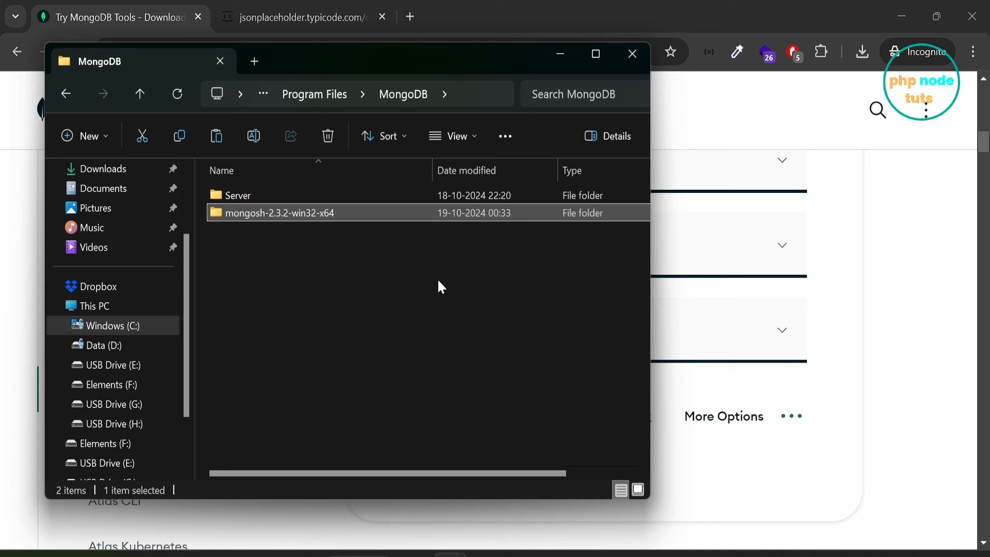
Open the bin folder inside the pasted mongosh-2.3.2-win32-x64 folder and copy its full path.
double_click(337, 214)
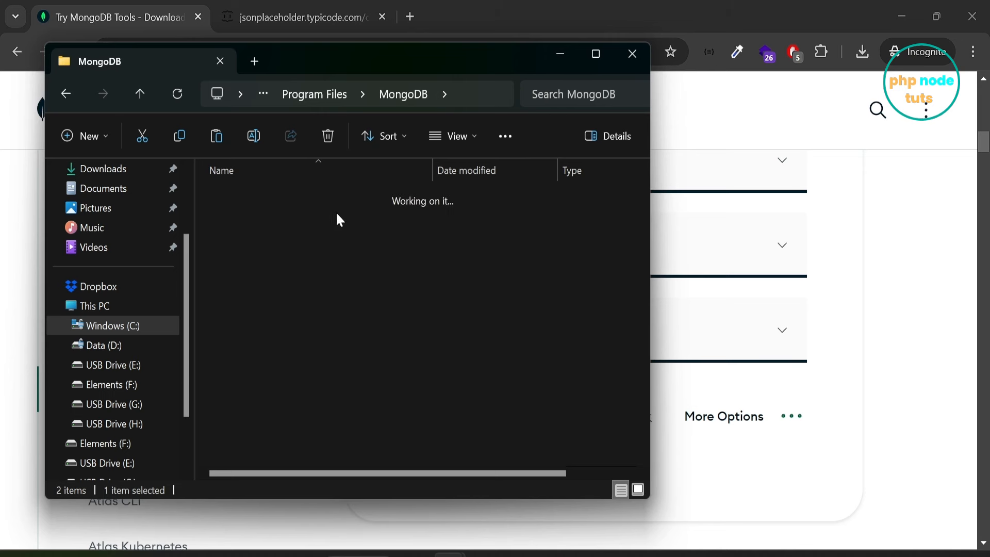
double_click(333, 195)
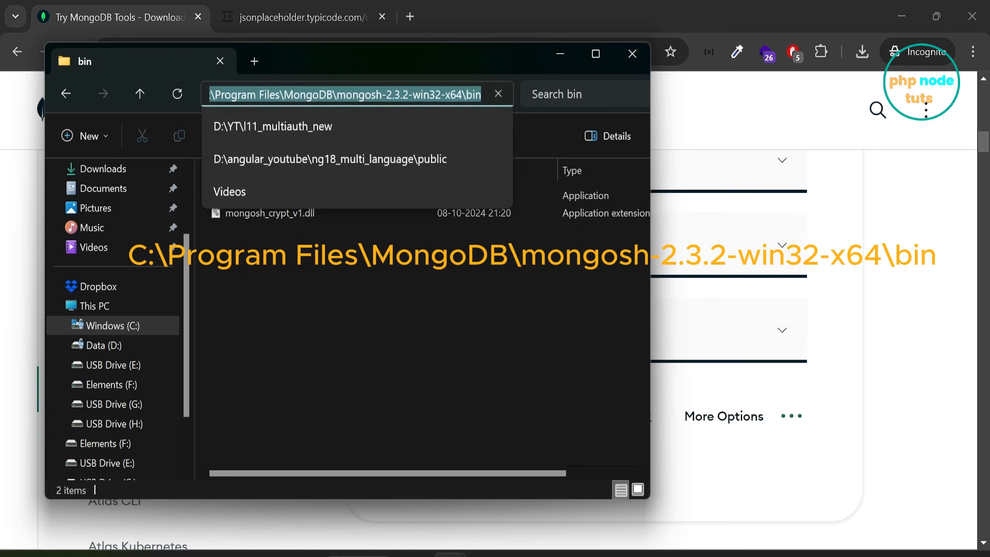
right_click(458, 92)
click(503, 136)
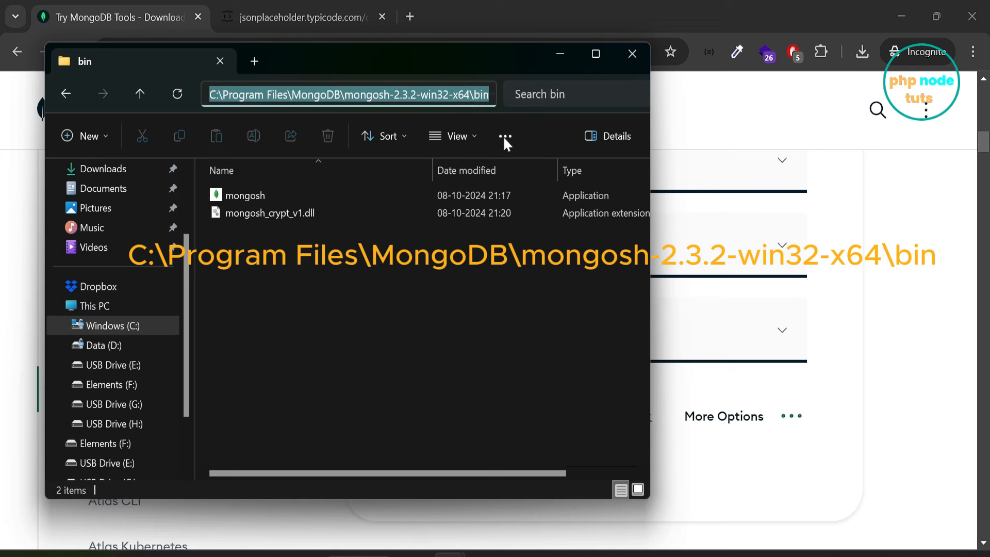
Search Windows for "edit sys", open the system environment variables settings, and bring up the Environment Variables dialog.
click(358, 555)
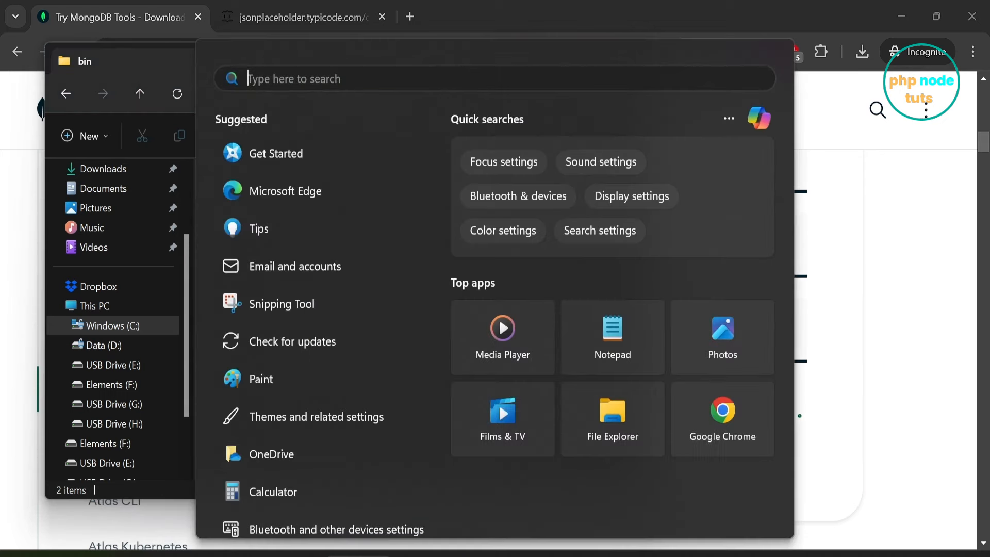
text(edi)
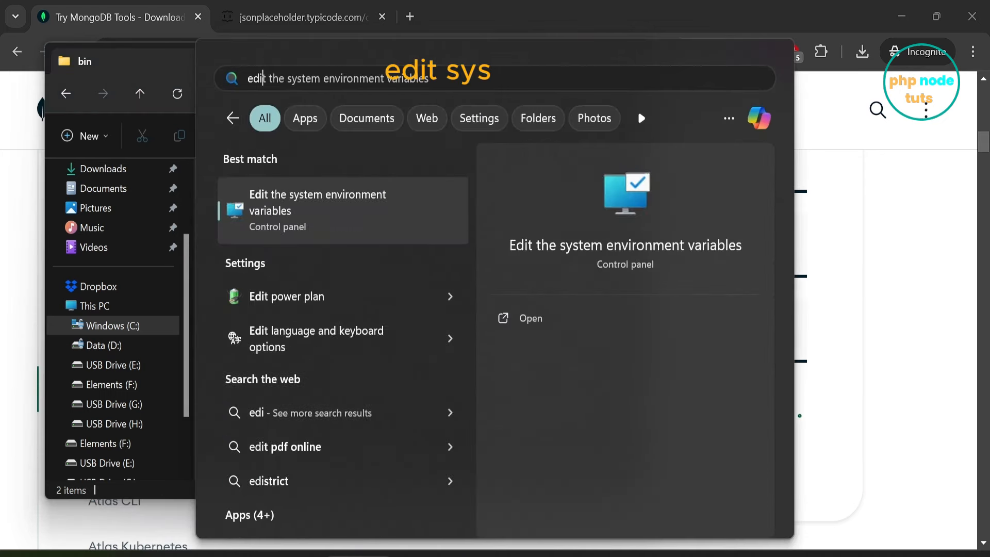
text(t sys)
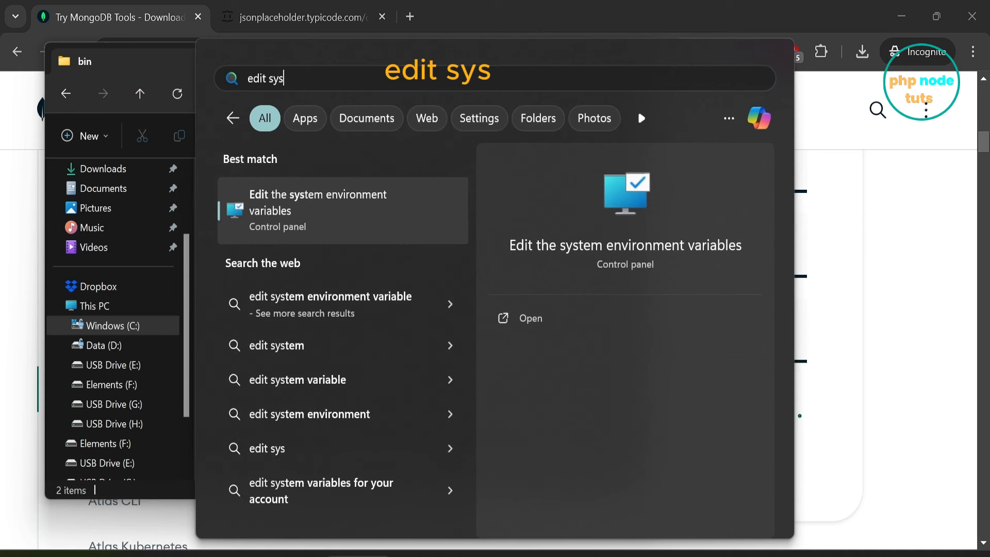
click(340, 222)
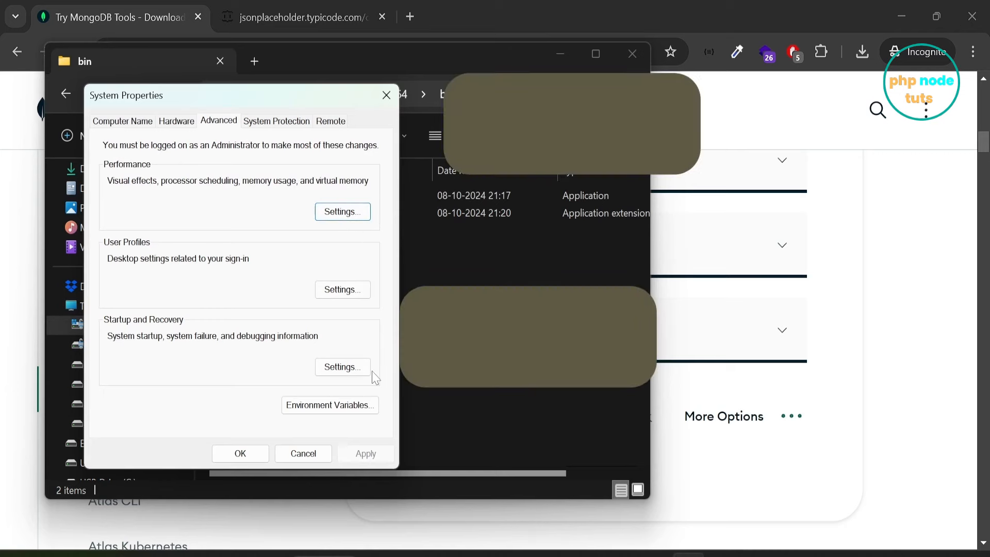
click(345, 407)
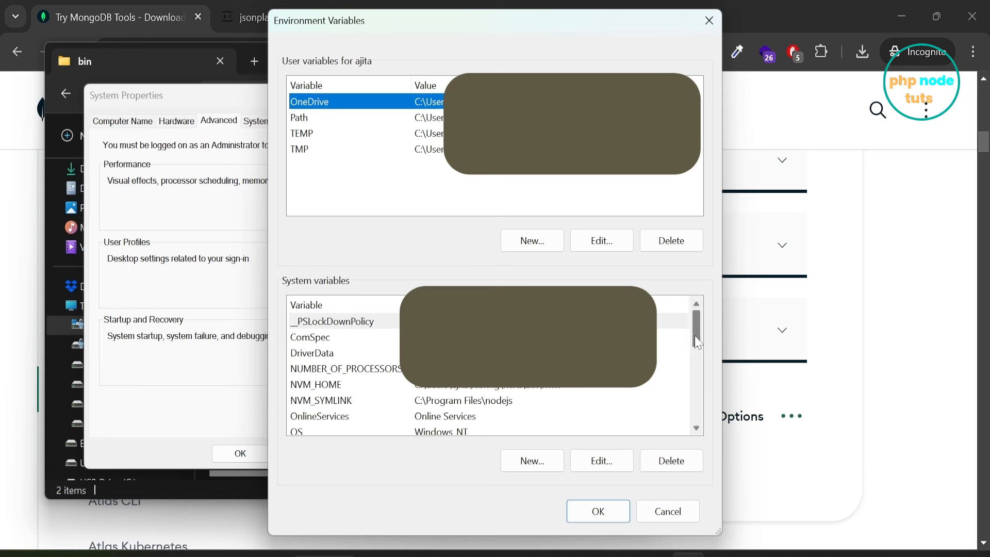
Add C:\Program Files\MongoDB\mongosh-2.3.2-win32-x64\bin as a new entry to the system Path variable.
drag(697, 342, 697, 353)
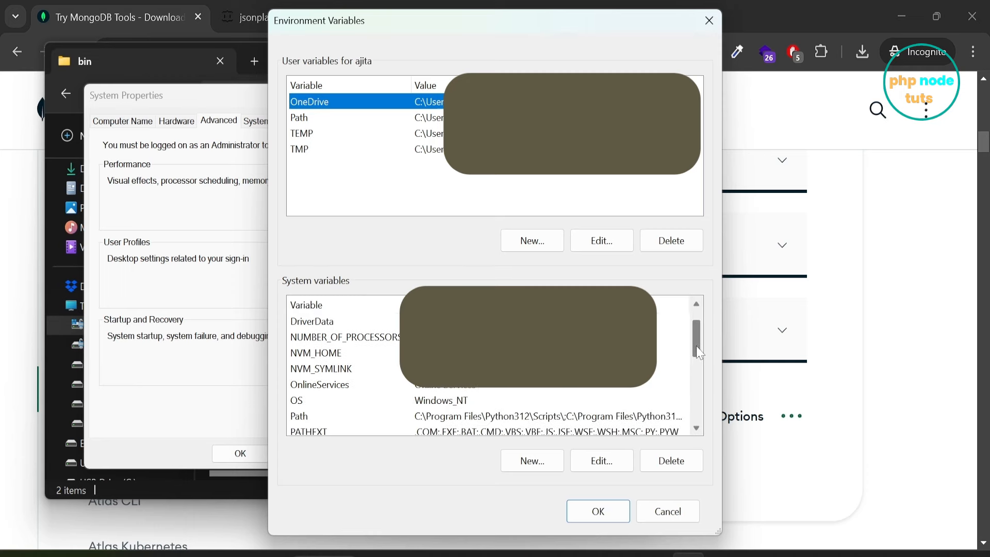
click(522, 420)
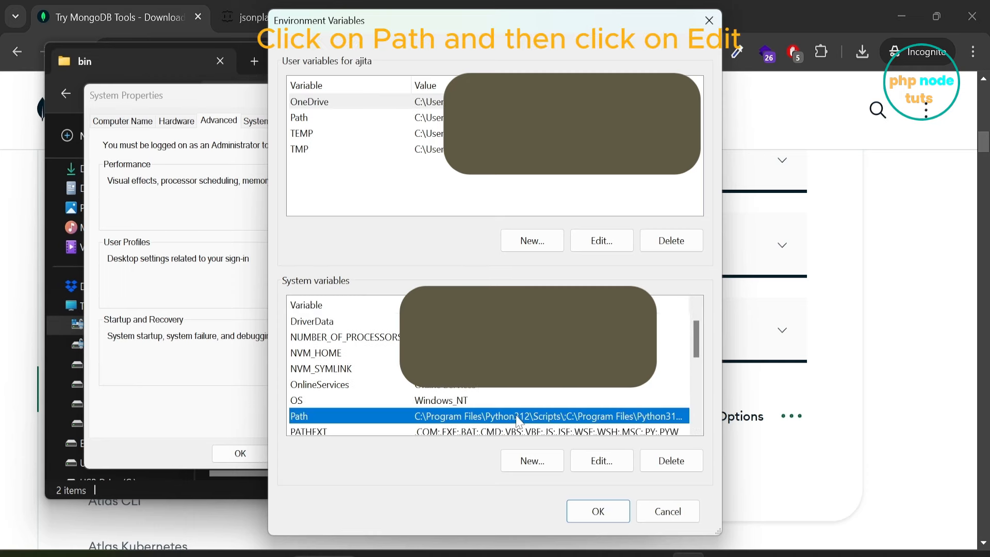
click(611, 461)
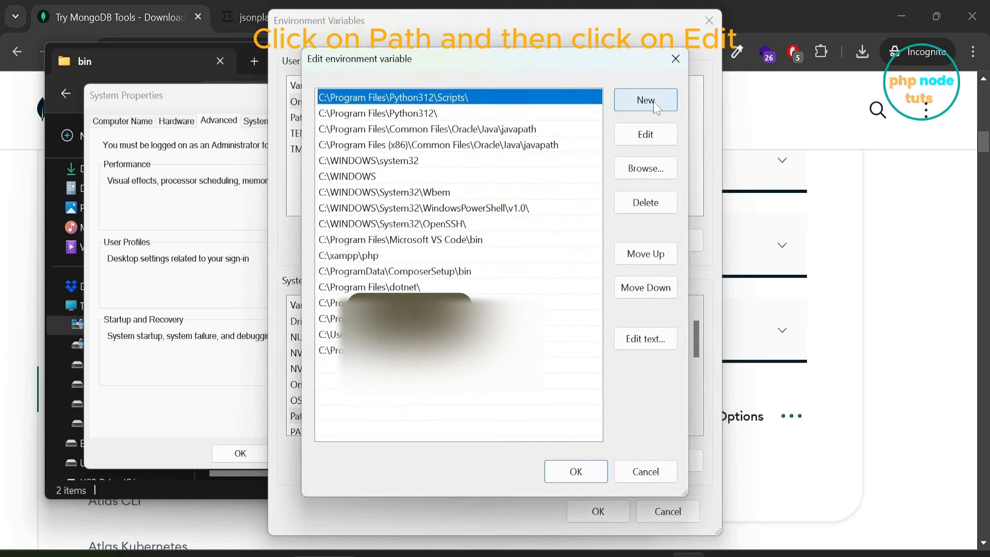
click(655, 106)
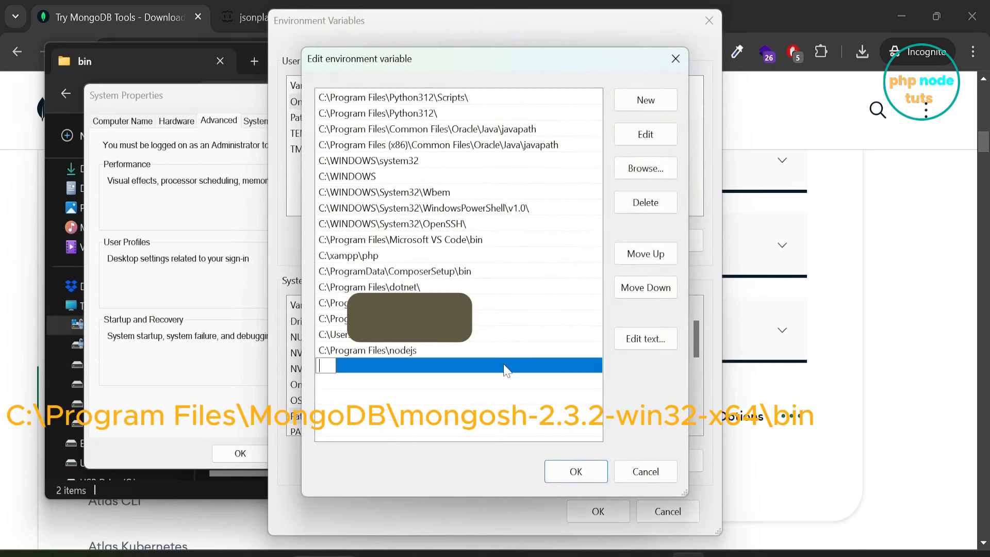
text(C:\Program Files\MongoDB\mongosh-2.3.2-win32-x64\bin)
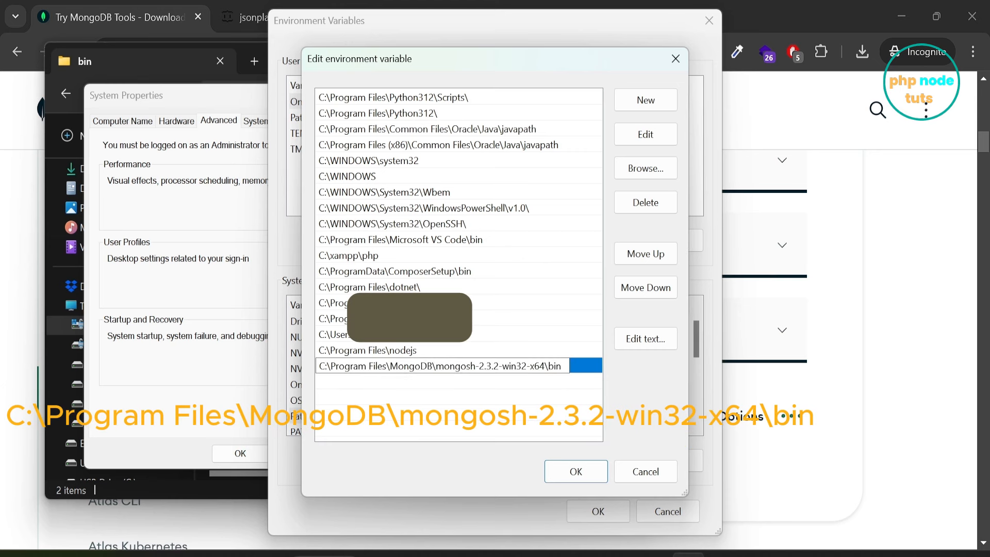
click(590, 472)
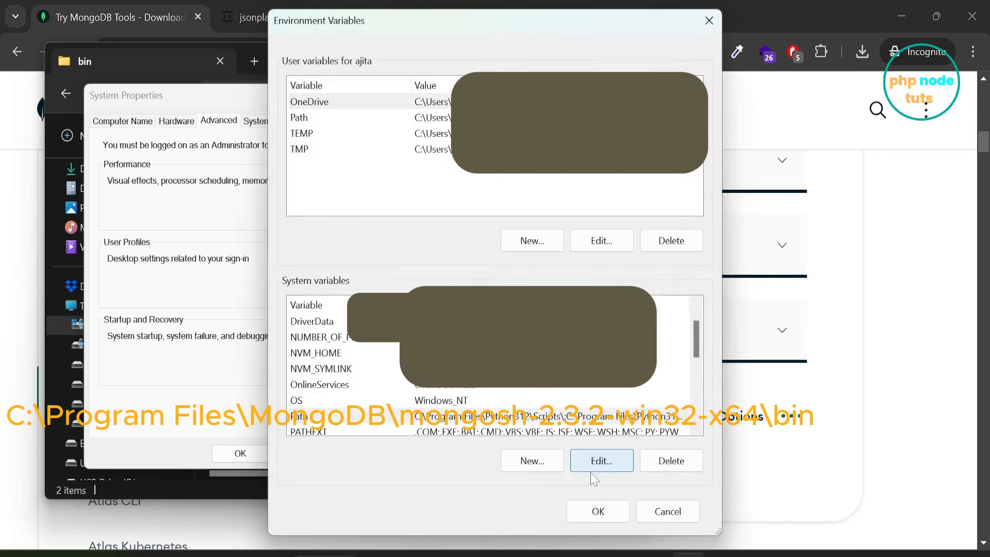
Accept the environment variable changes, closing System Properties, and open Command Prompt through a Windows search for cmd.
click(605, 510)
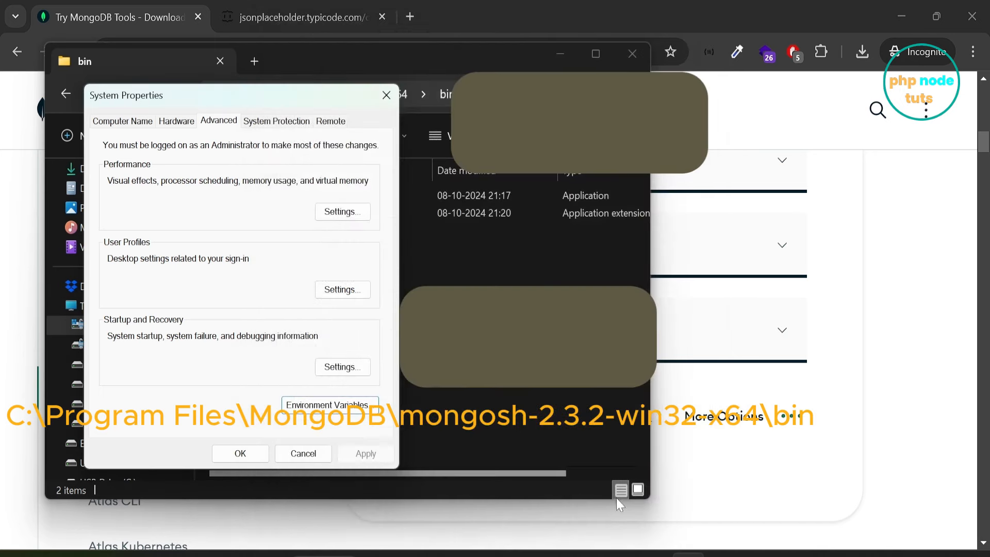
click(247, 462)
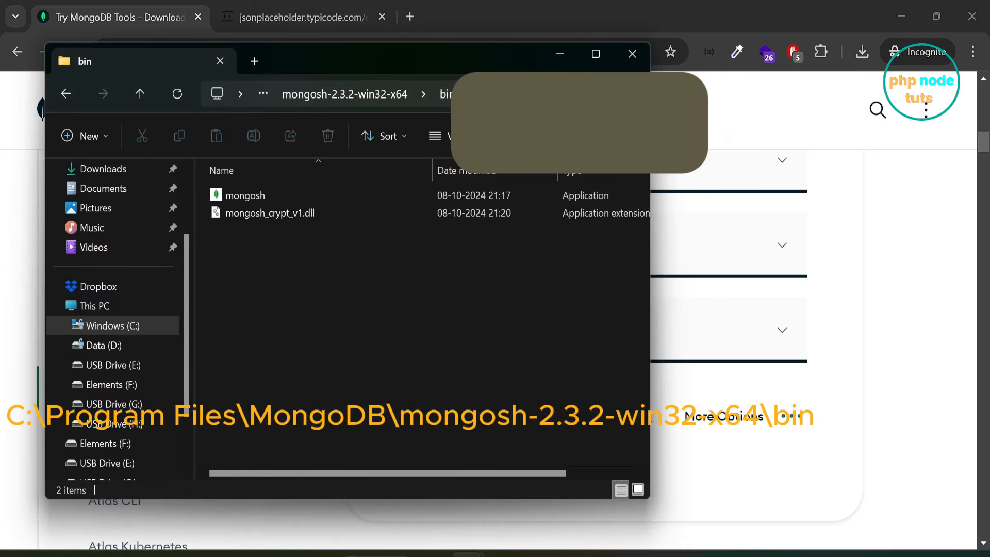
key(super+s)
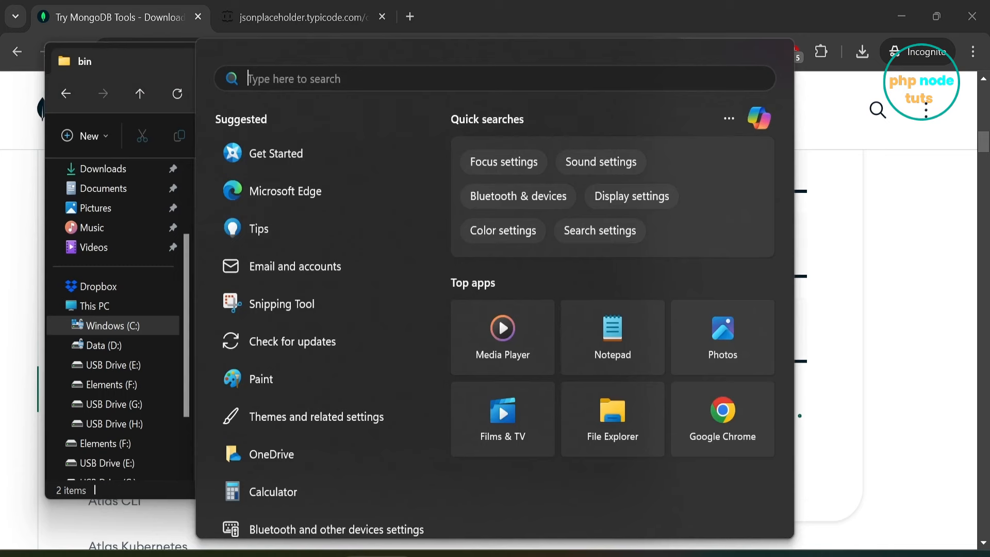
text(cmd)
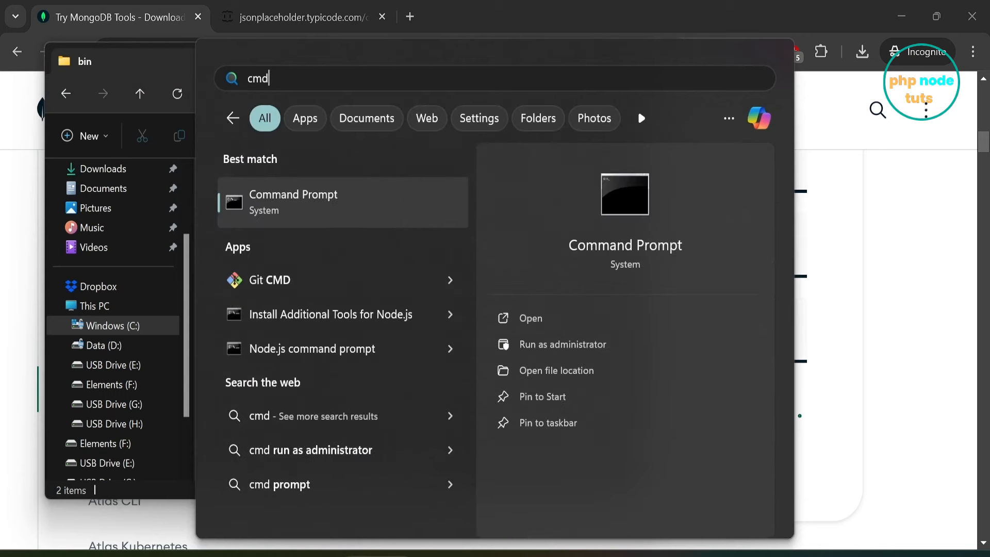
key(Return)
Start the MongoDB shell with mongosh and list the databases with show dbs.
text(mon)
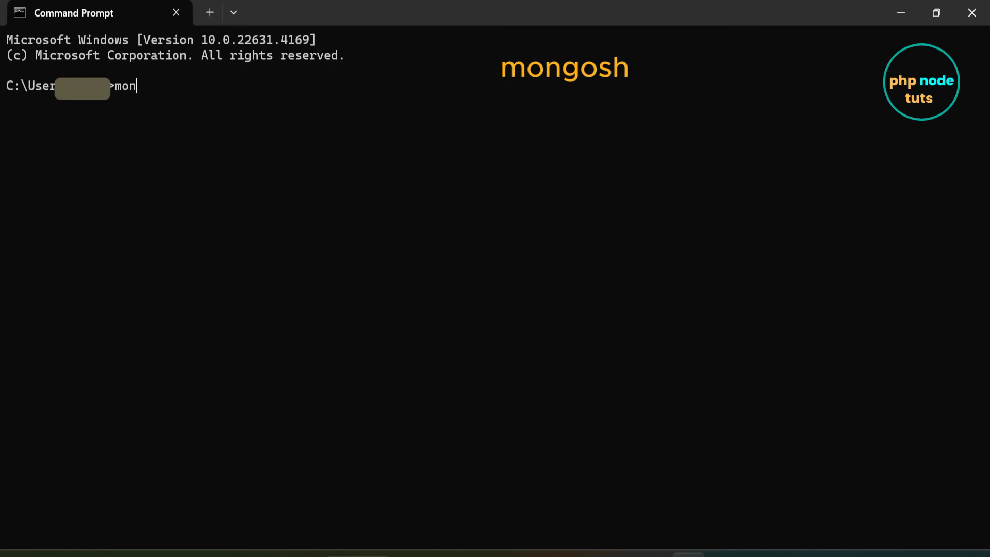
text(gosh)
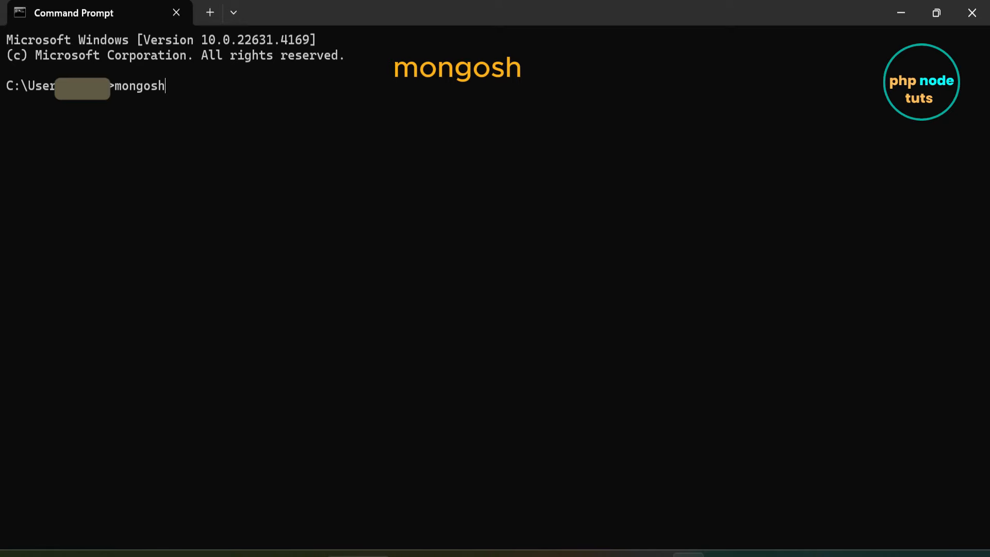
key(Return)
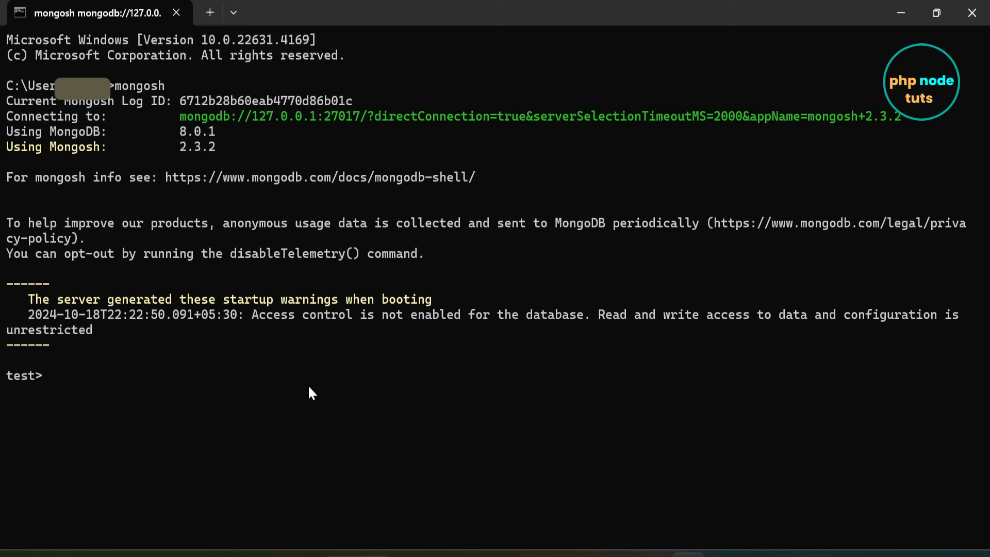
text(show dbs)
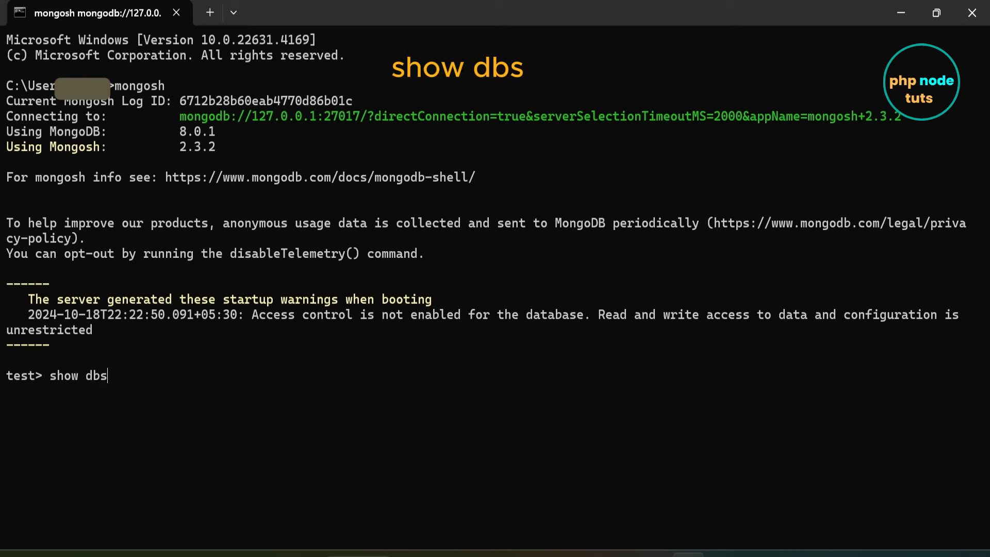
key(Return)
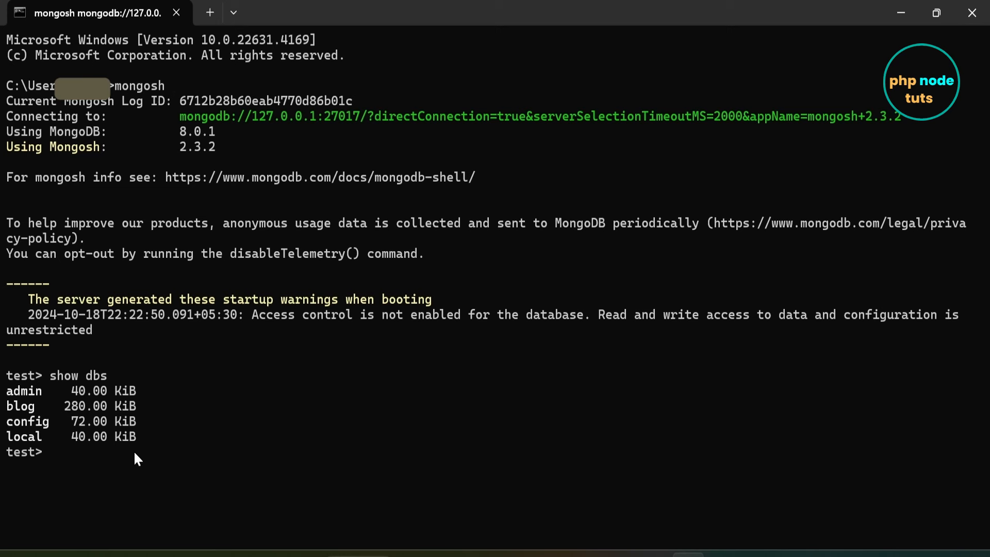
Switch to the blog database with use blog and list its contents with show collections.
text(use blog)
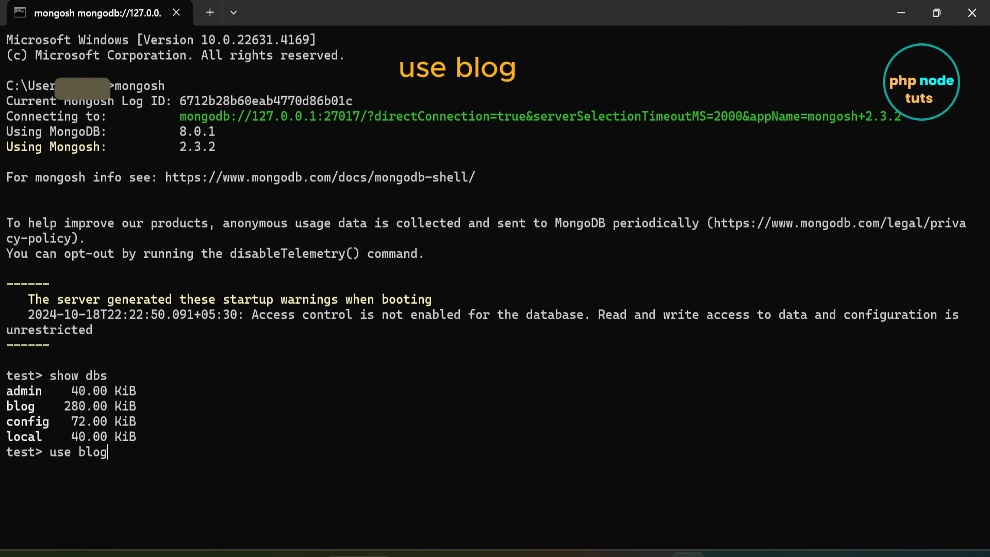
key(Return)
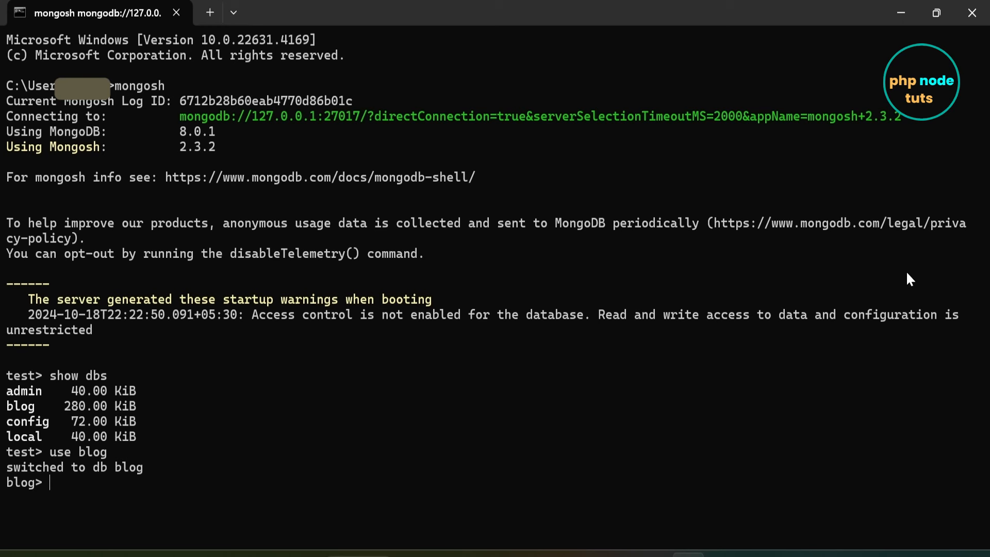
text(show )
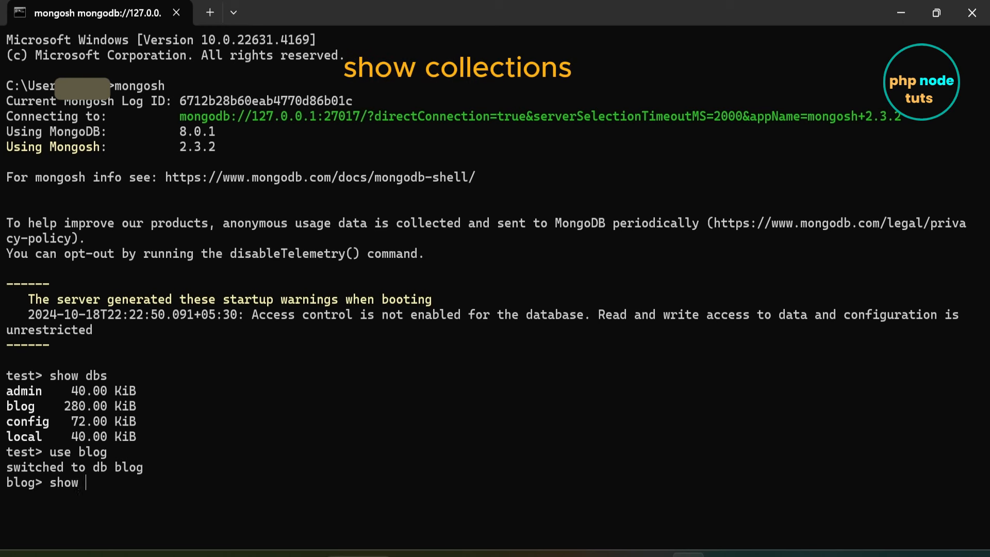
text(collections)
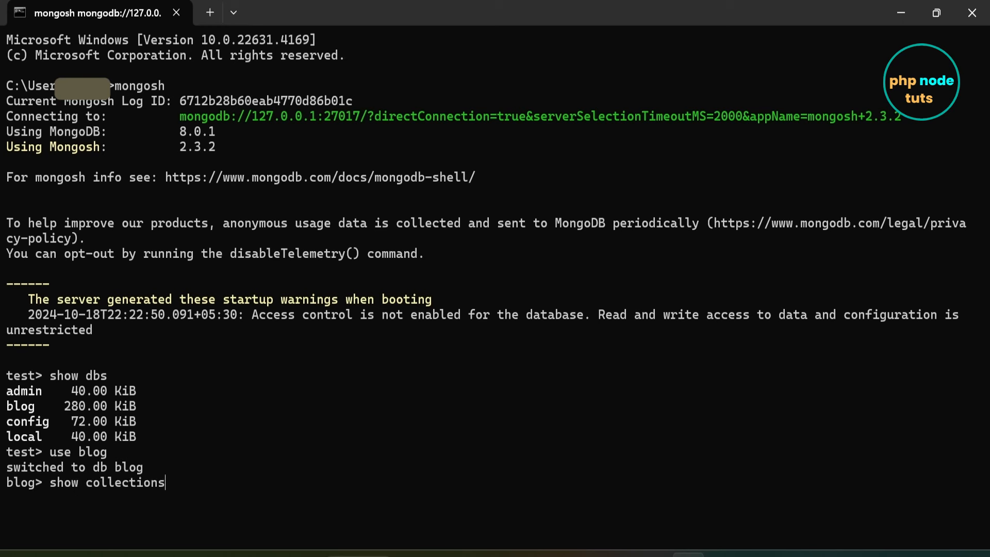
key(Return)
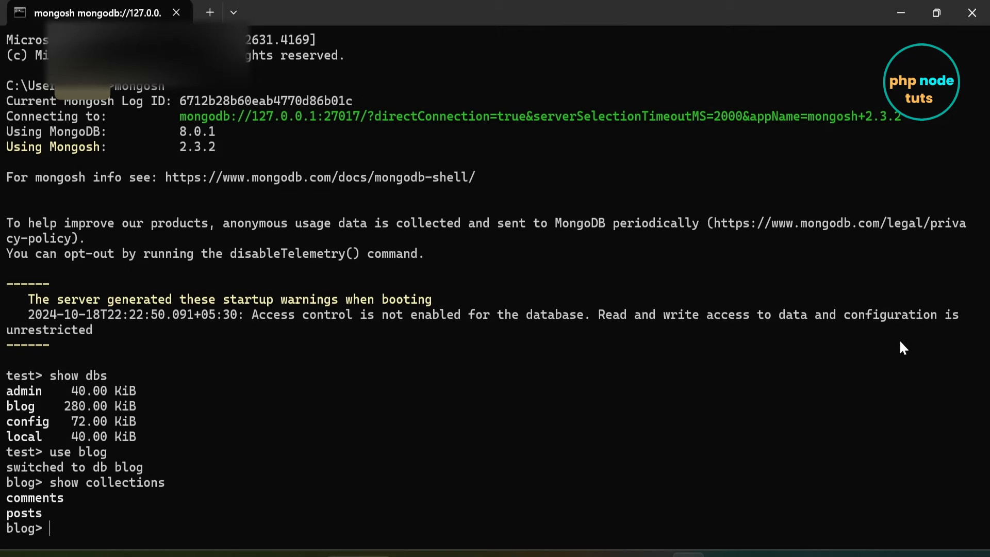
Query all documents in the comments collection with db.comments.find().
text(db)
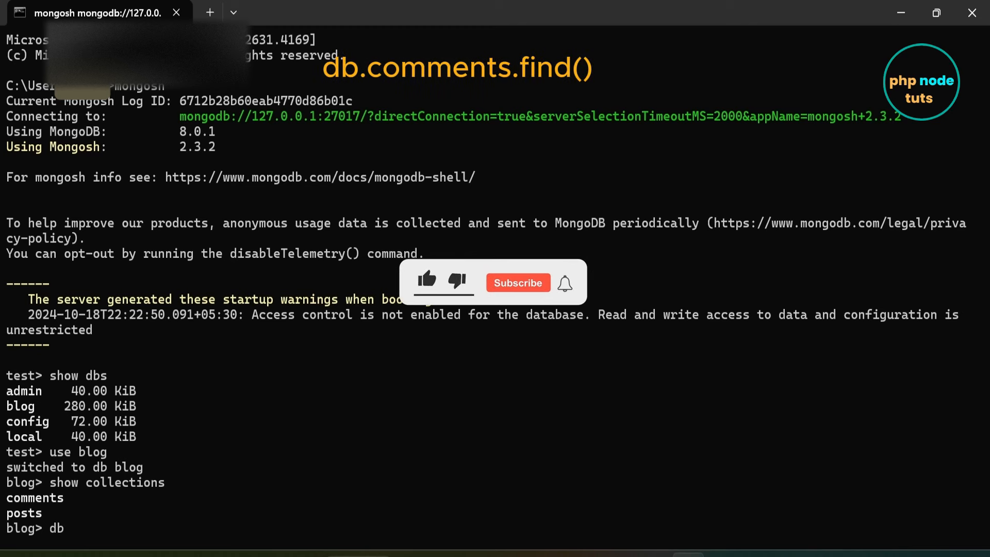
text(.comments)
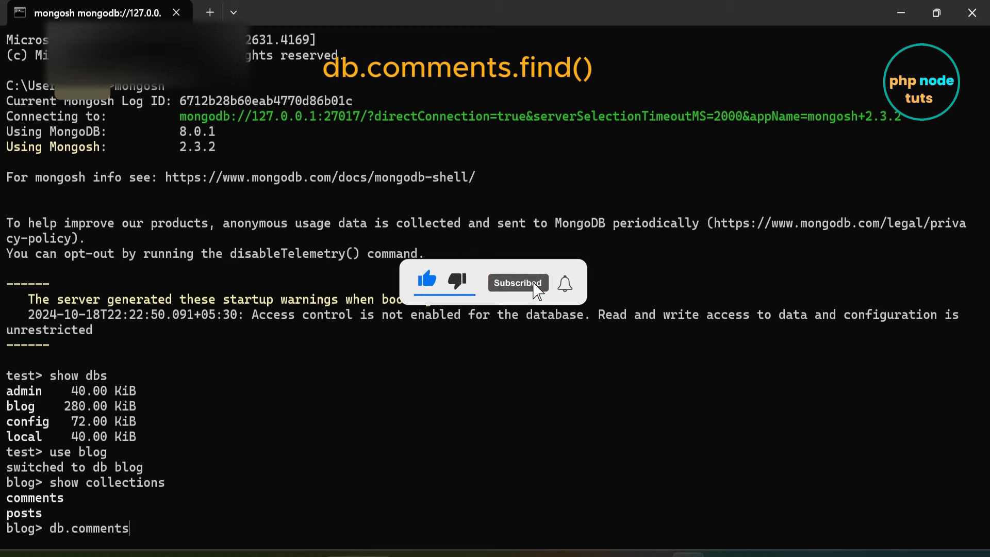
text(.find())
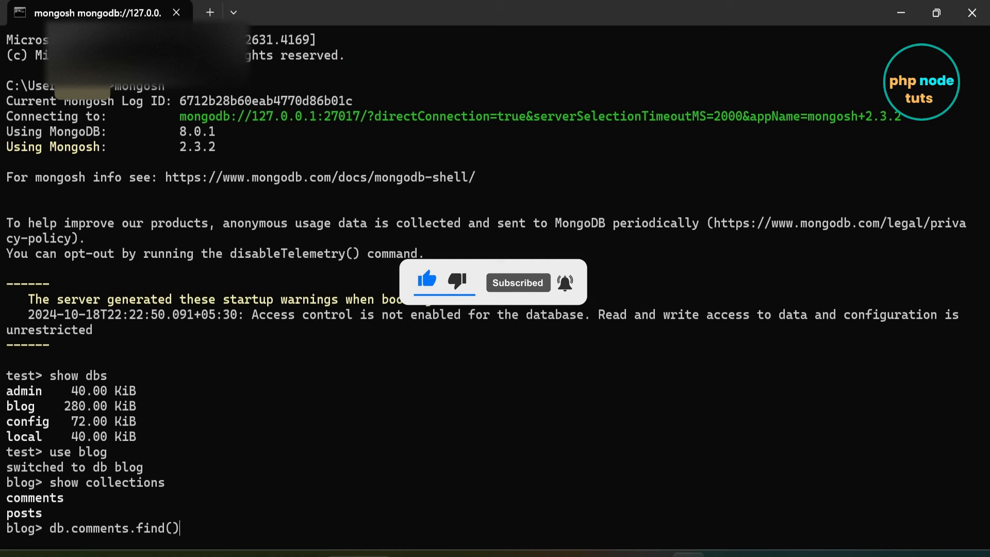
key(Return)
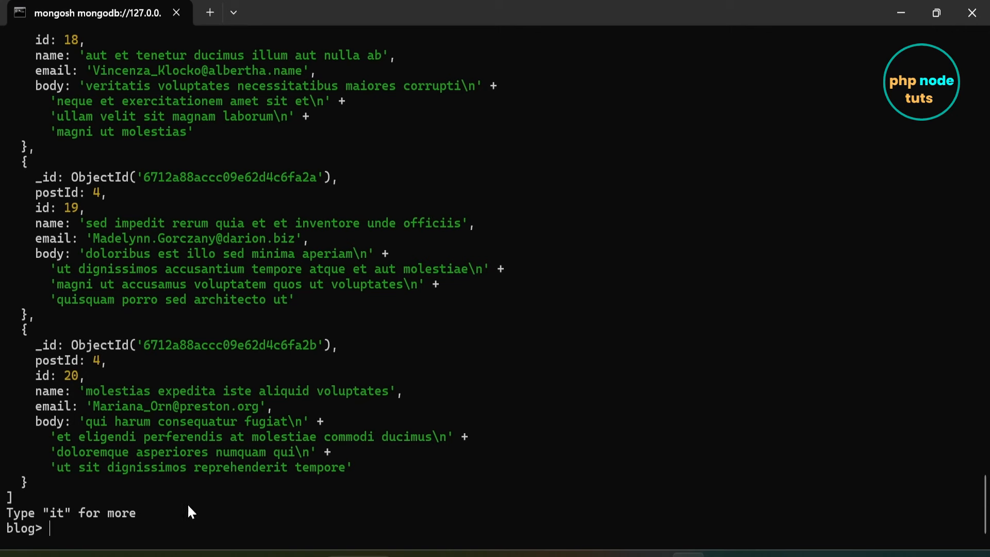
Rerun the comments query with formatted output as db.comments.find().pretty().
key(Up)
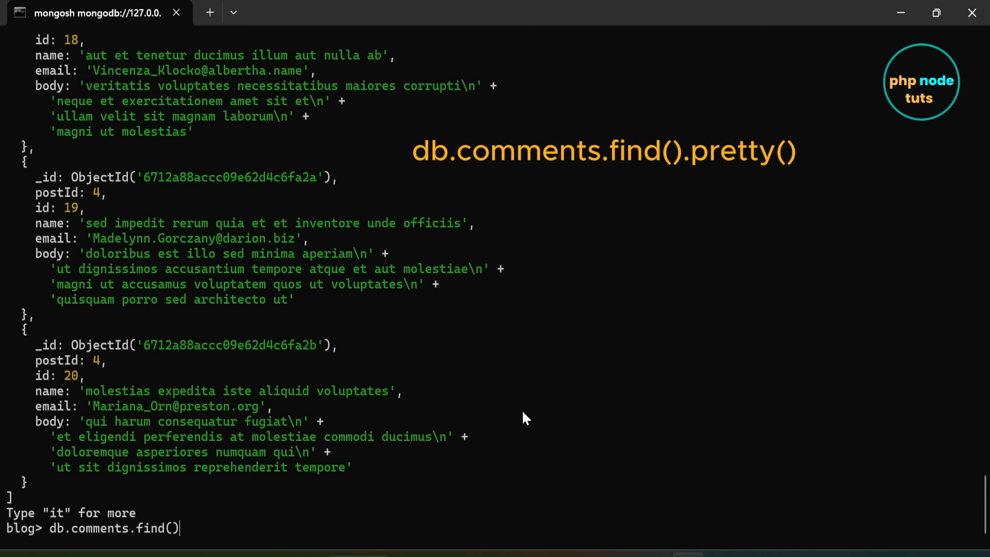
text(.pretty())
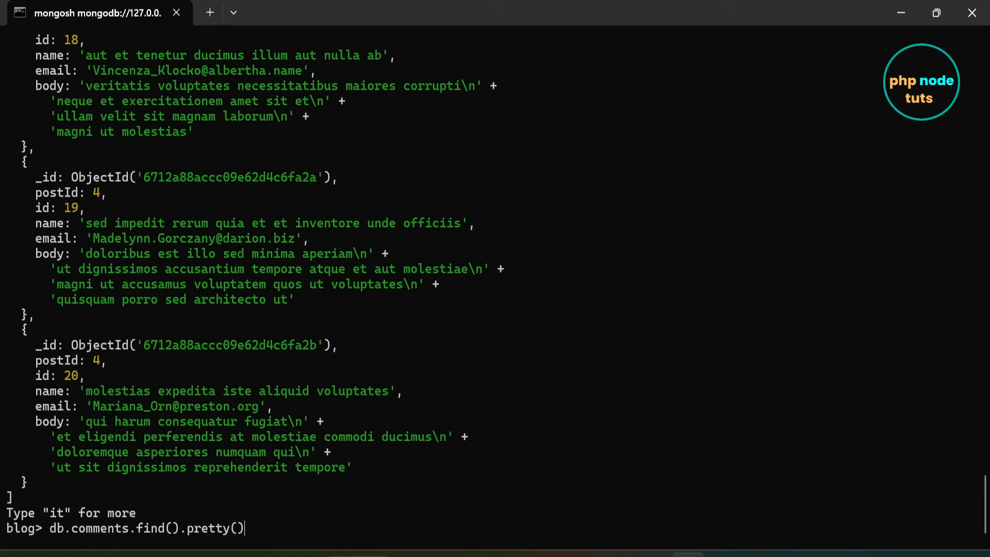
key(Return)
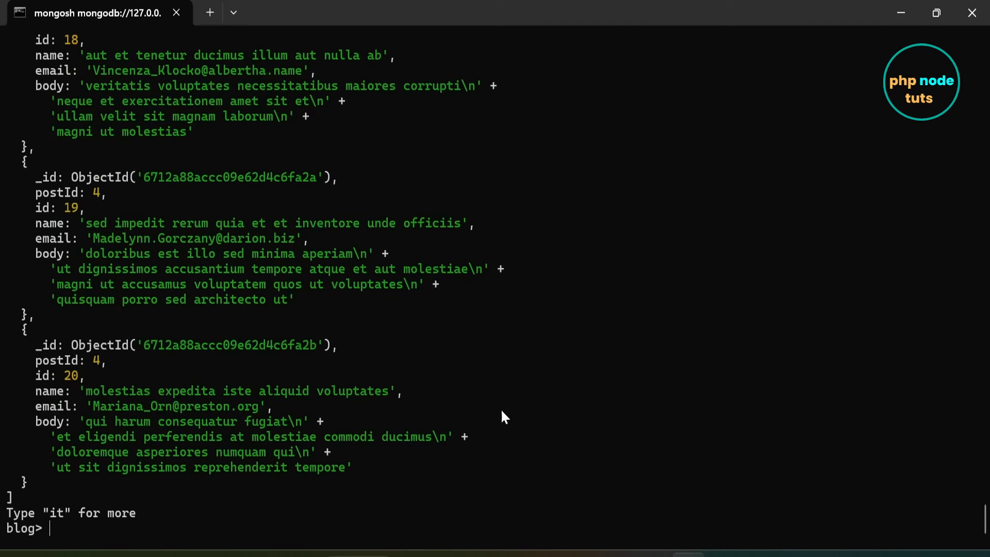
Restrict the comments query to five documents with db.comments.find().limit(5).pretty() and review the returned documents.
key(Up)
key(Left)
key(Left)
key(Left)
key(Left)
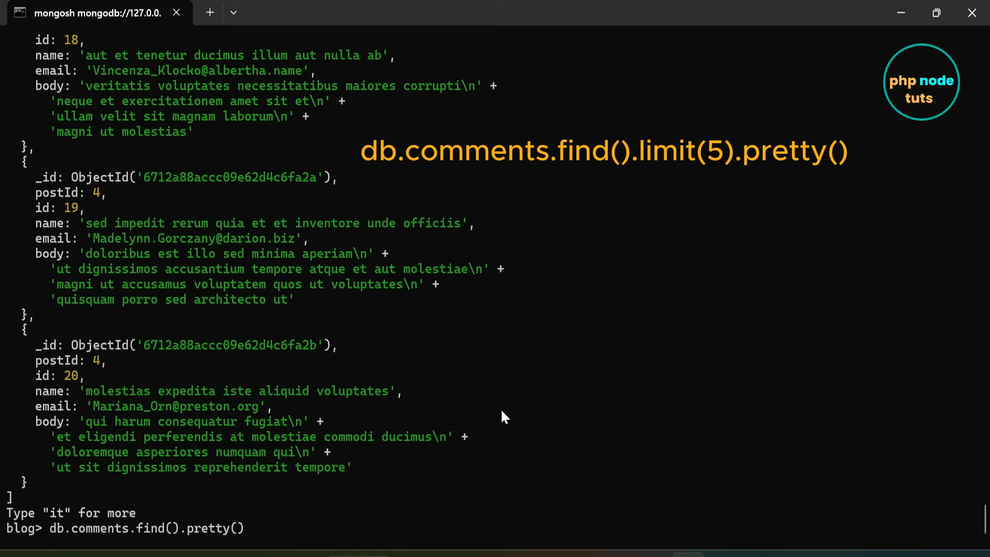
text(limit)
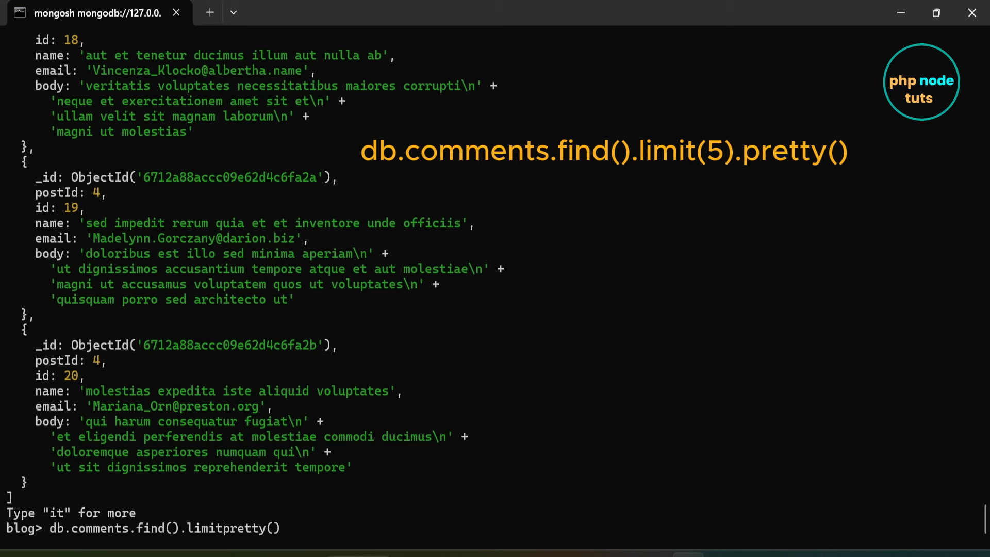
text((5))
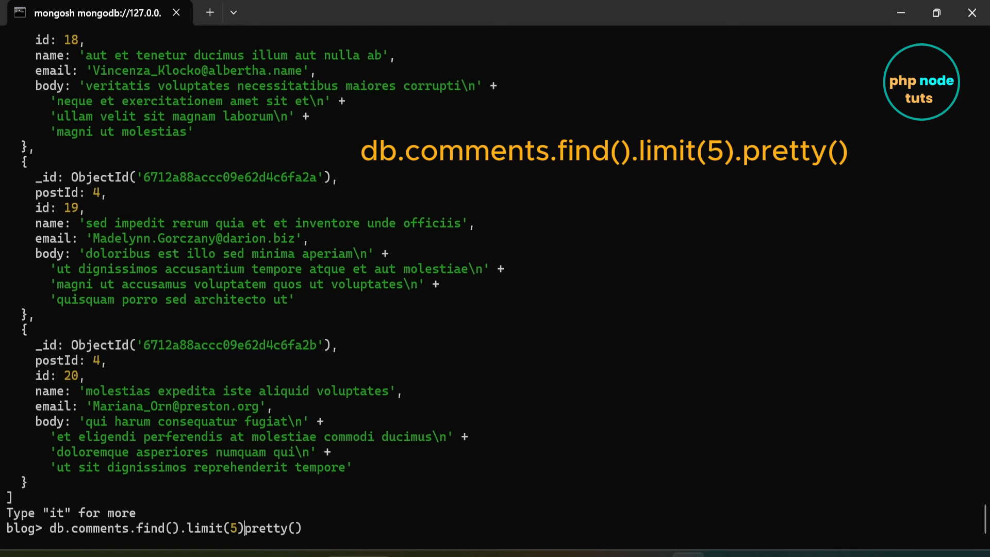
text(.)
key(End)
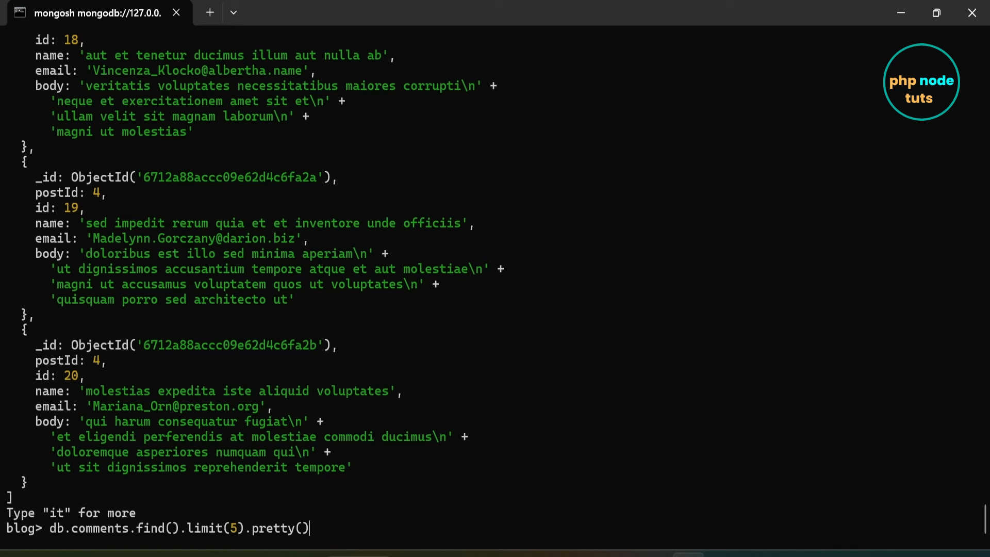
key(Return)
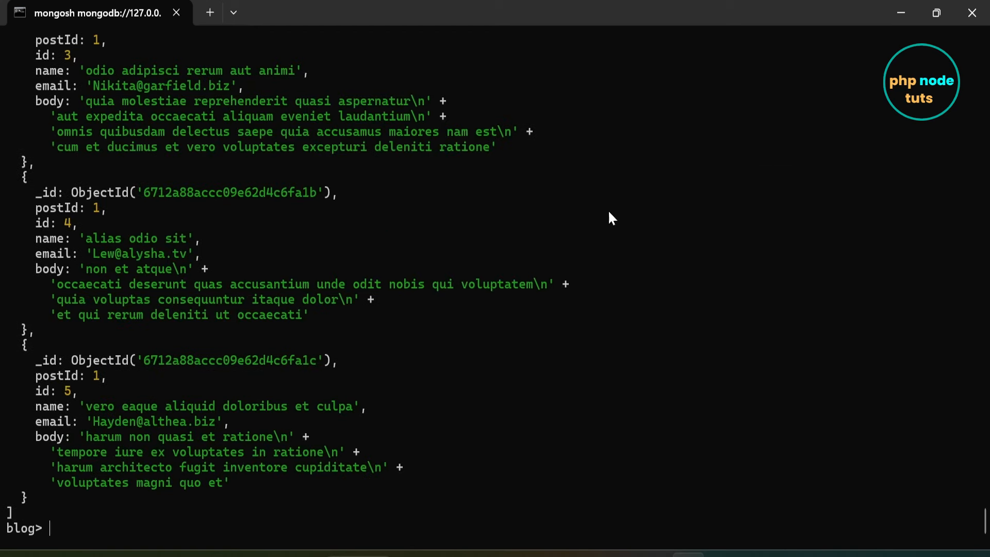
scroll(305, 228, up, 9)
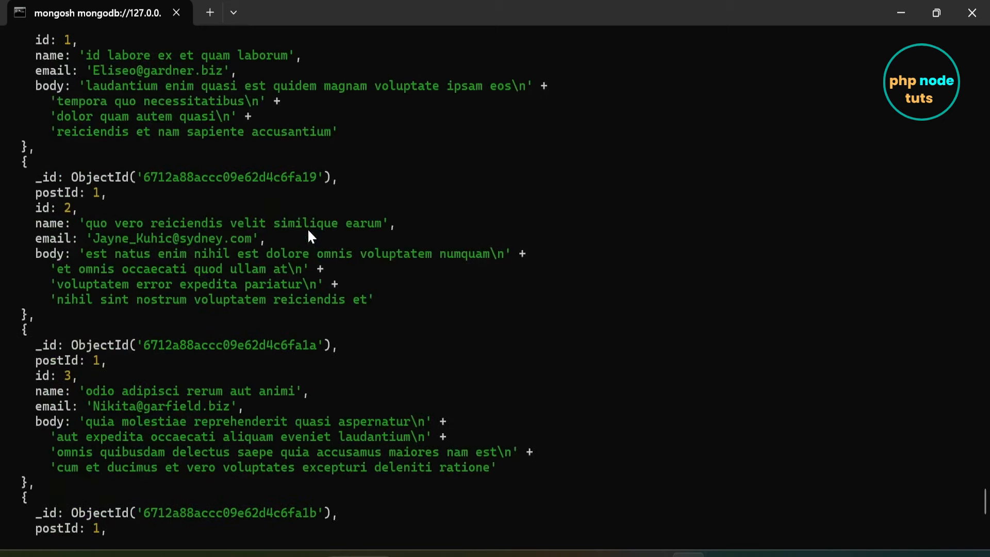
scroll(308, 231, up, 1)
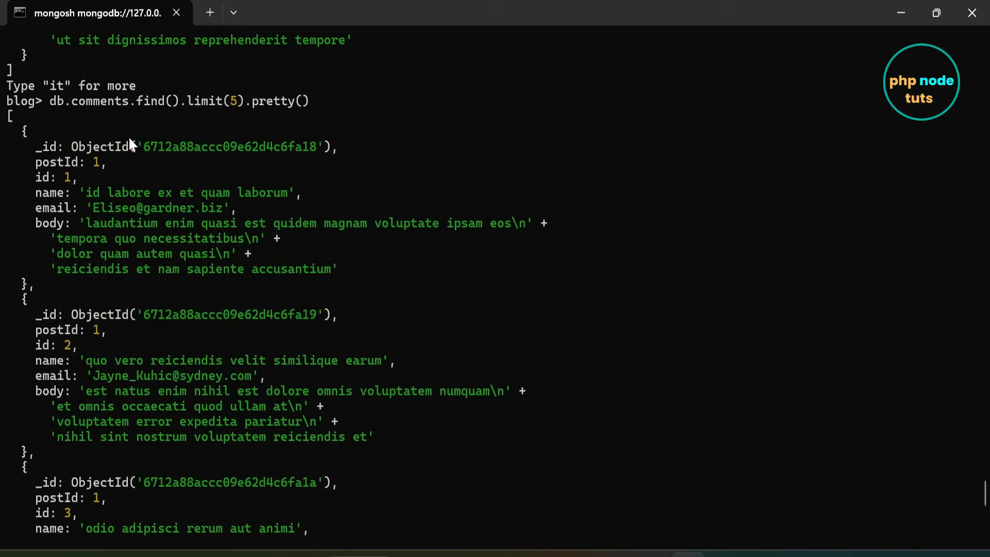
scroll(198, 201, down, 2)
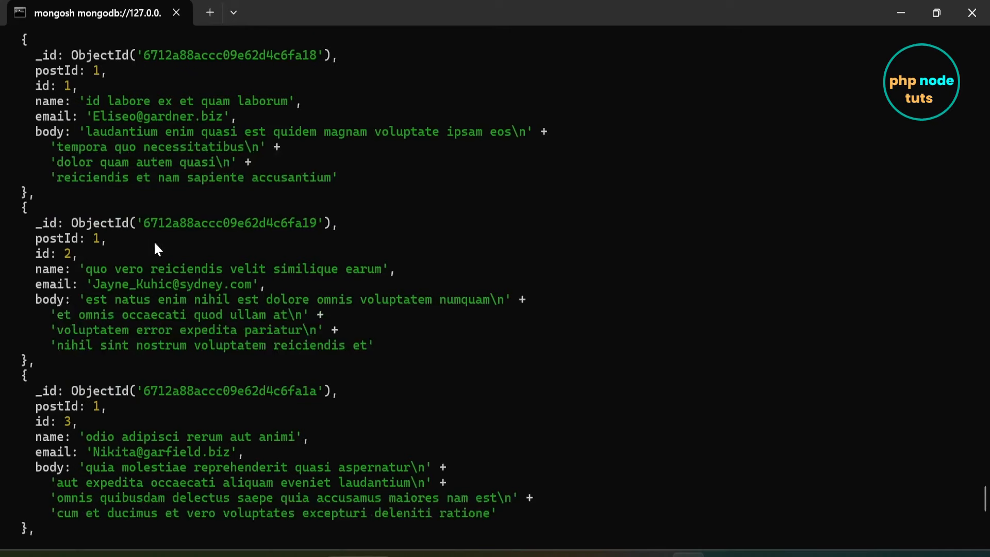
scroll(155, 244, down, 8)
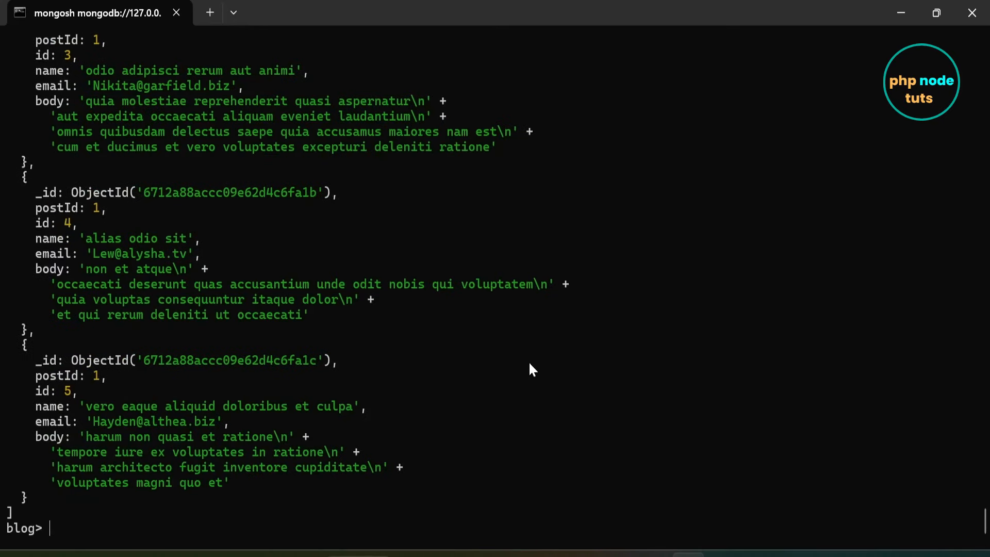
Rework the previous query into db.posts.find().pretty() and run it to display the posts collection's documents.
key(Up)
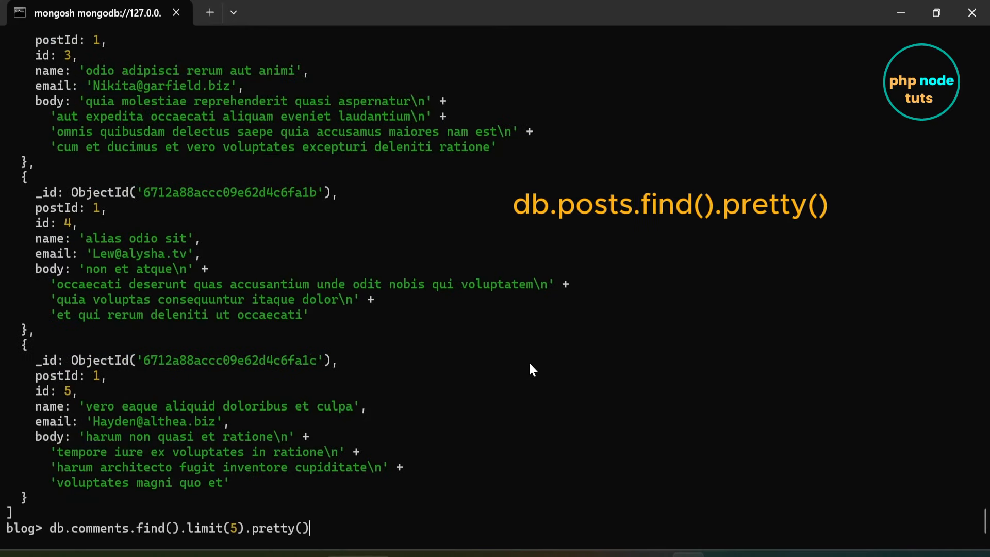
key(Left)
key(Left)
key(Left)
key(Left)
key(Left)
key(Left)
key(Left)
key(Left)
key(Left)
key(BackSpace)
key(BackSpace)
key(BackSpace)
key(BackSpace)
key(BackSpace)
key(BackSpace)
key(BackSpace)
key(BackSpace)
key(BackSpace)
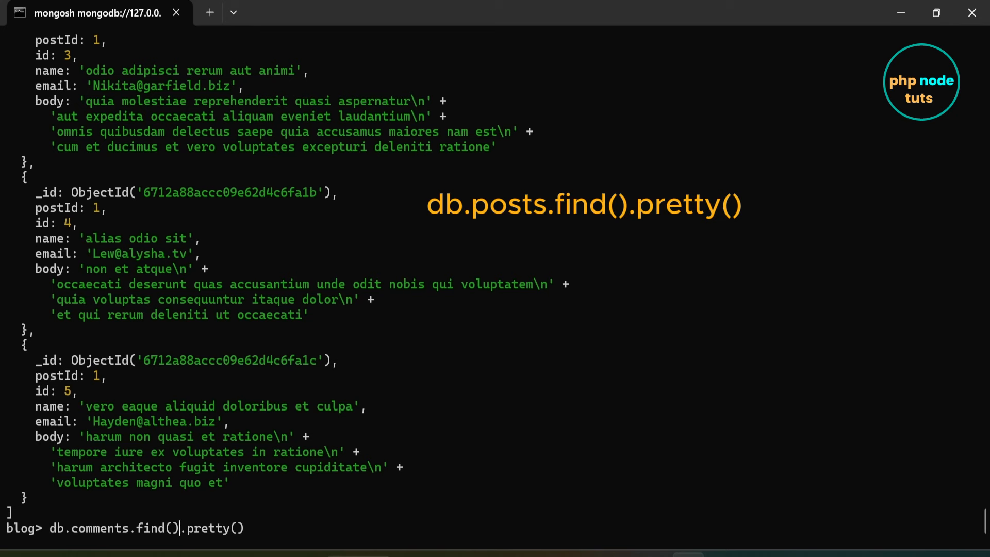
key(BackSpace)
key(BackSpace)
key(BackSpace)
key(BackSpace)
key(BackSpace)
key(BackSpace)
key(BackSpace)
key(BackSpace)
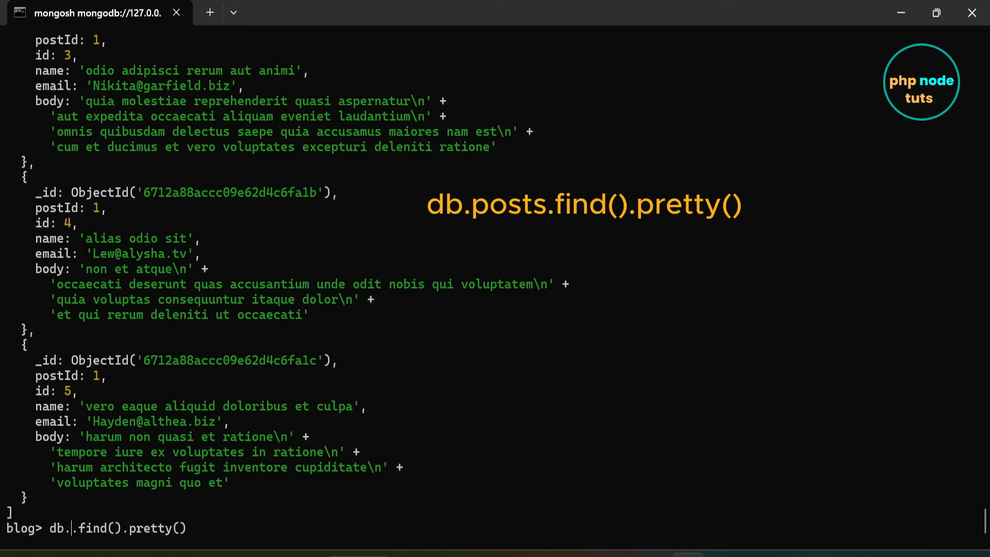
text(posts)
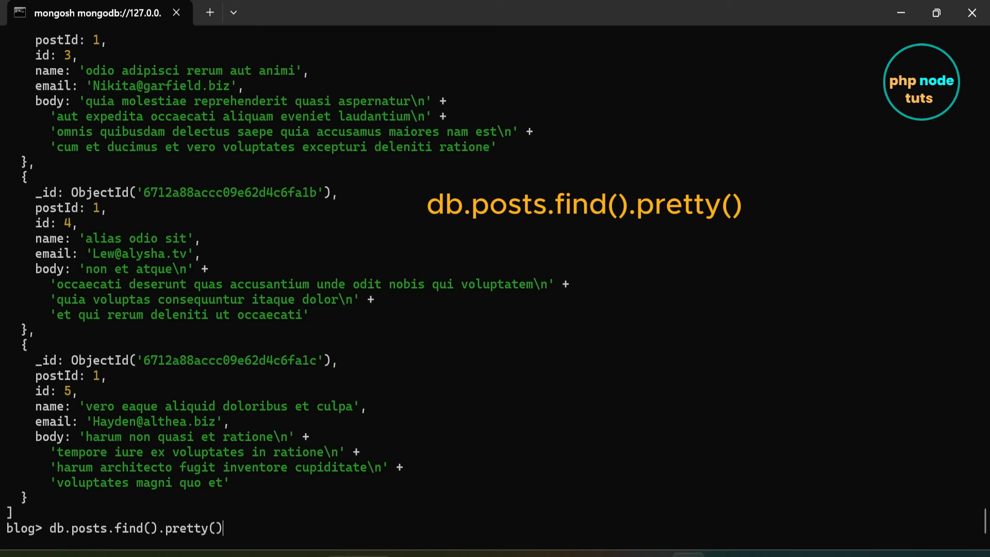
key(Return)
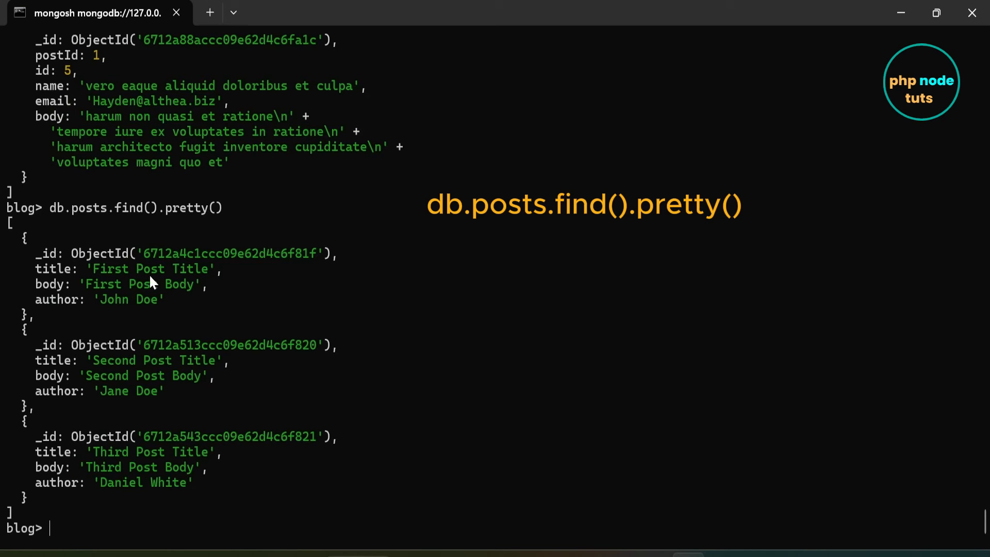